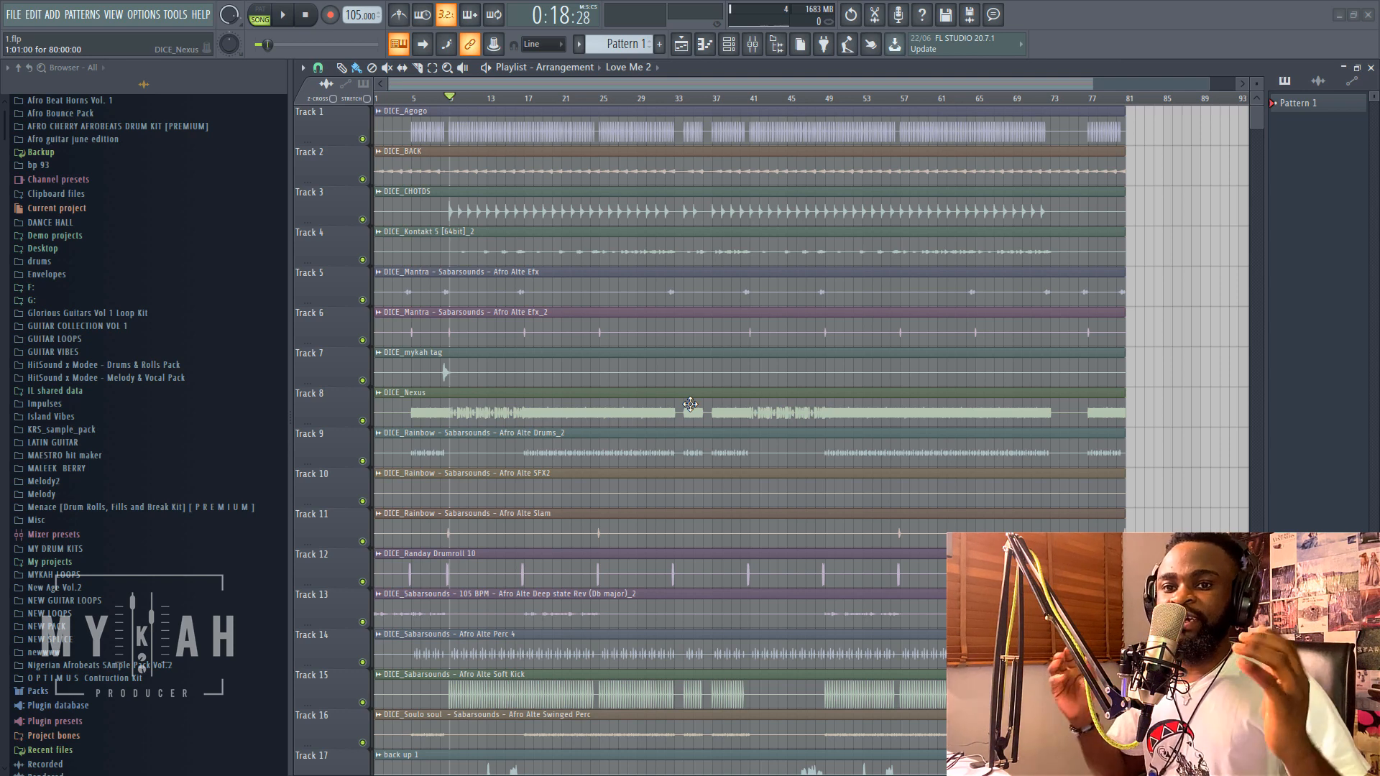
Examine the whole playlist arrangement, from the instrumental tracks down to the back-up and Love Me vocal tracks.
scroll(763, 421, down, 3)
scroll(763, 422, down, 4)
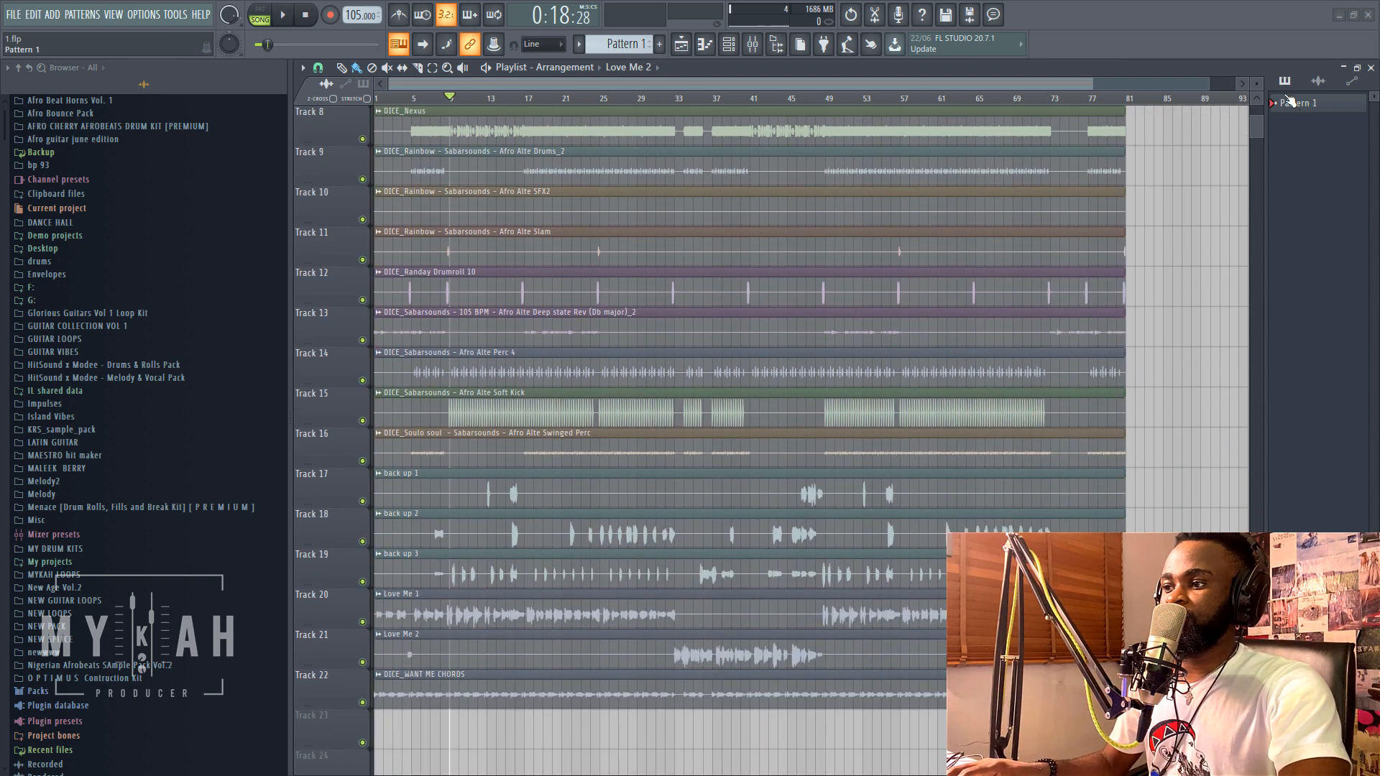
scroll(1257, 84, up, 2)
scroll(862, 460, down, 7)
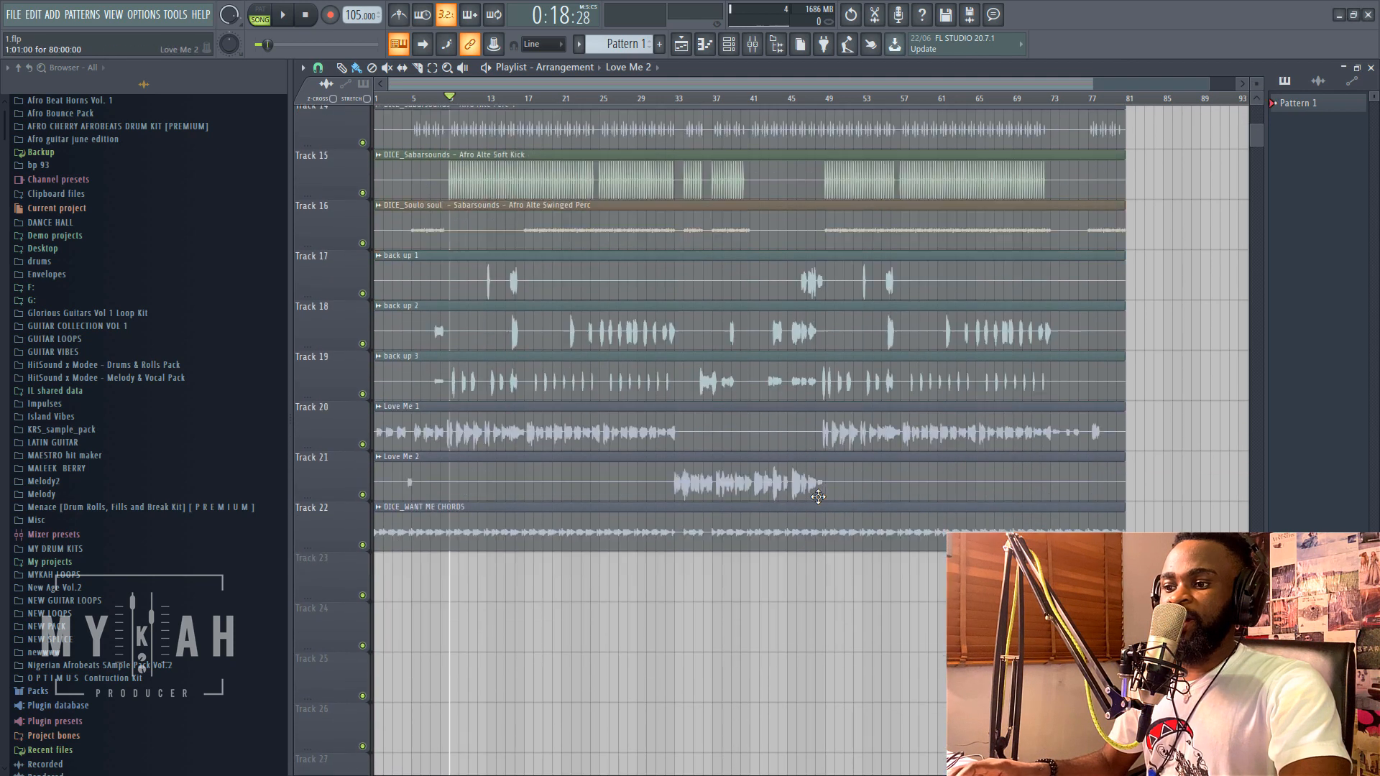
scroll(552, 528, up, 2)
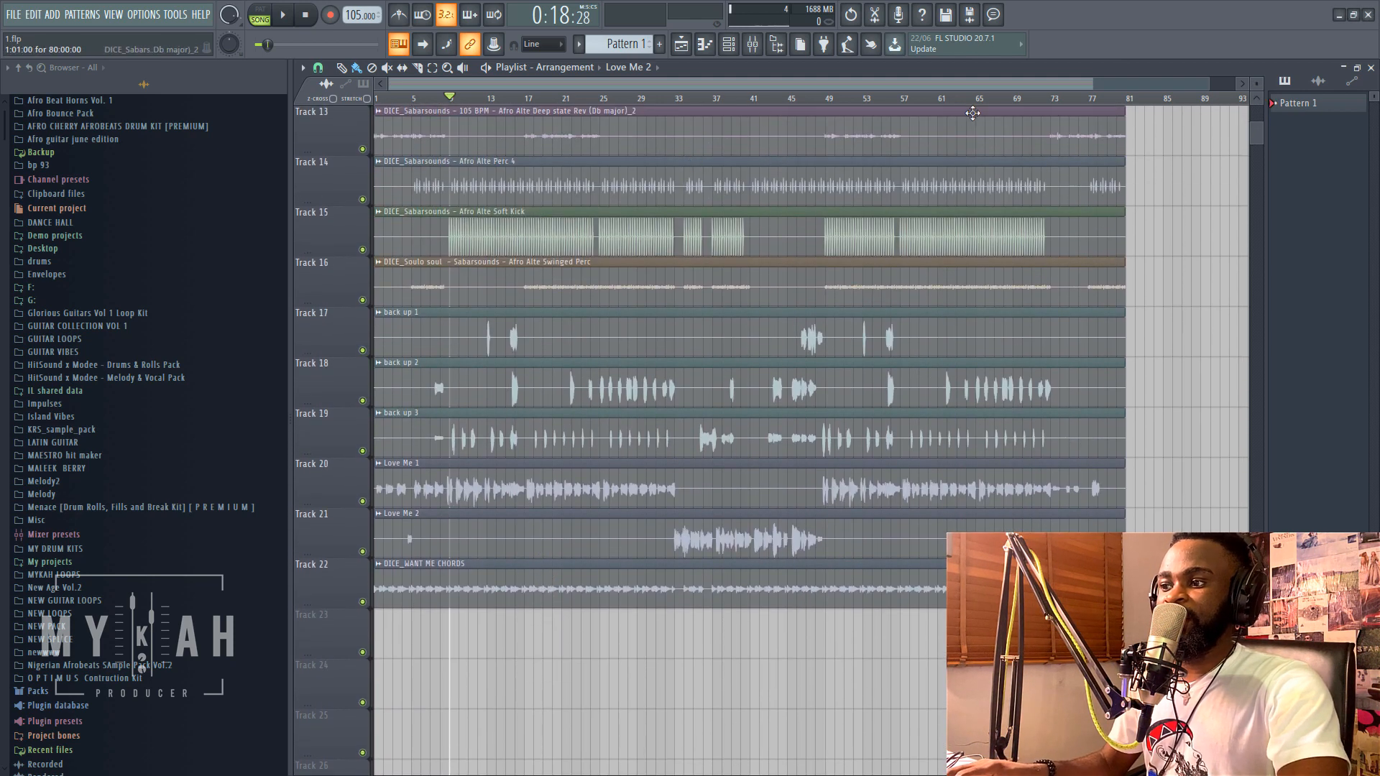
drag(1206, 83, 552, 87)
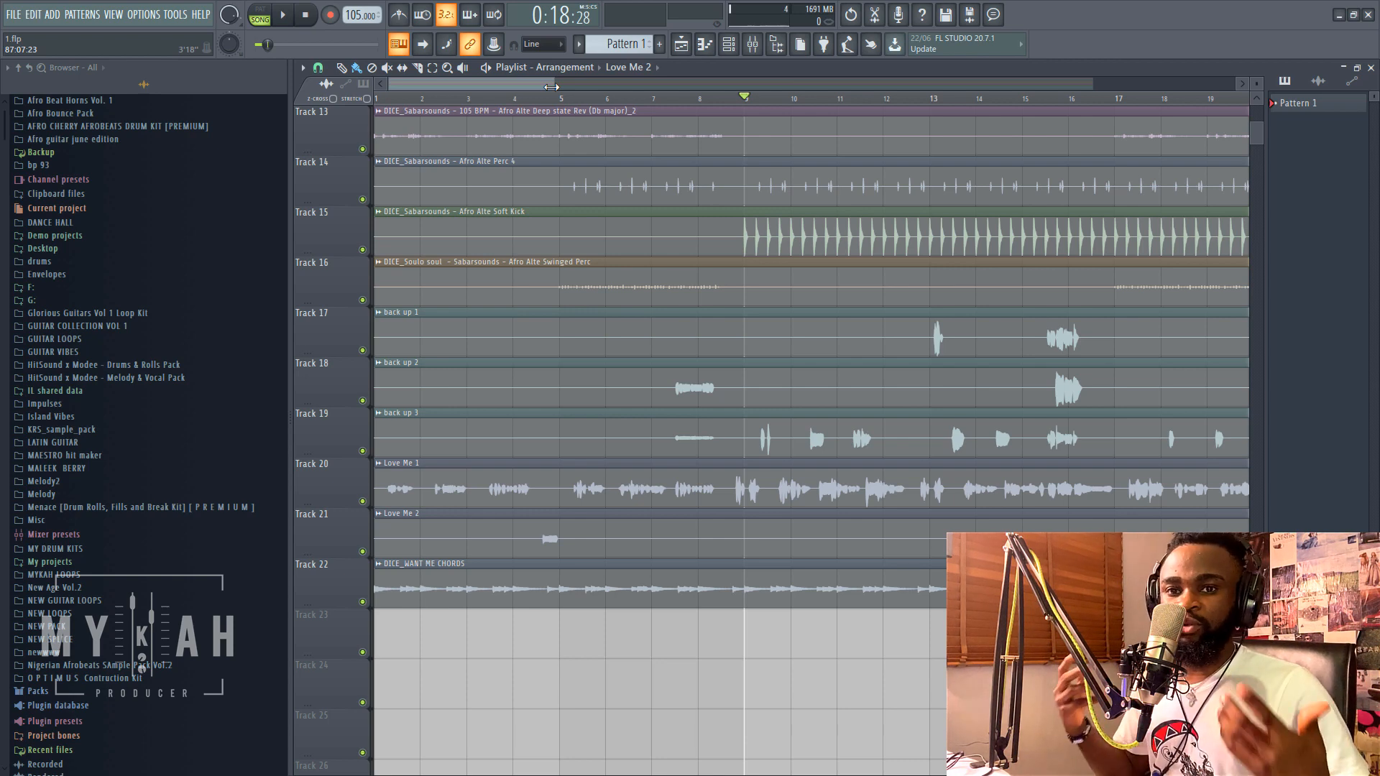
drag(551, 87, 1096, 112)
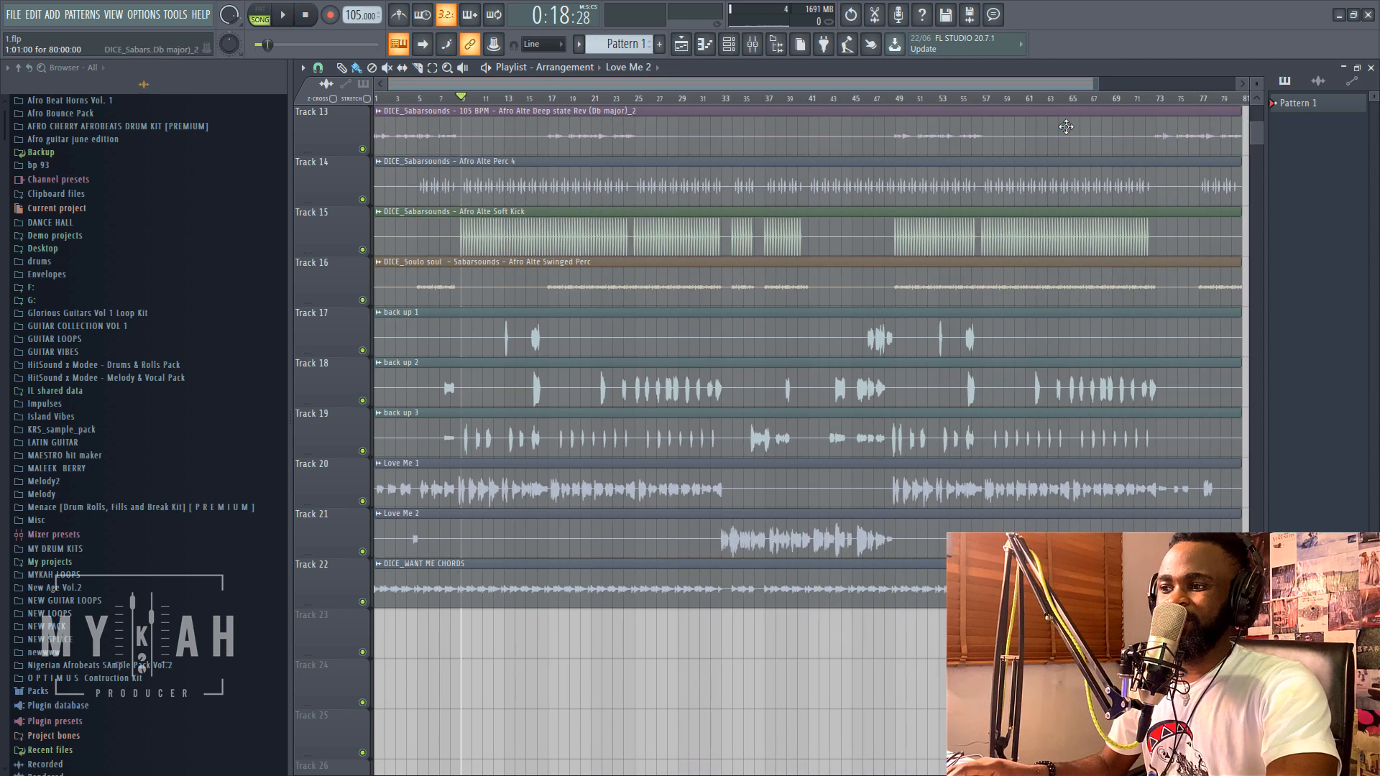
scroll(875, 290, up, 3)
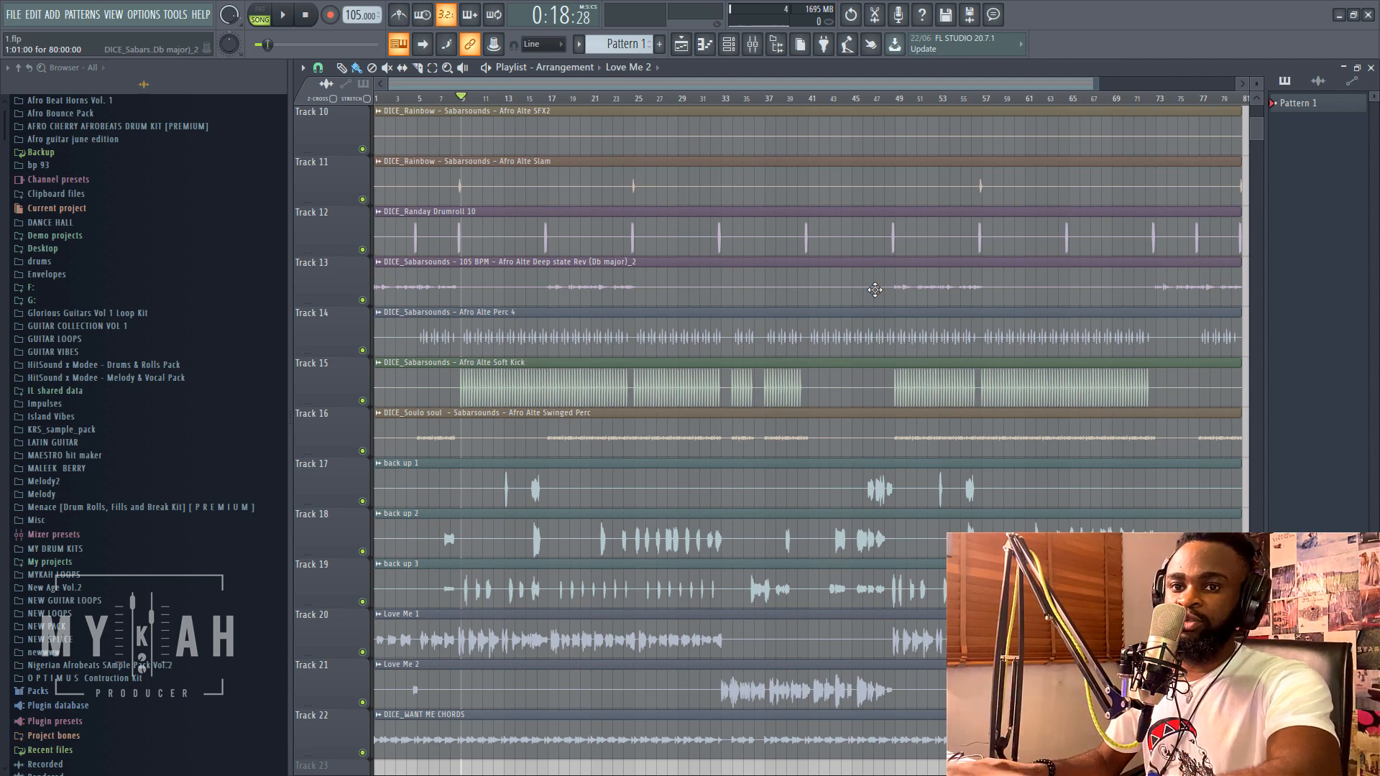
scroll(813, 309, up, 8)
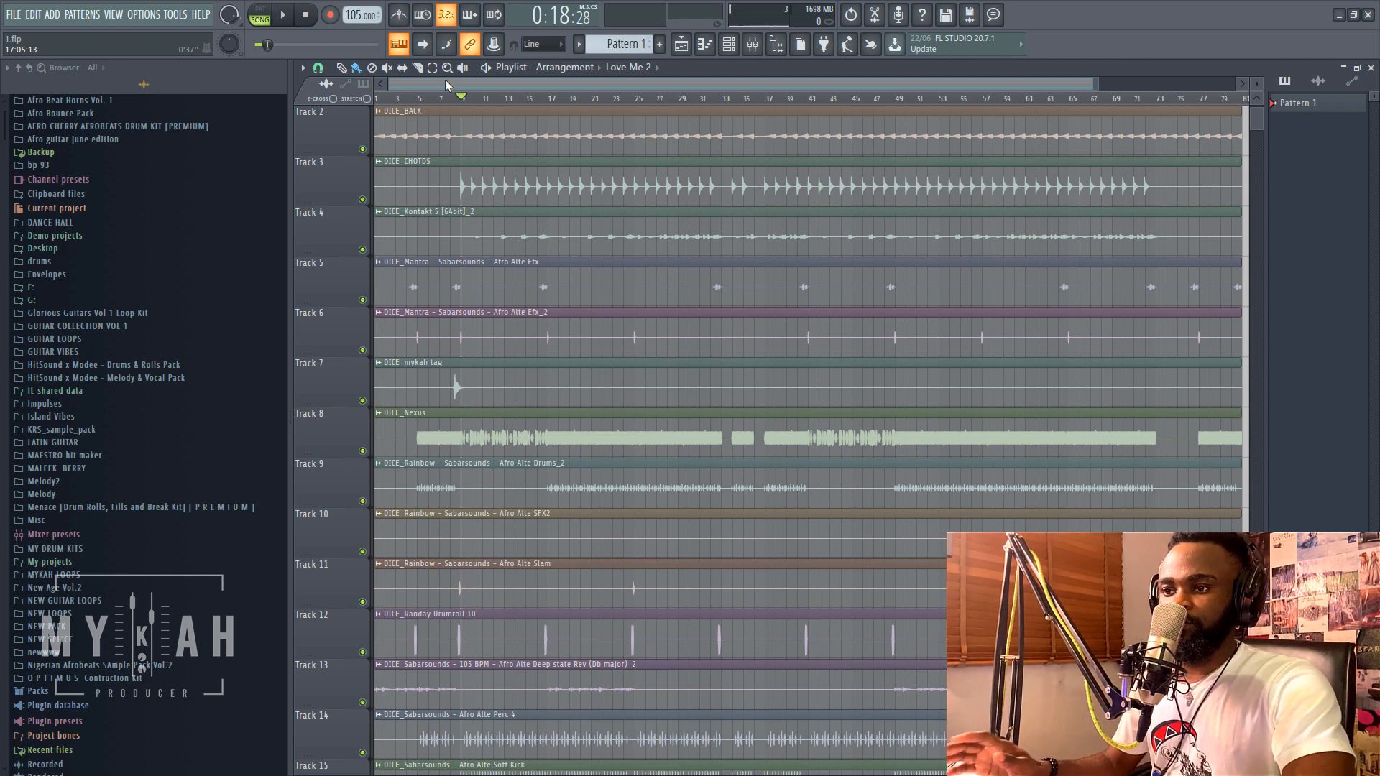
Play the song from bar 9, check the mixer and the vocal tracks in the playlist, and stop playback.
key(space)
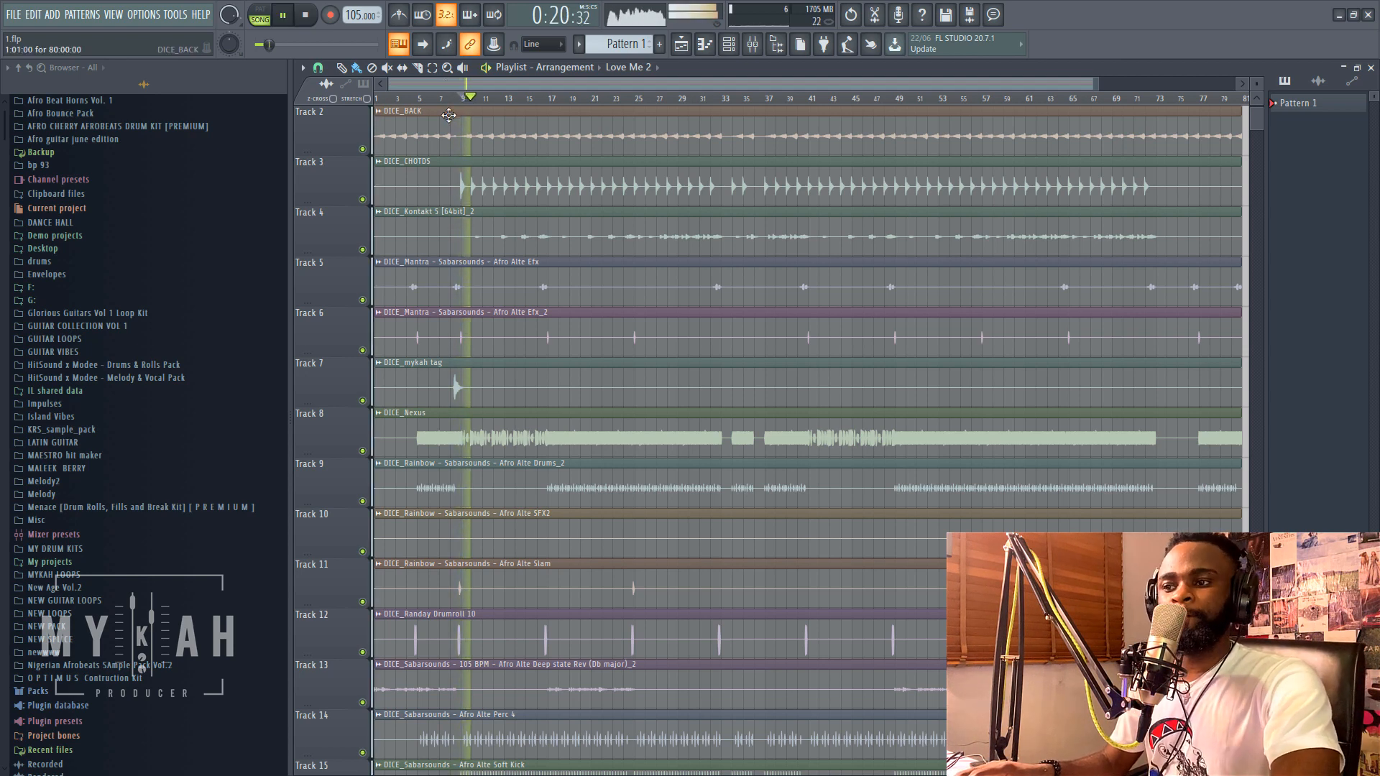
click(752, 44)
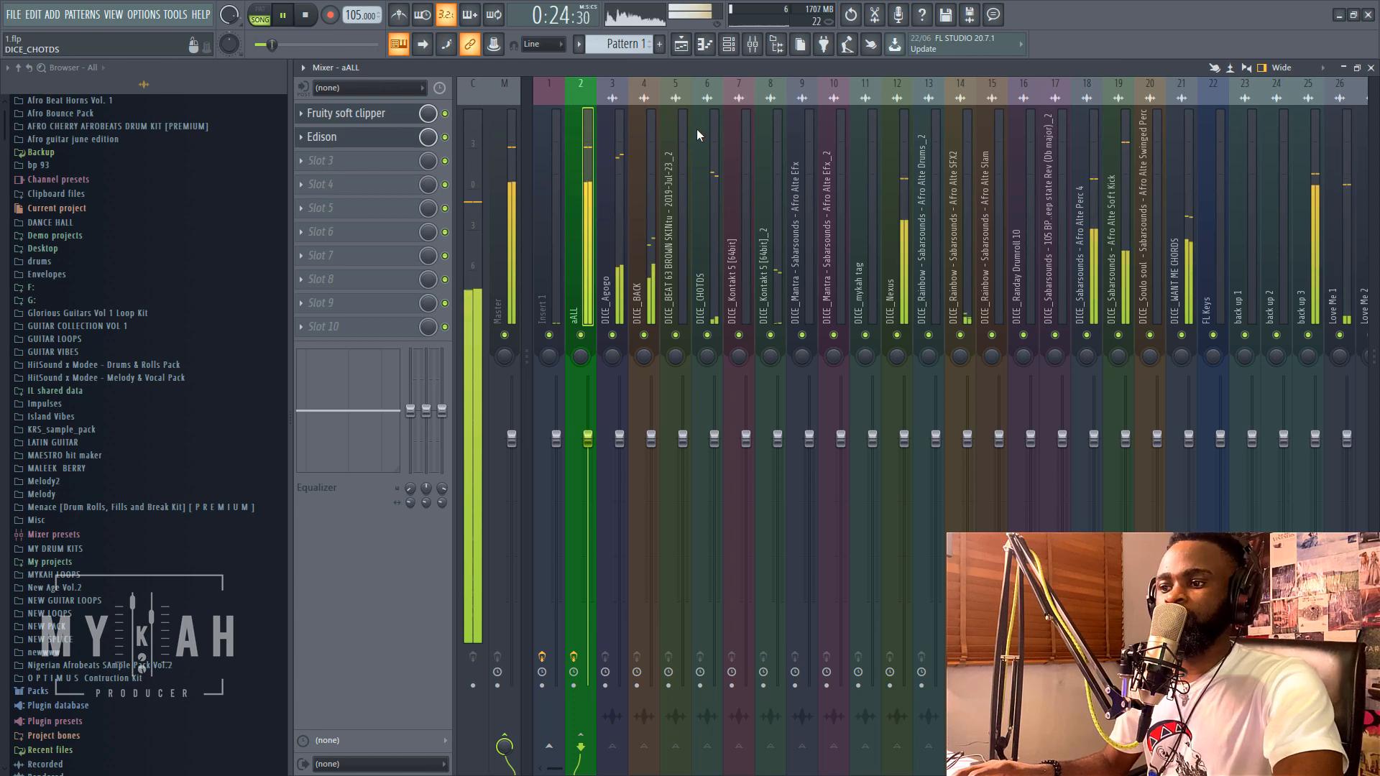
click(683, 44)
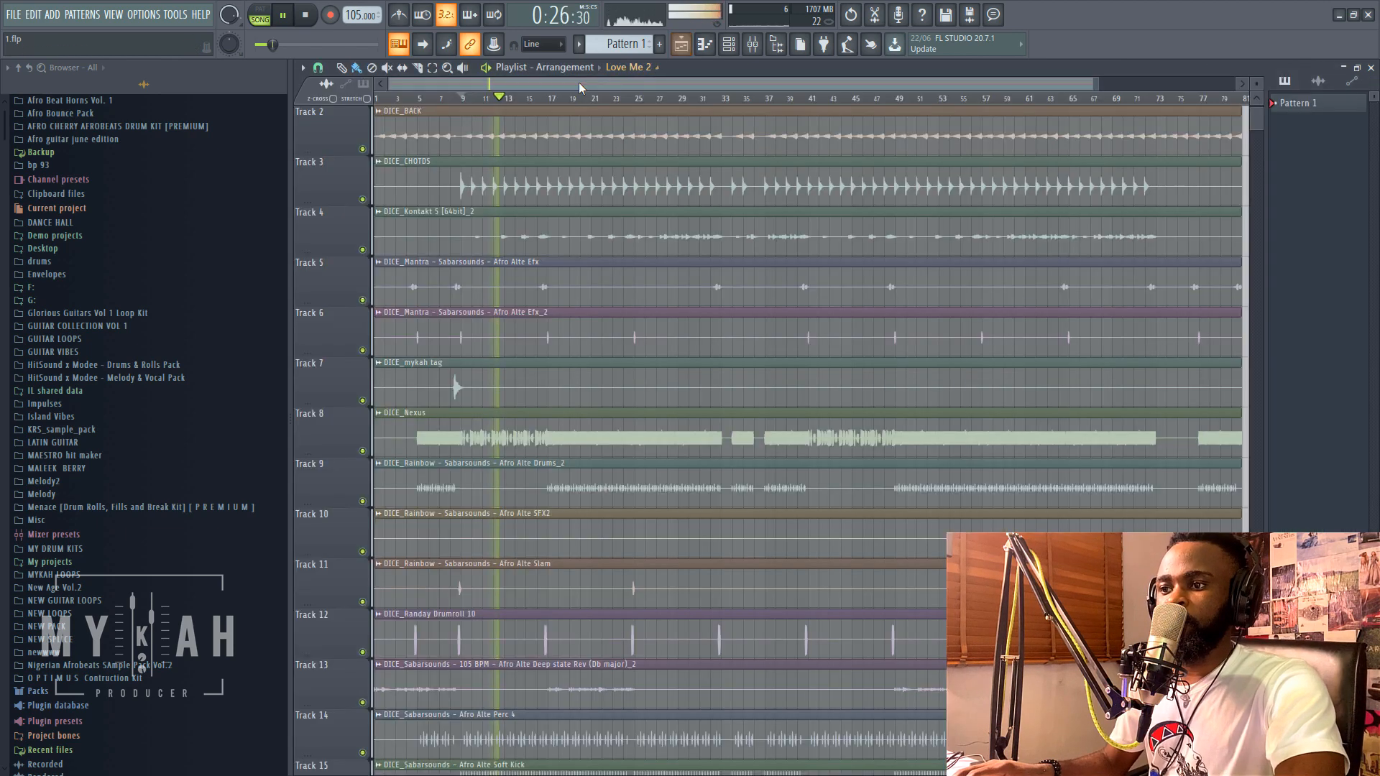
scroll(552, 443, down, 7)
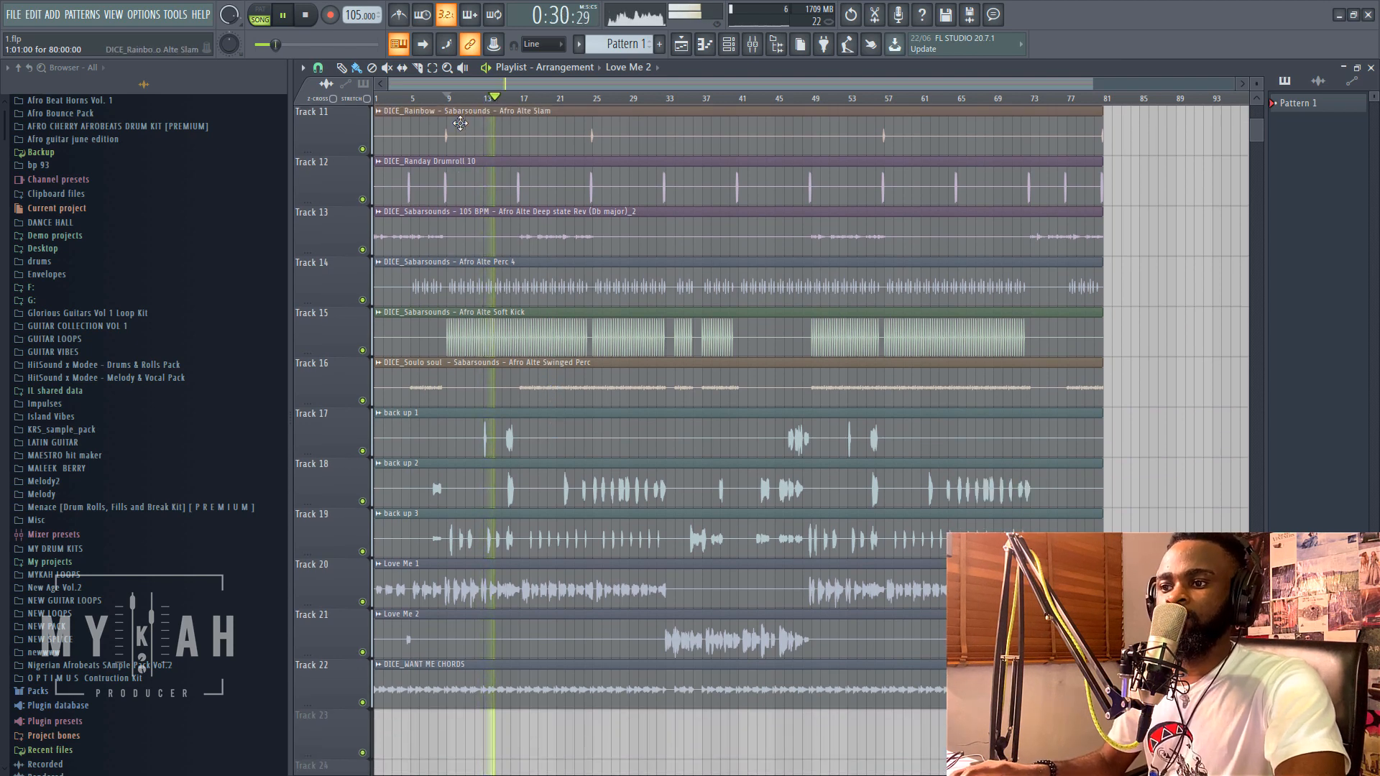
scroll(493, 91, up, 5)
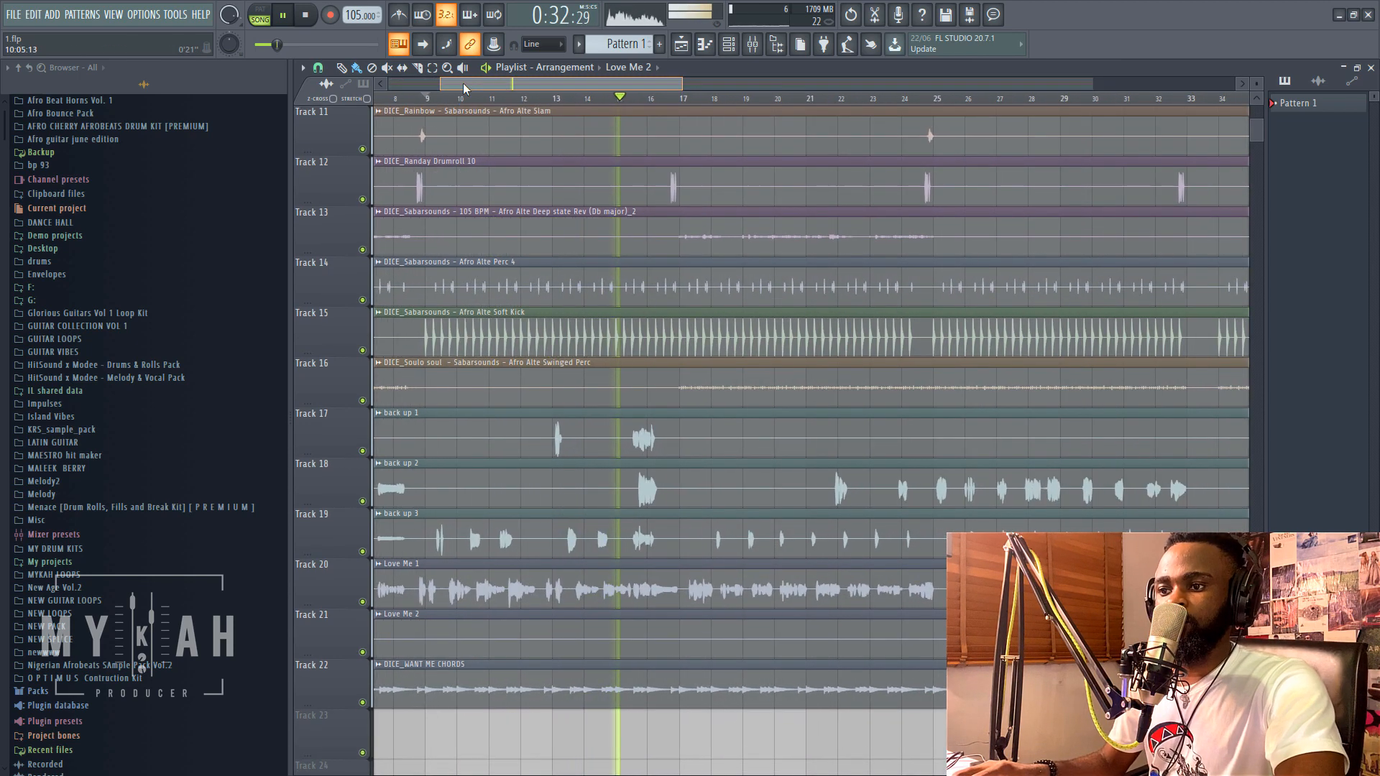
drag(464, 87, 404, 86)
scroll(467, 99, down, 2)
key(space)
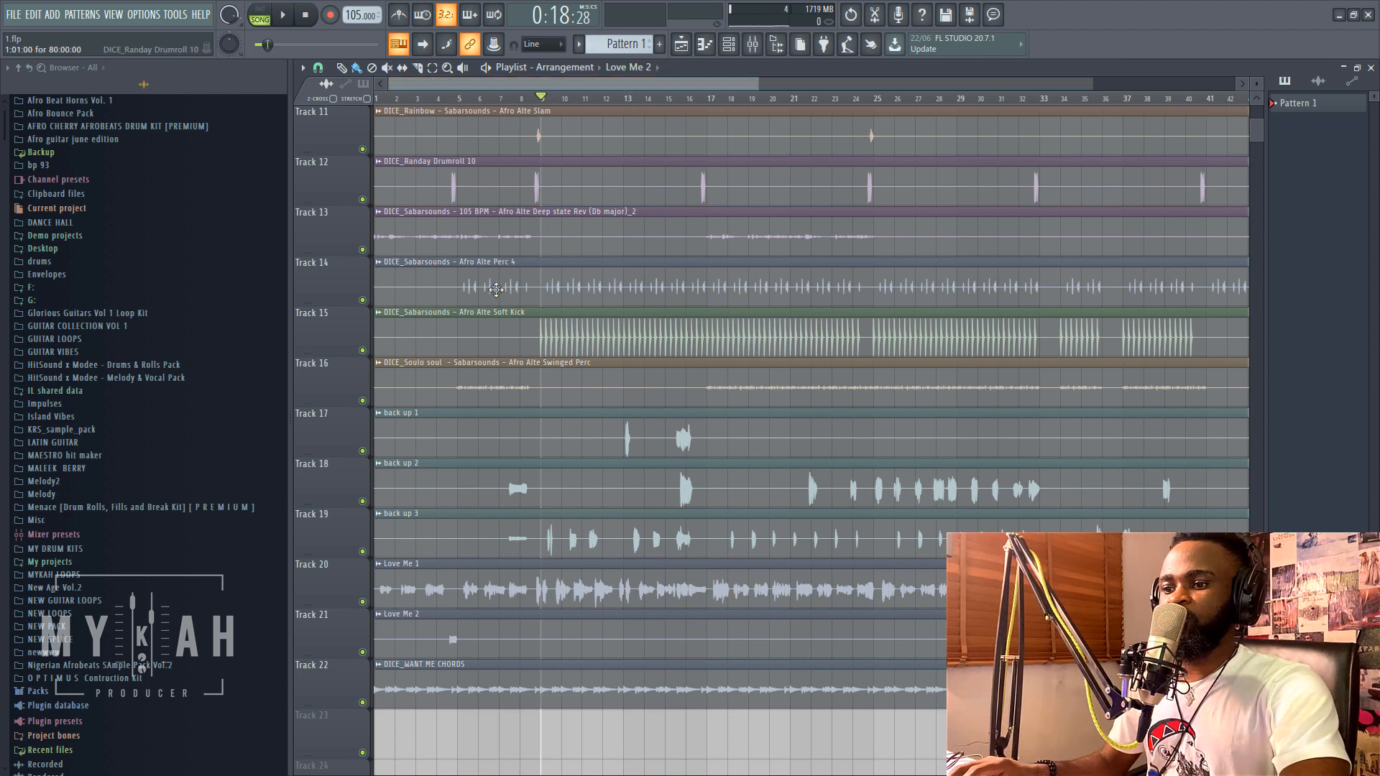
ctrl+click(362, 601)
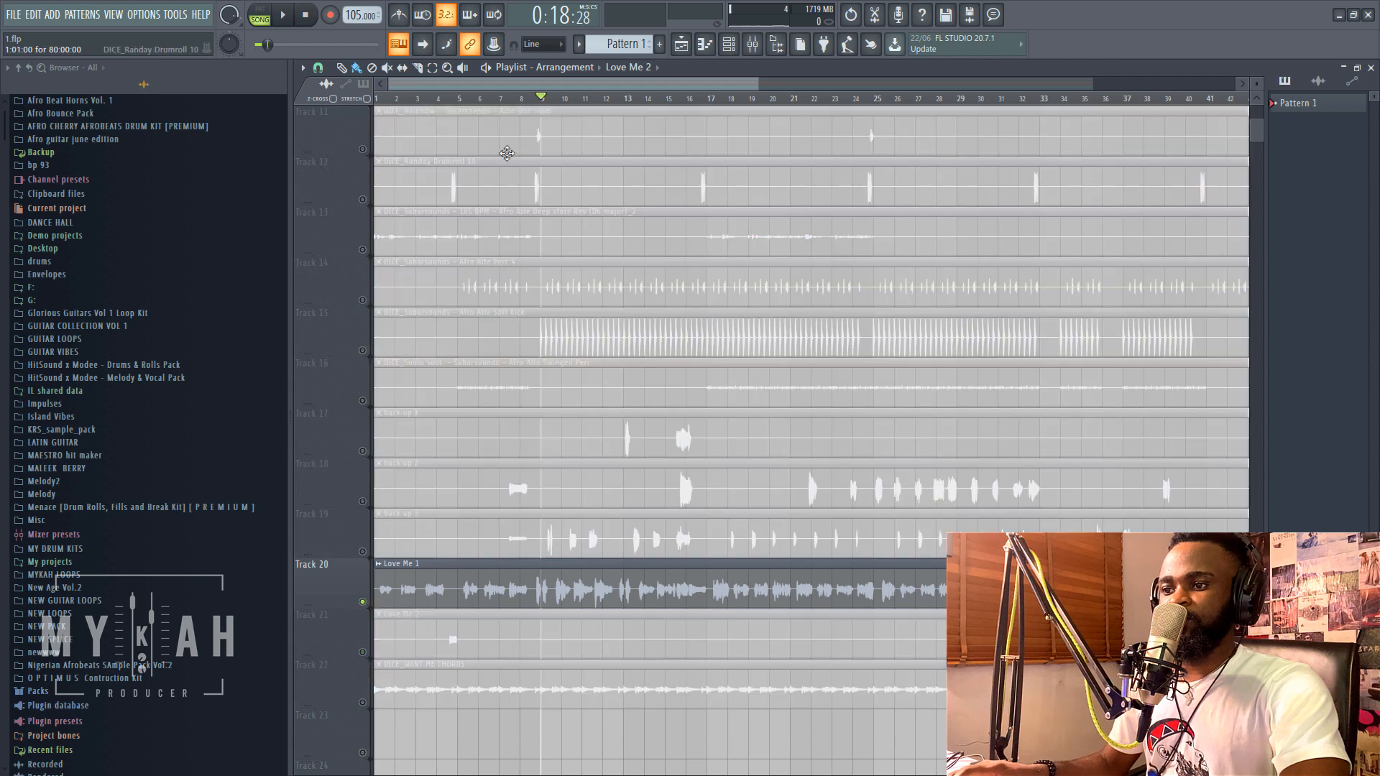
scroll(541, 104, up, 3)
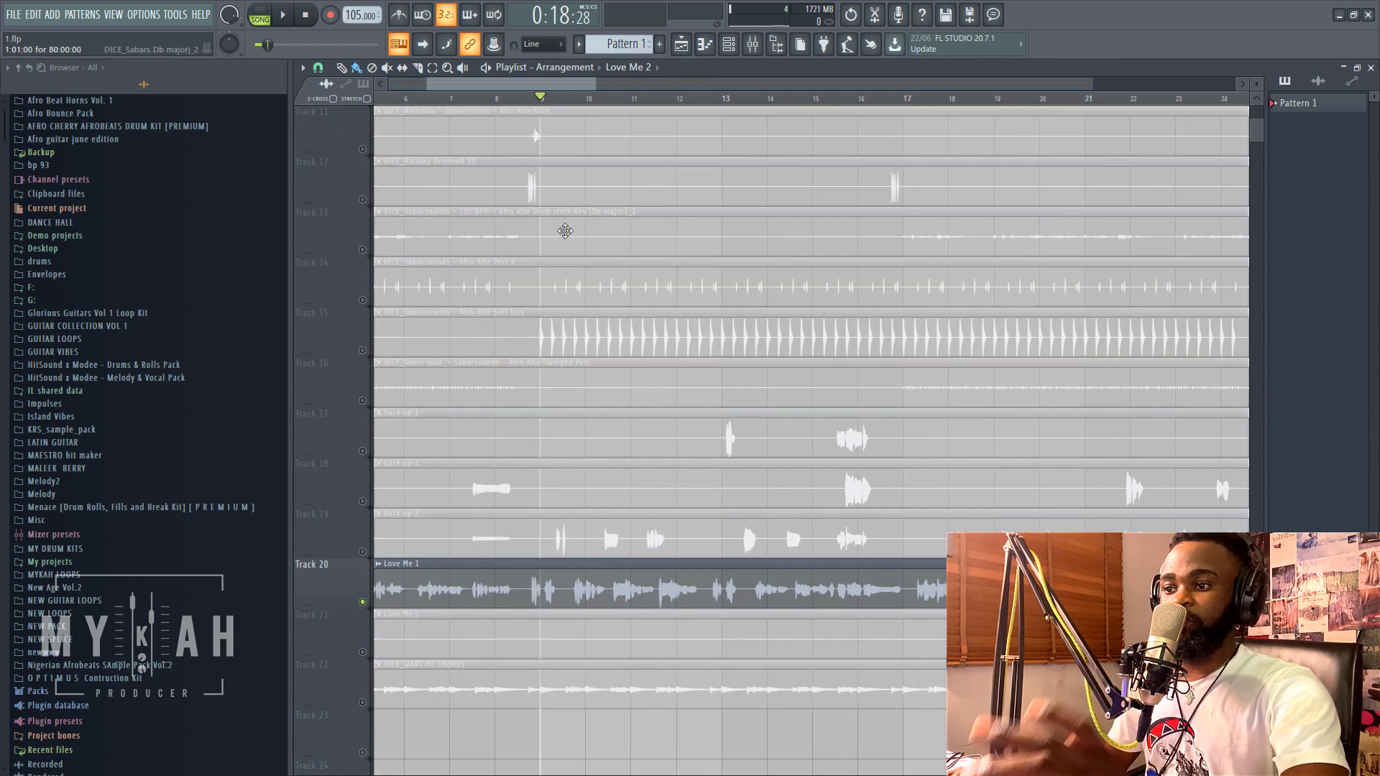
scroll(553, 227, up, 5)
ctrl+click(362, 250)
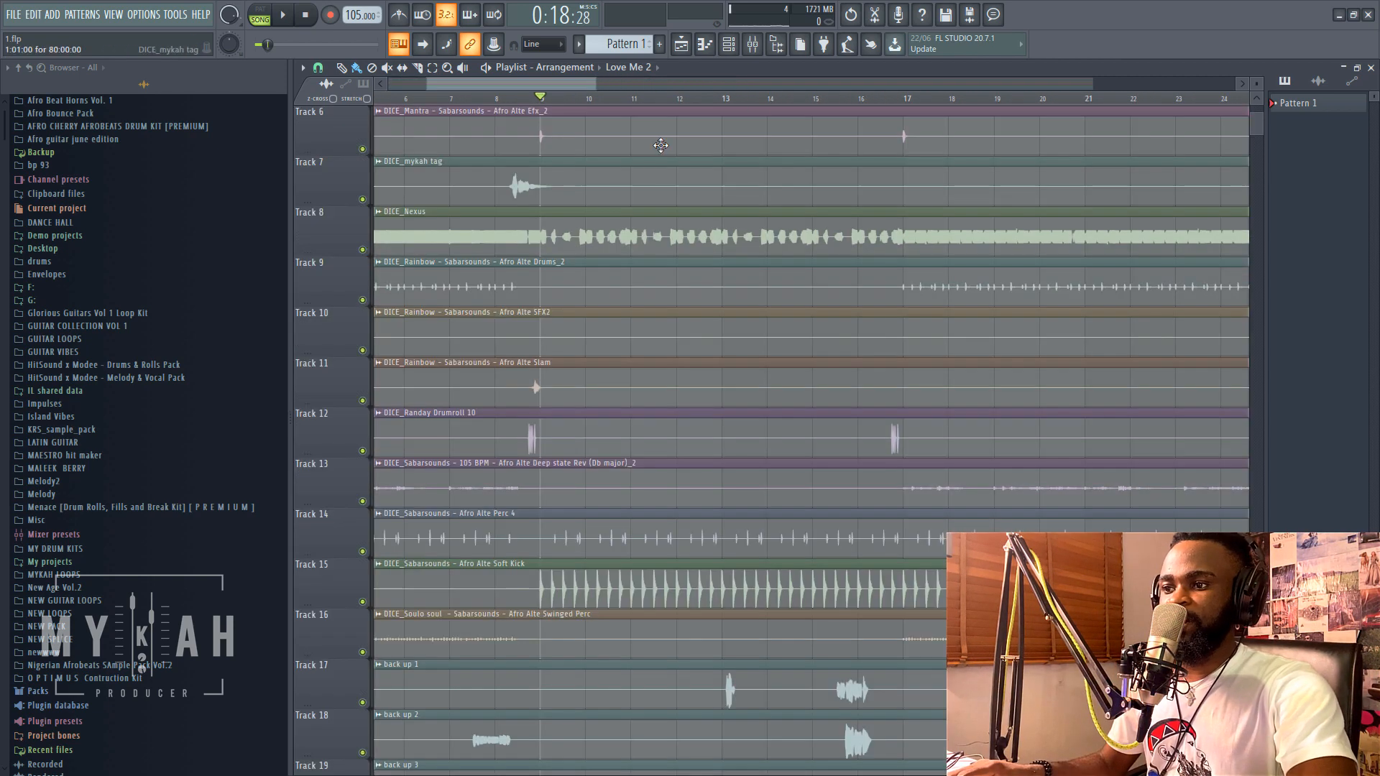
Open the FL Keys instrument from the channel rack and move its window clear of the channel list.
click(728, 44)
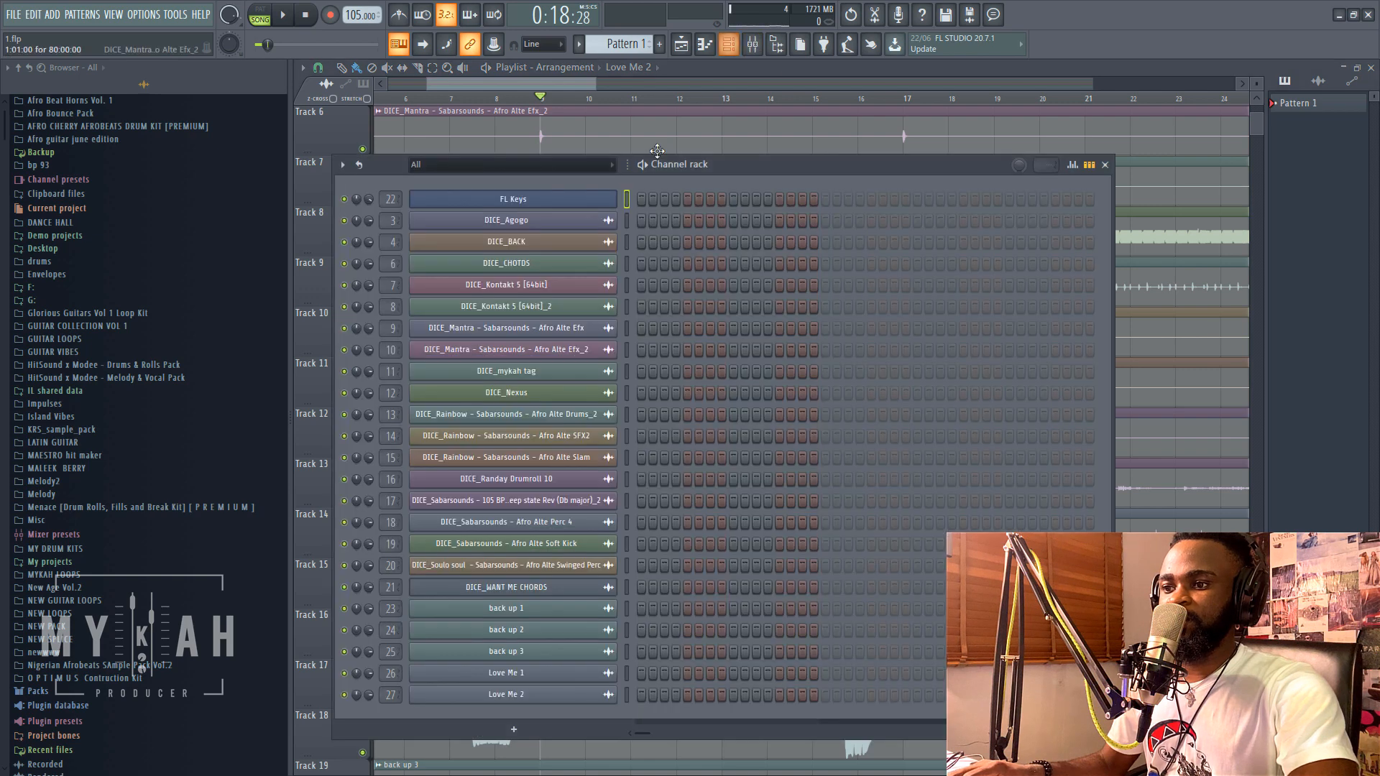
click(553, 207)
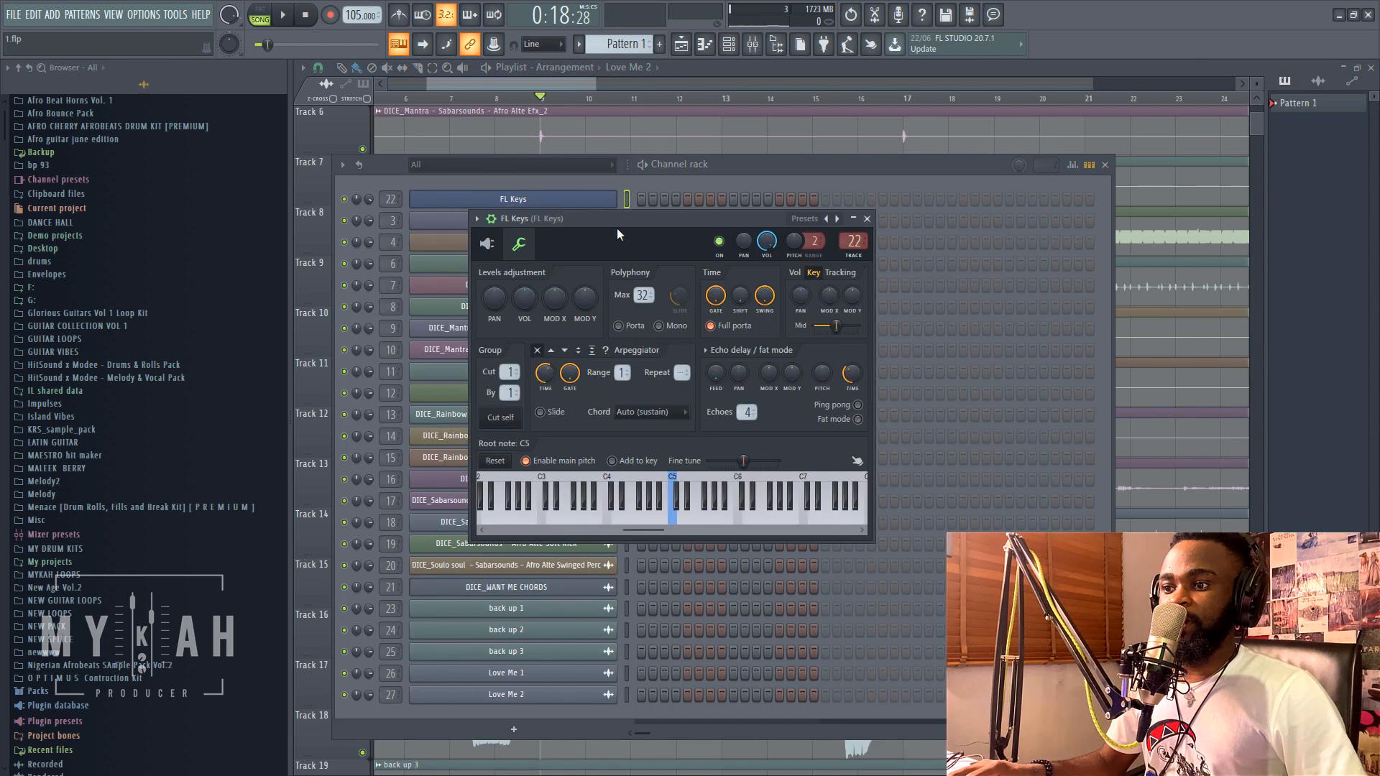
drag(631, 212, 729, 159)
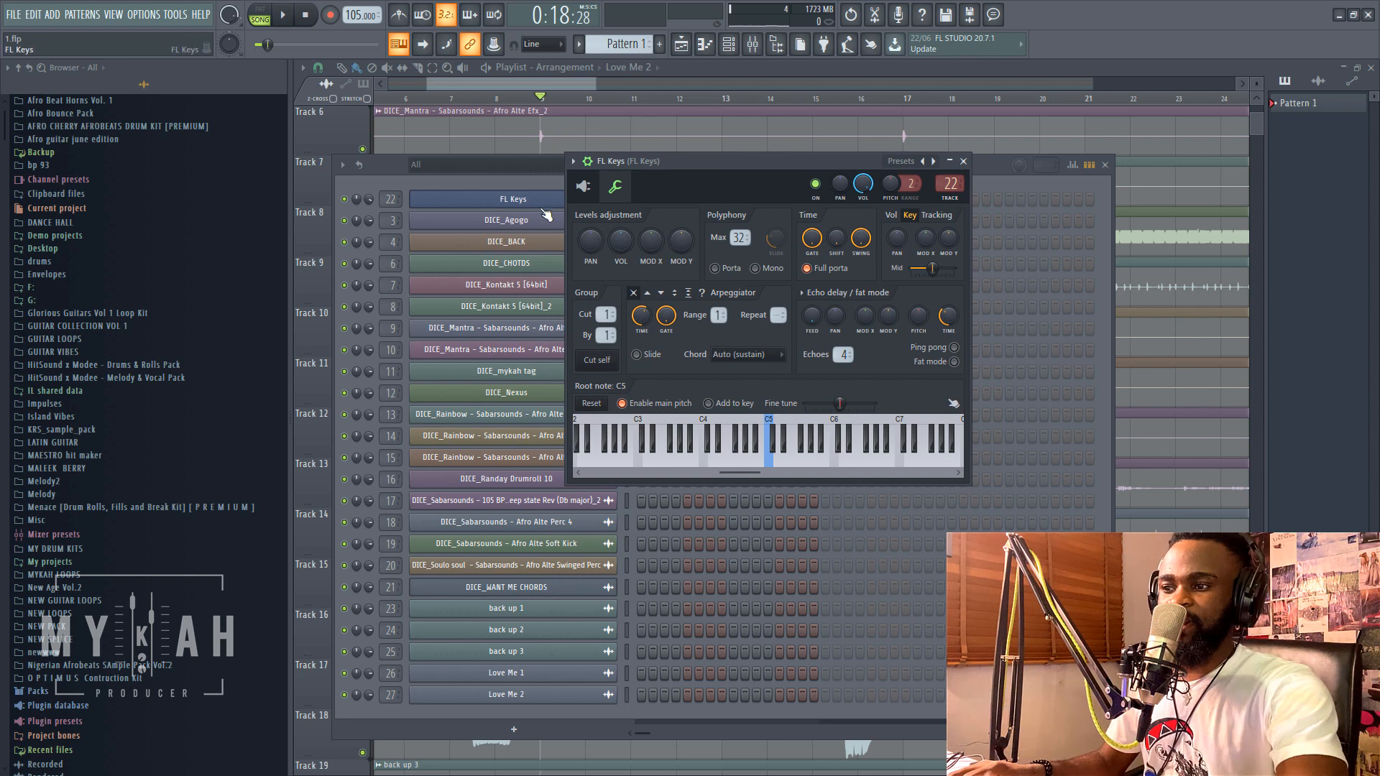
Play the song while testing notes on the FL Keys keyboard to find the song's key, and stop playback.
key(space)
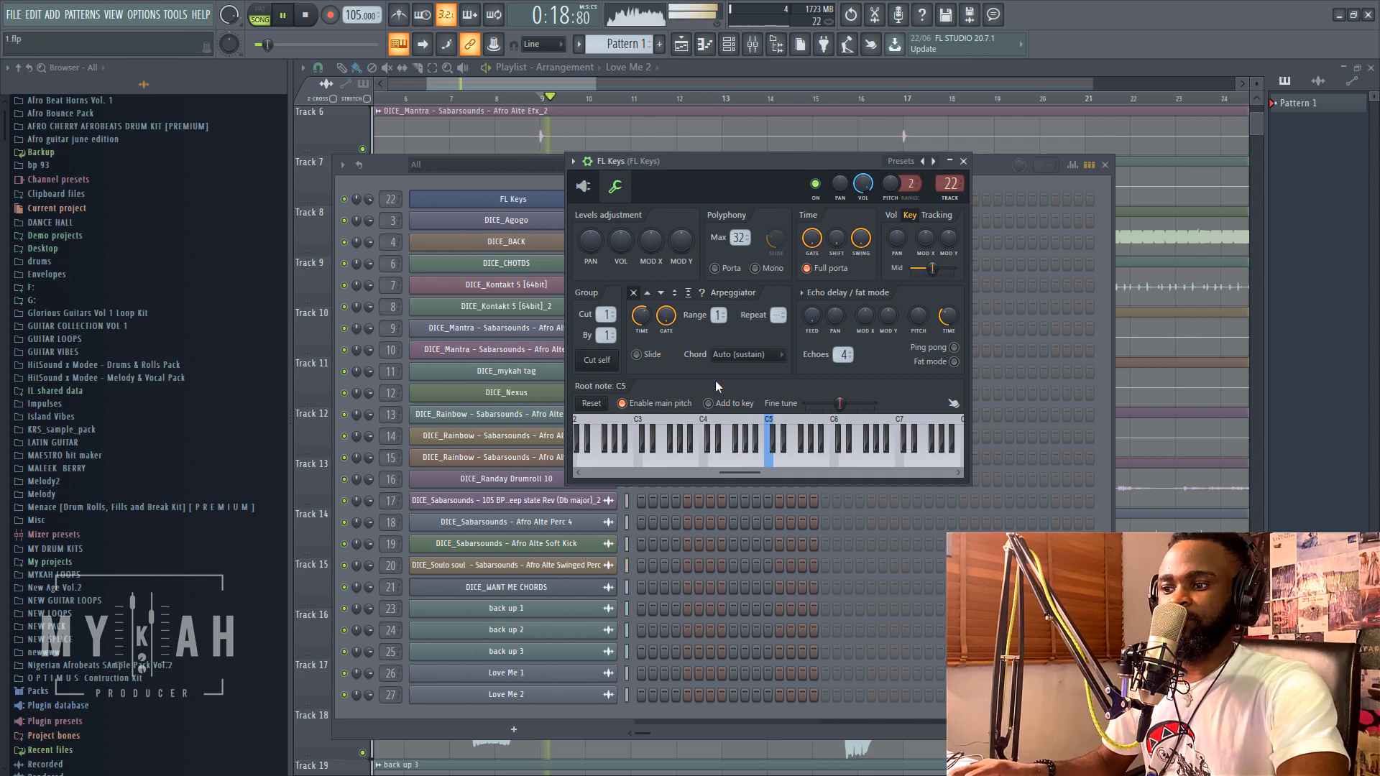
click(746, 462)
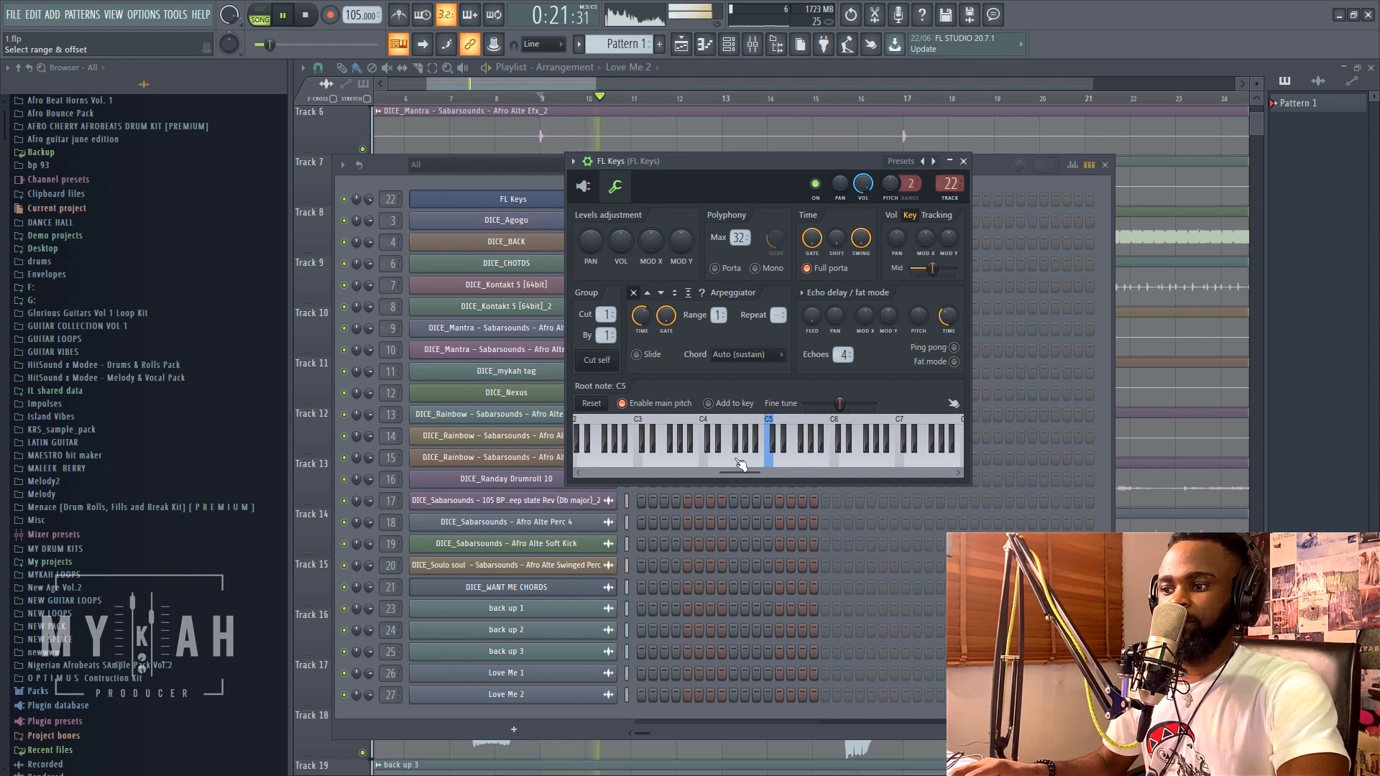
click(799, 464)
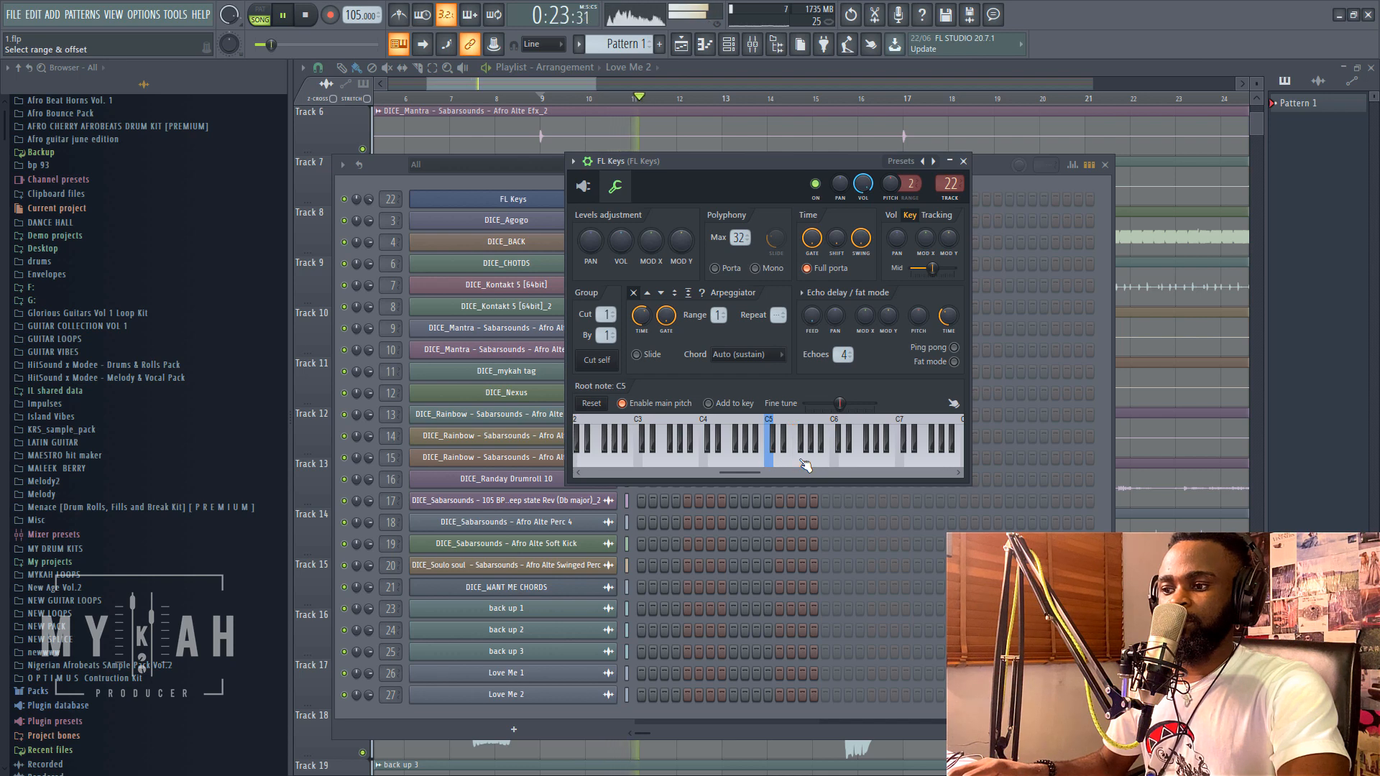
click(801, 462)
click(808, 465)
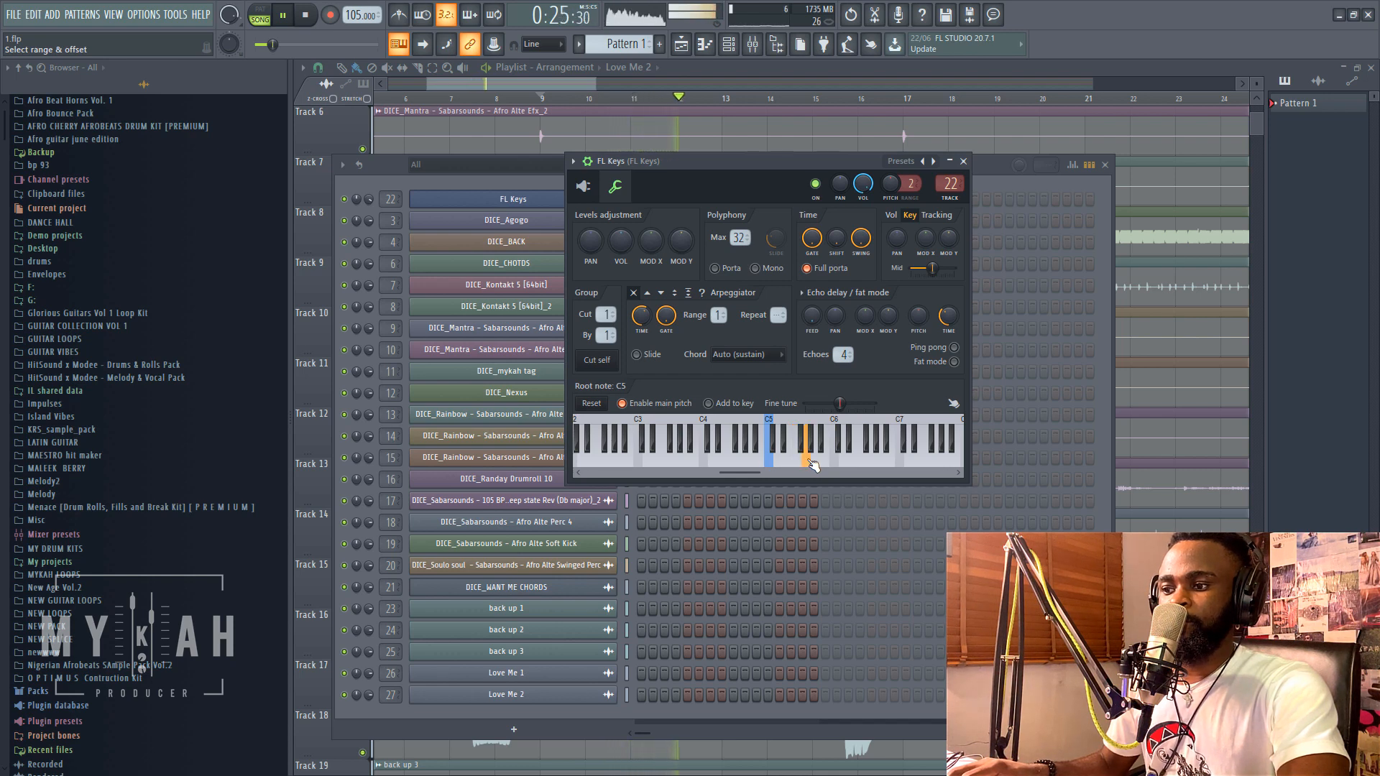
click(800, 463)
key(space)
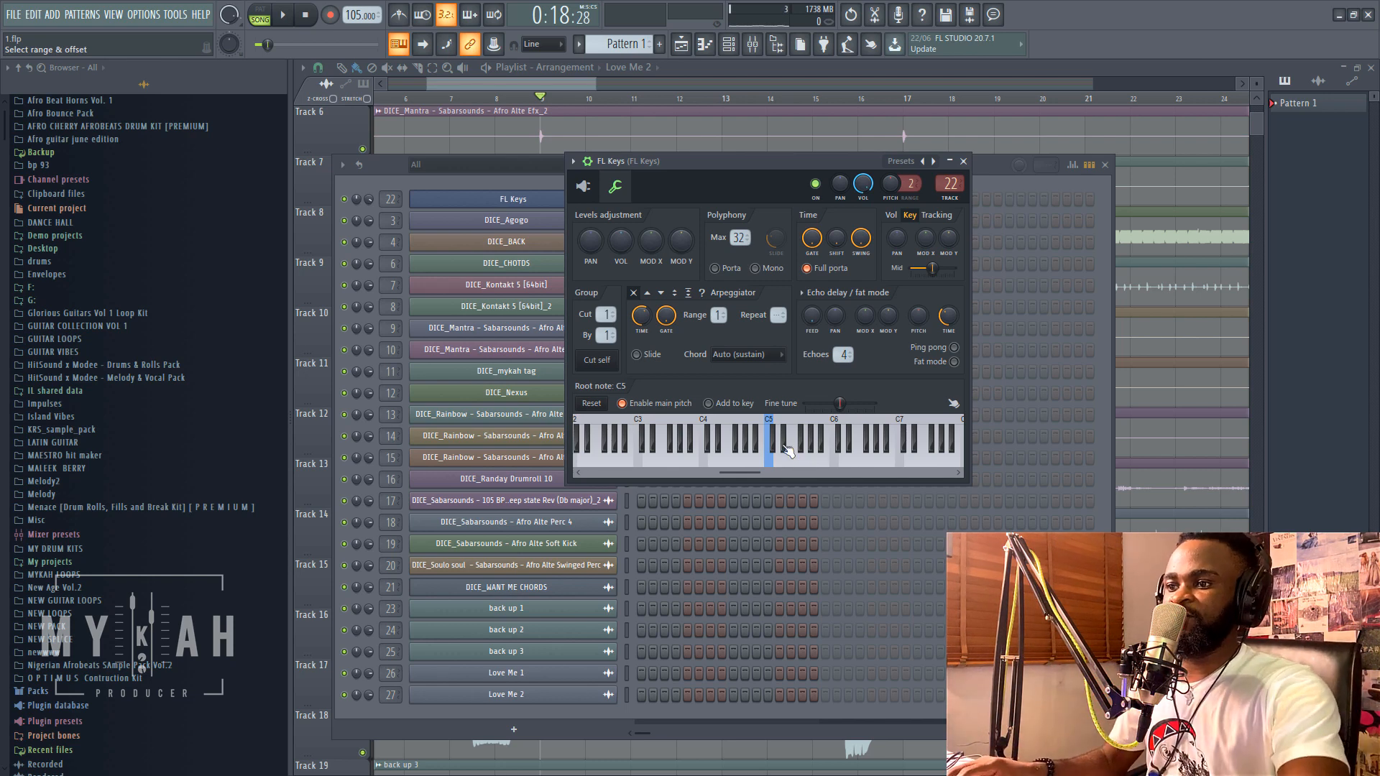
Solo the Love Me 1 vocal on Track 20 in the playlist and play it from bar 9.
drag(525, 79, 486, 84)
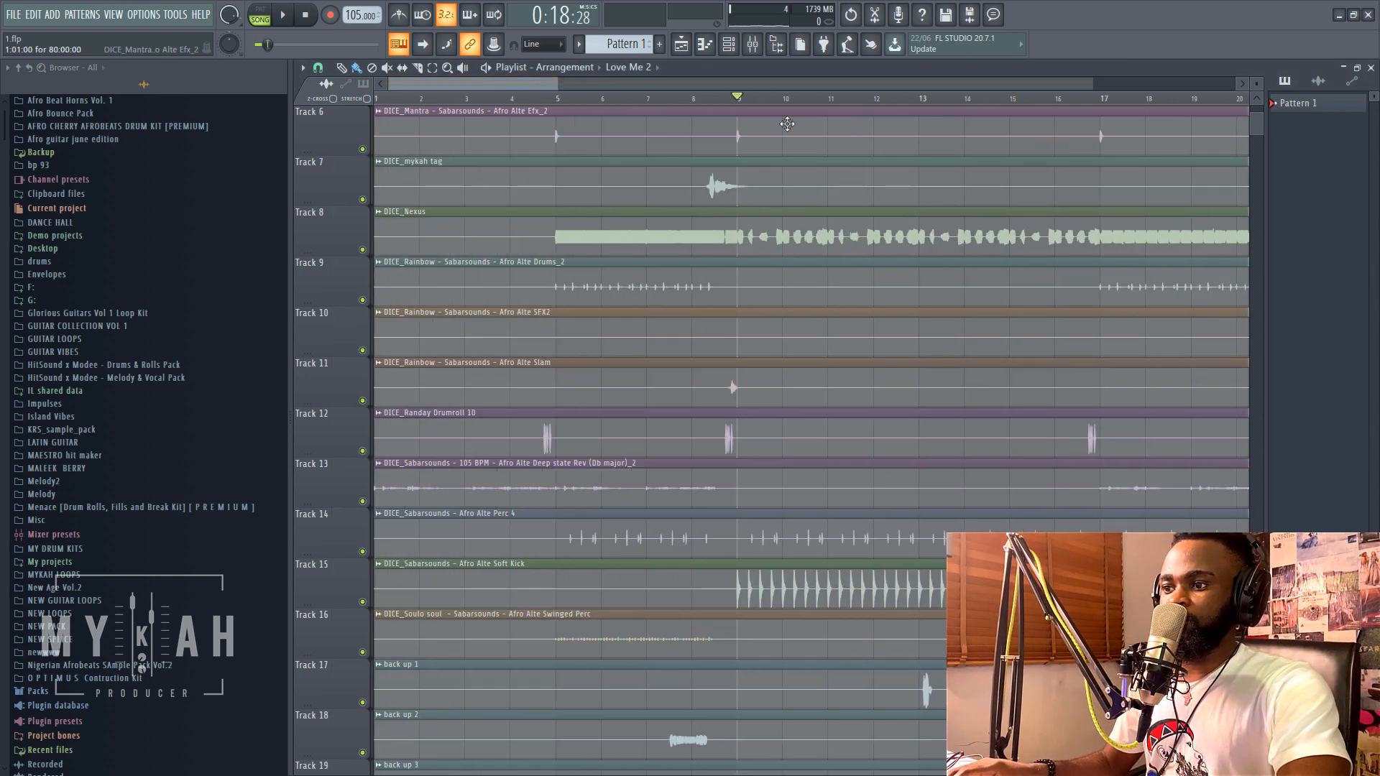
scroll(790, 103, down, 5)
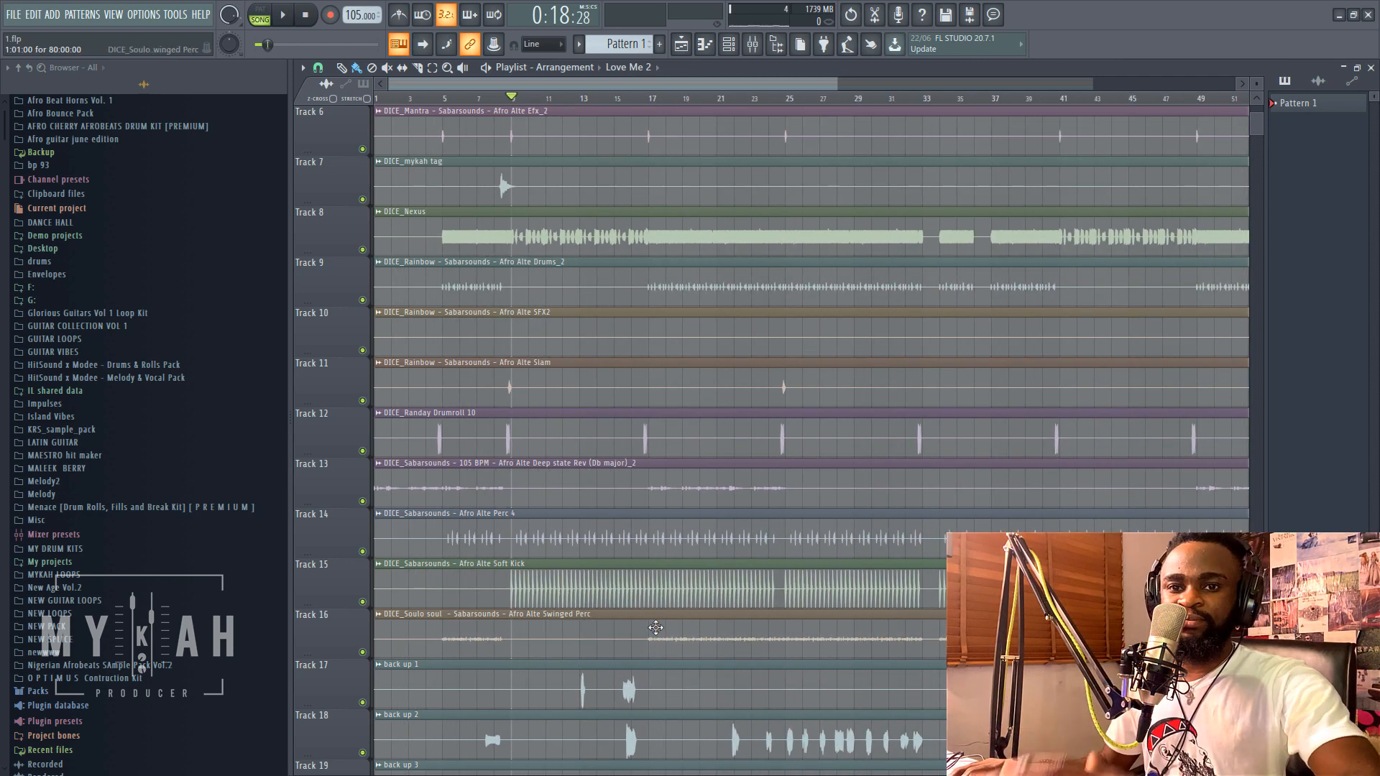
scroll(655, 620, down, 7)
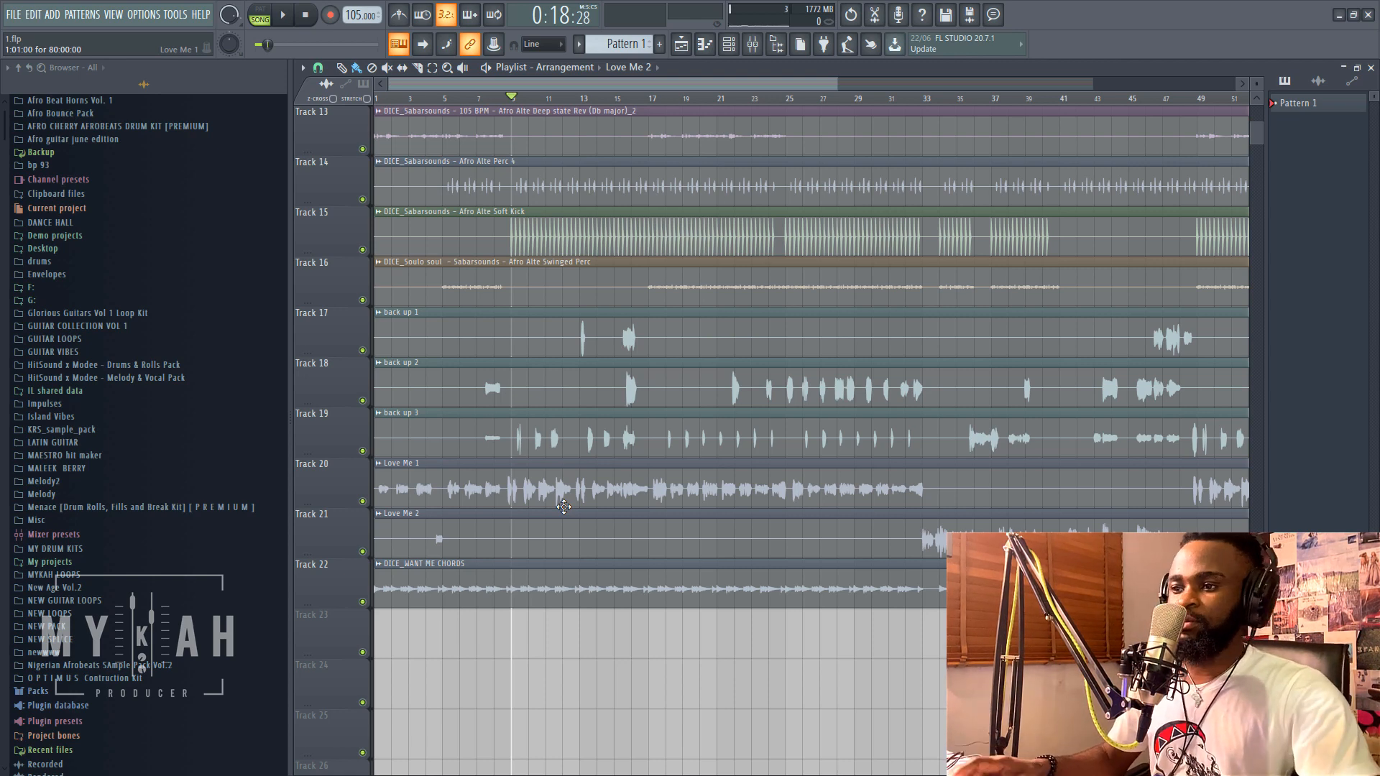
scroll(598, 260, up, 3)
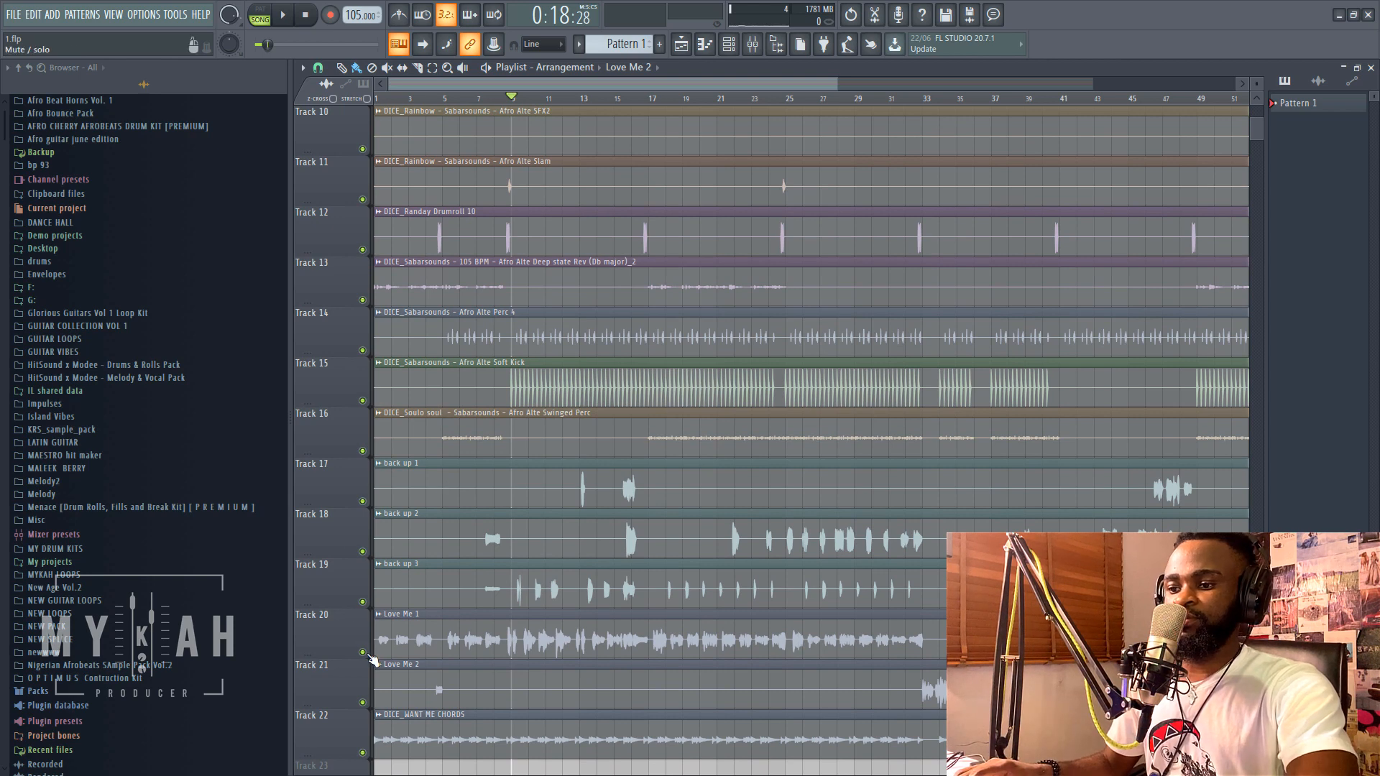
right_click(363, 653)
scroll(510, 108, up, 3)
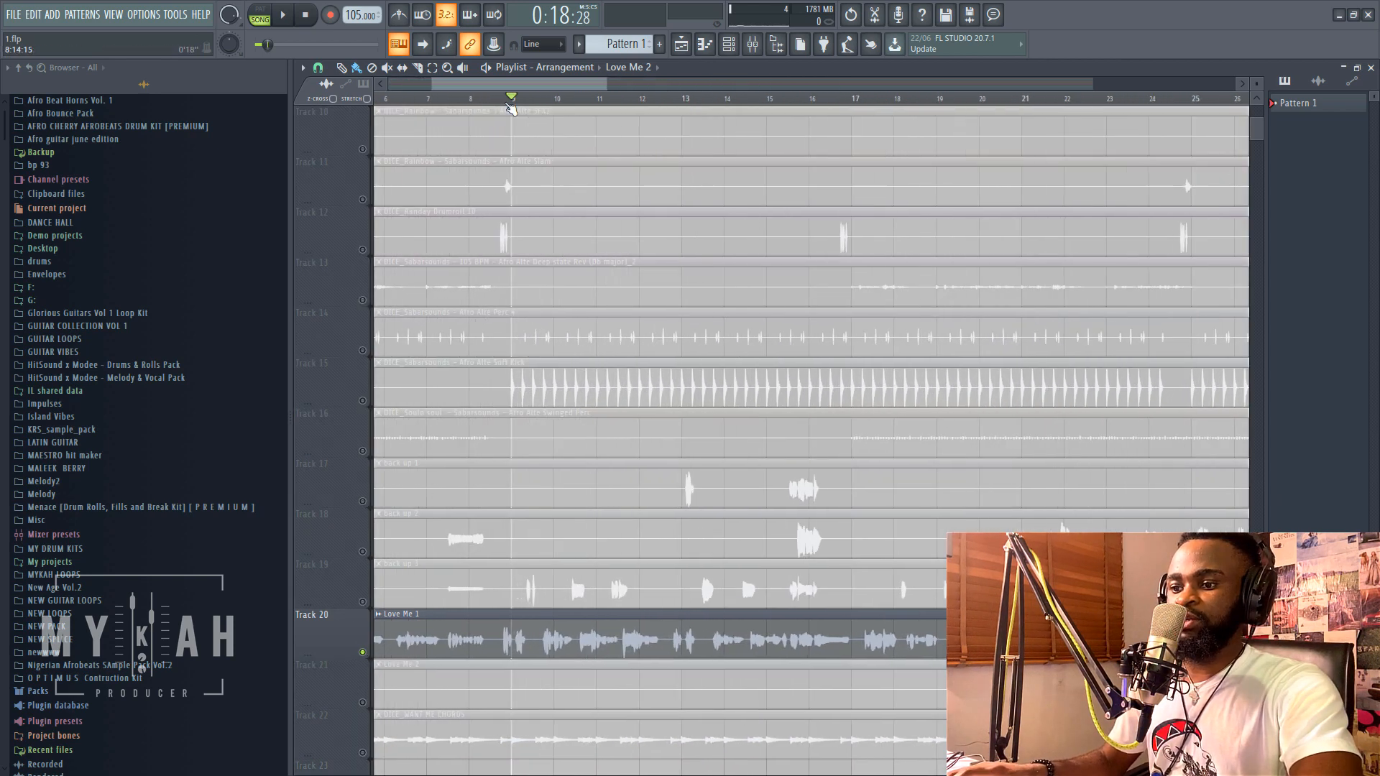
key(space)
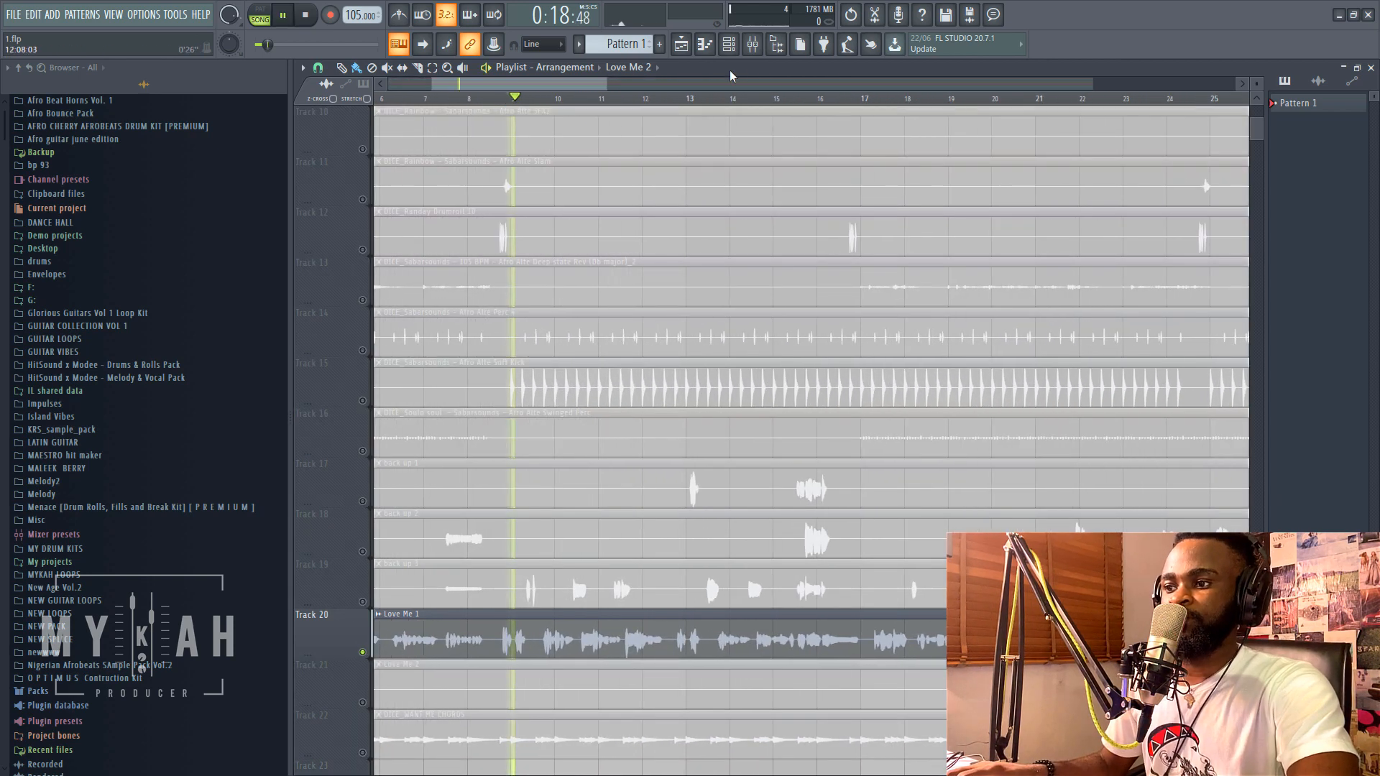
Stop playback and select the Love Me 1 track in the mixer.
key(F9)
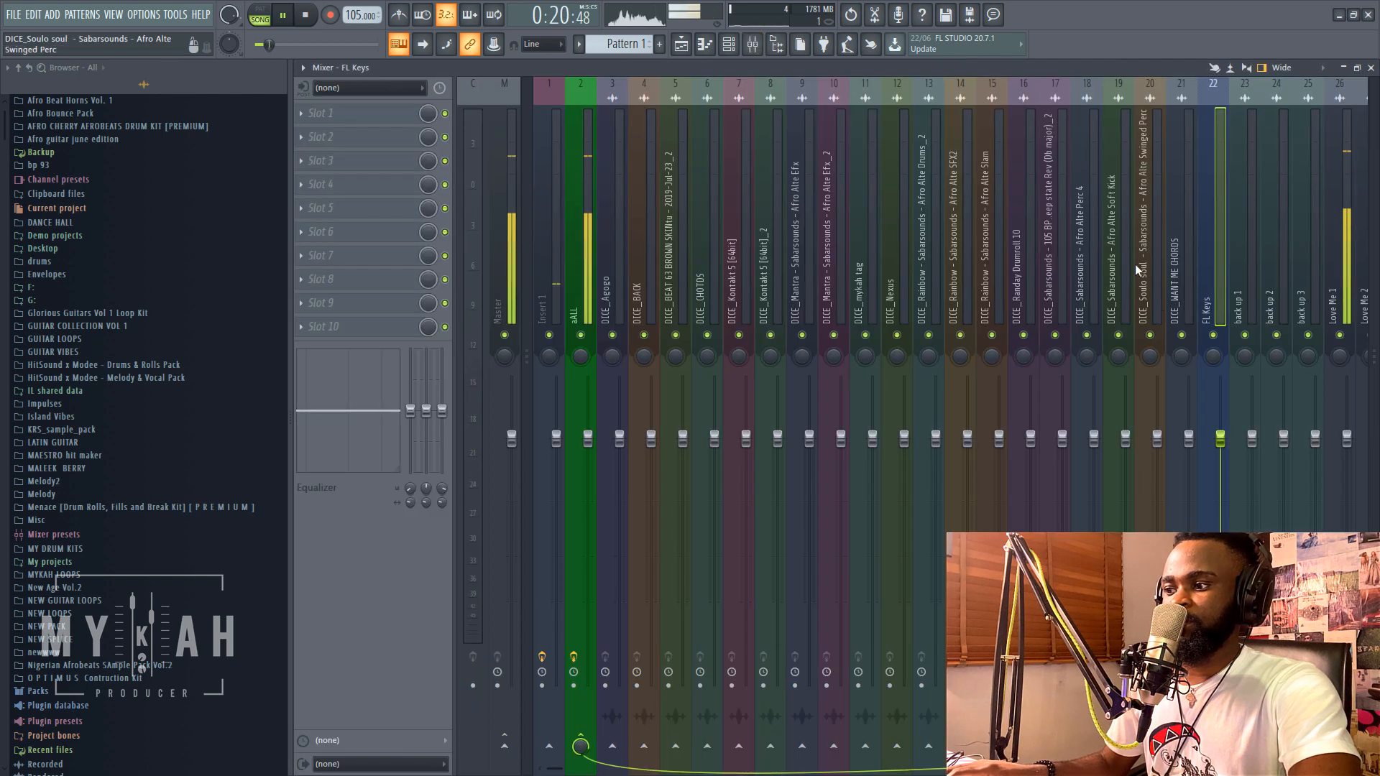
scroll(1134, 261, down, 3)
key(space)
click(1058, 296)
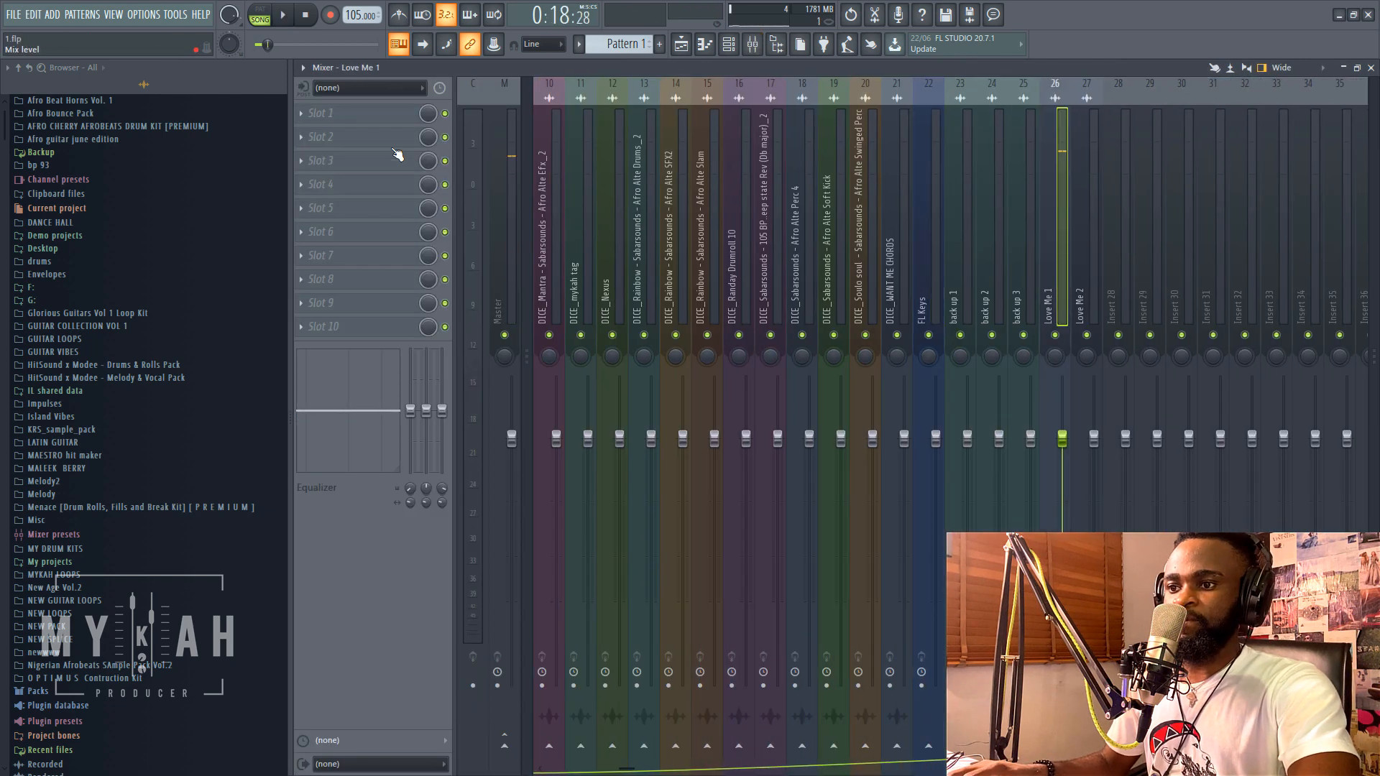
Load Auto-Tune_81 in the first effect slot of the Love Me 1 mixer track and set its input type to Alto/Tenor.
click(345, 116)
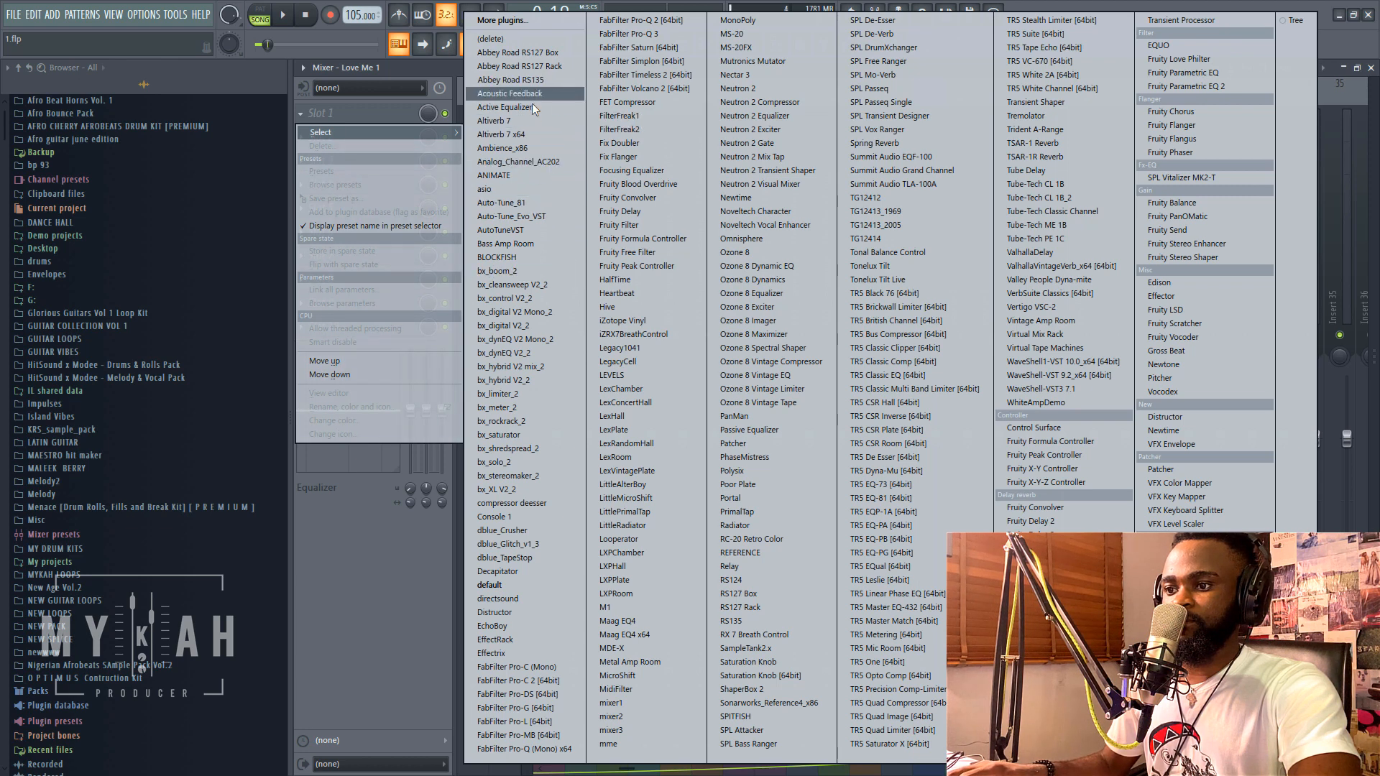
click(529, 203)
drag(541, 252, 587, 160)
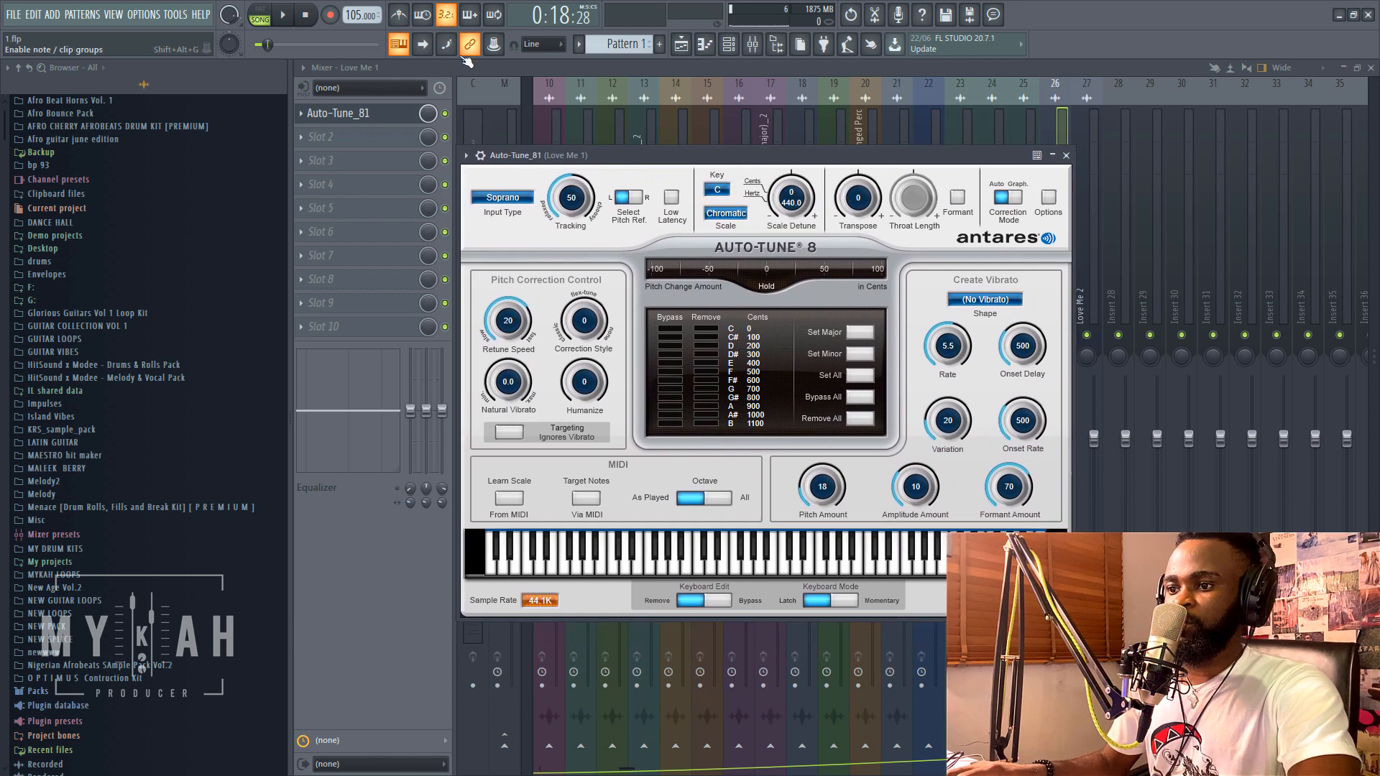
click(501, 193)
click(503, 216)
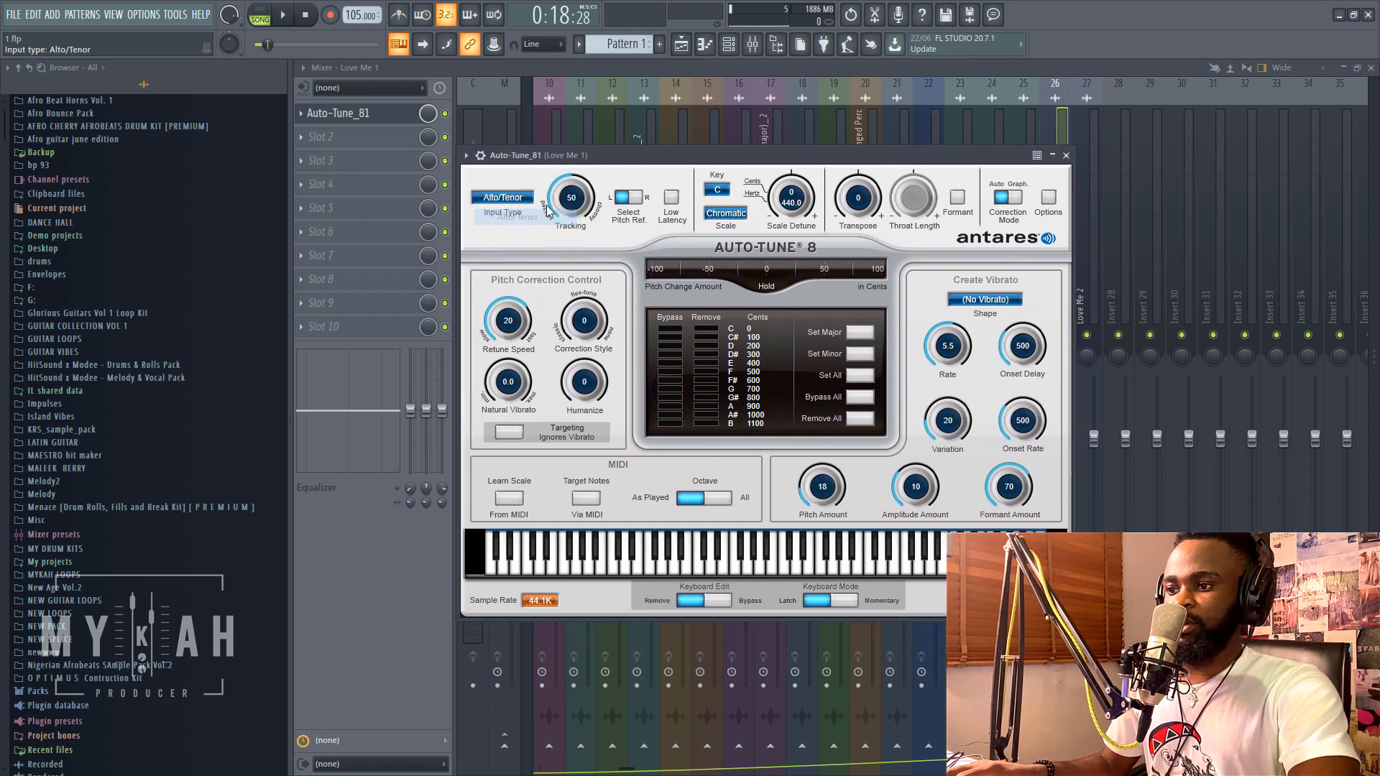
Set Auto-Tune's key to F and its scale to Major.
click(717, 190)
click(722, 194)
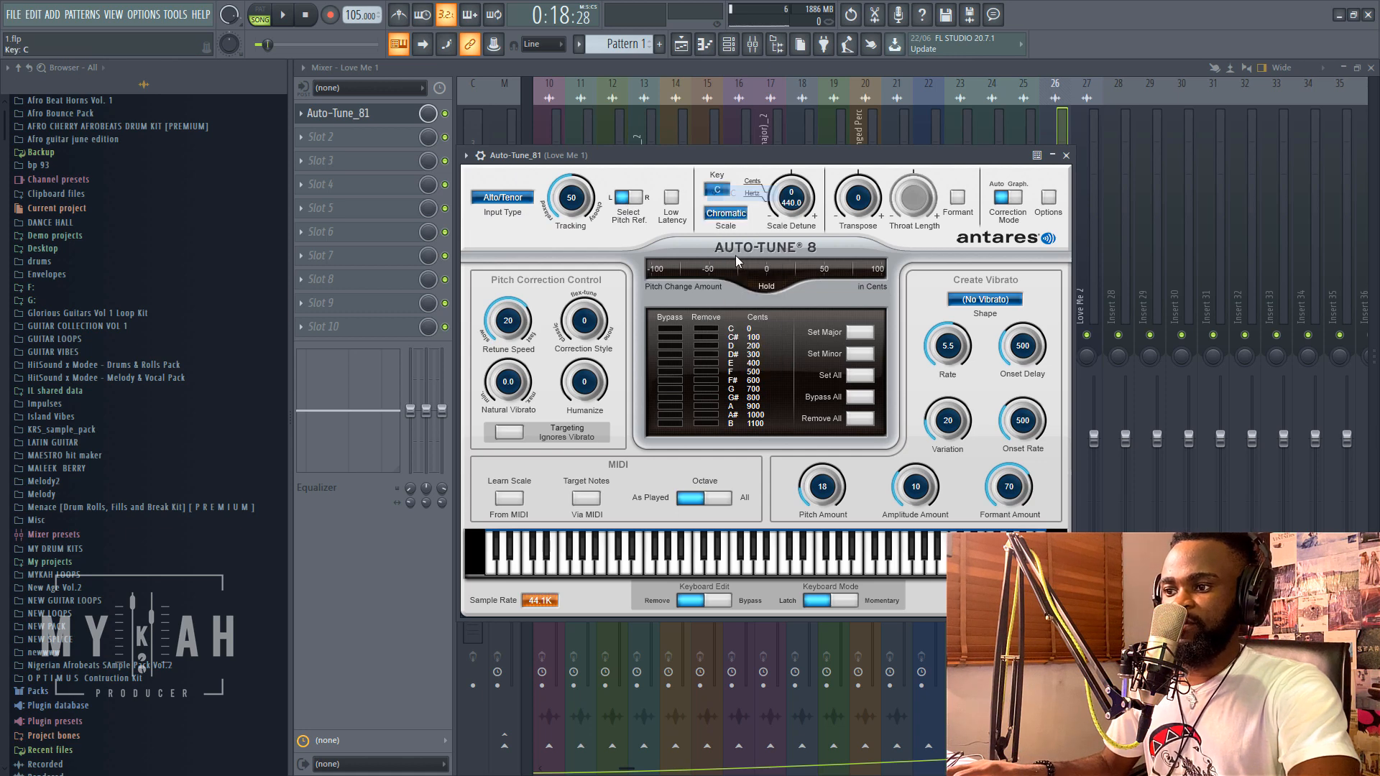
click(716, 195)
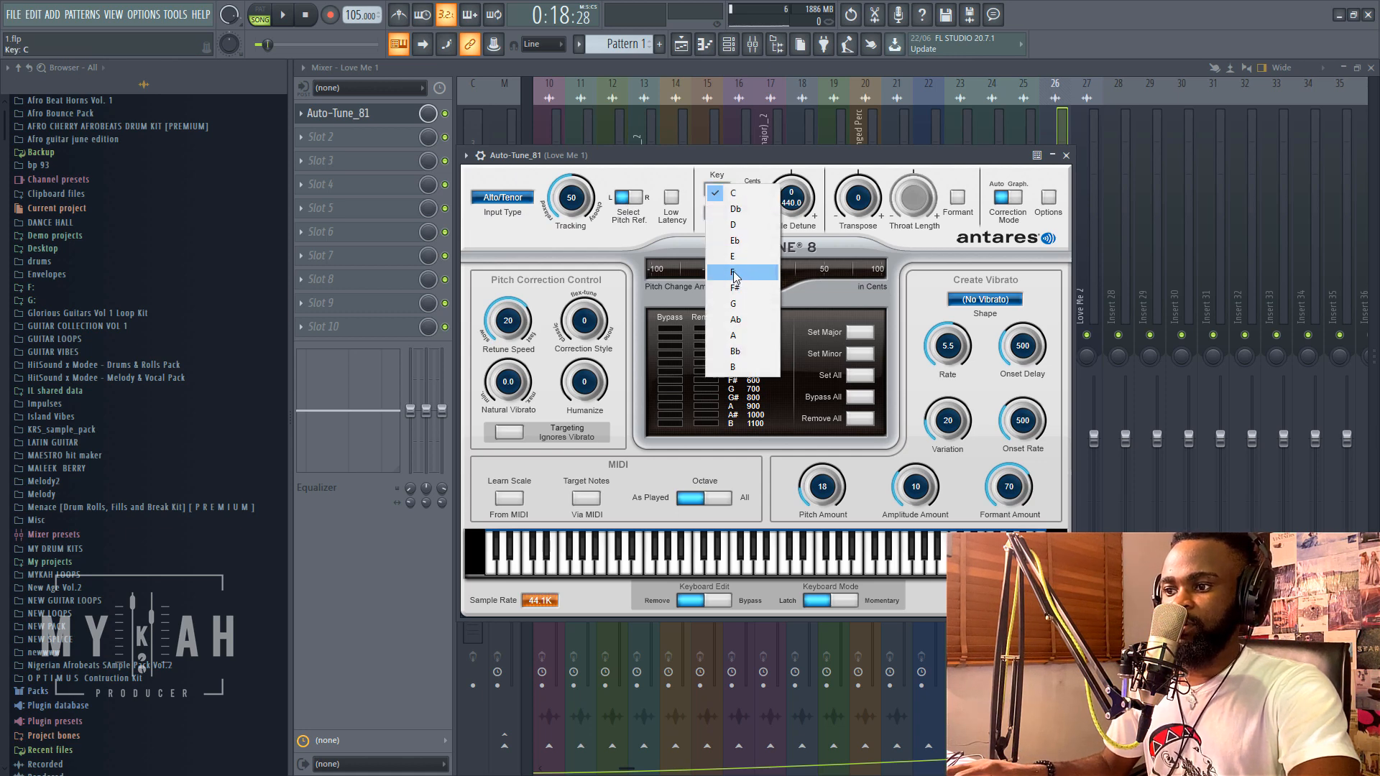
click(735, 273)
click(722, 213)
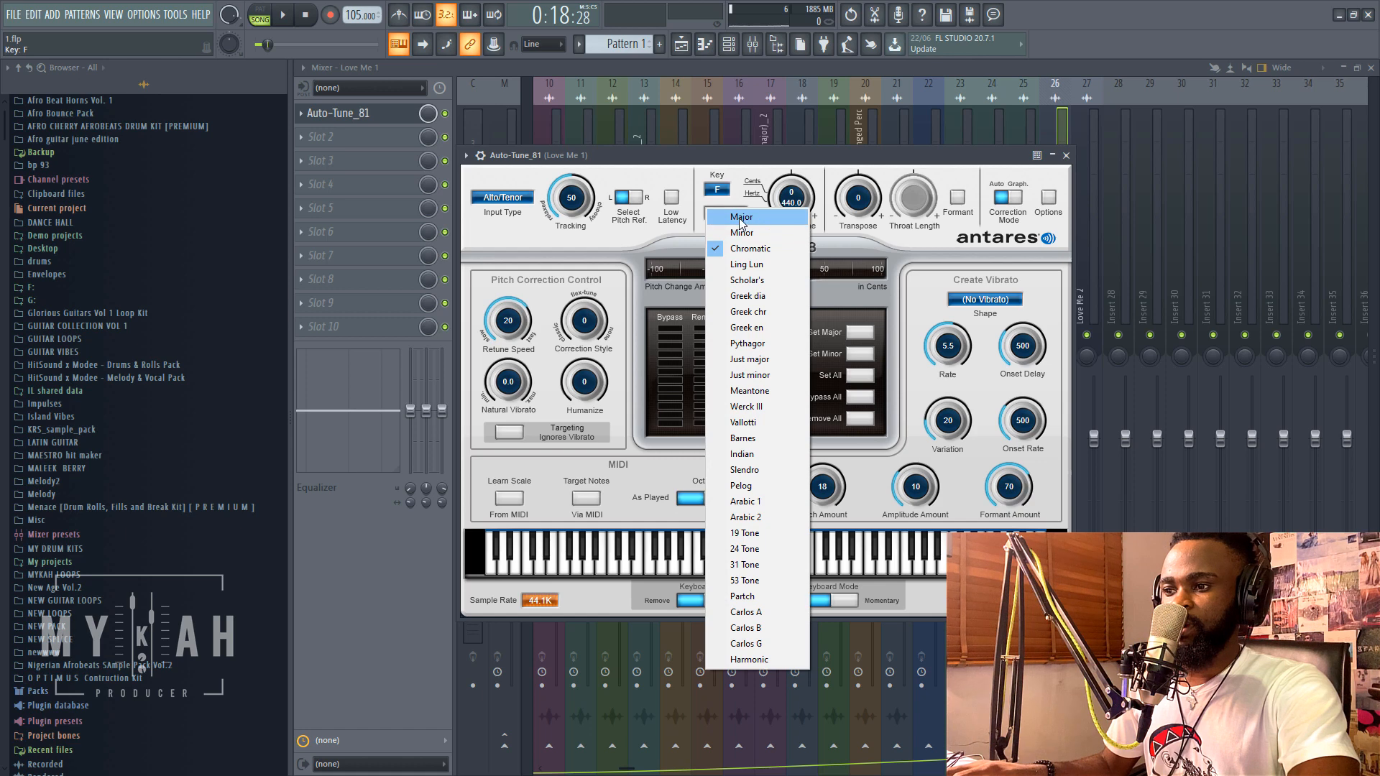
click(741, 219)
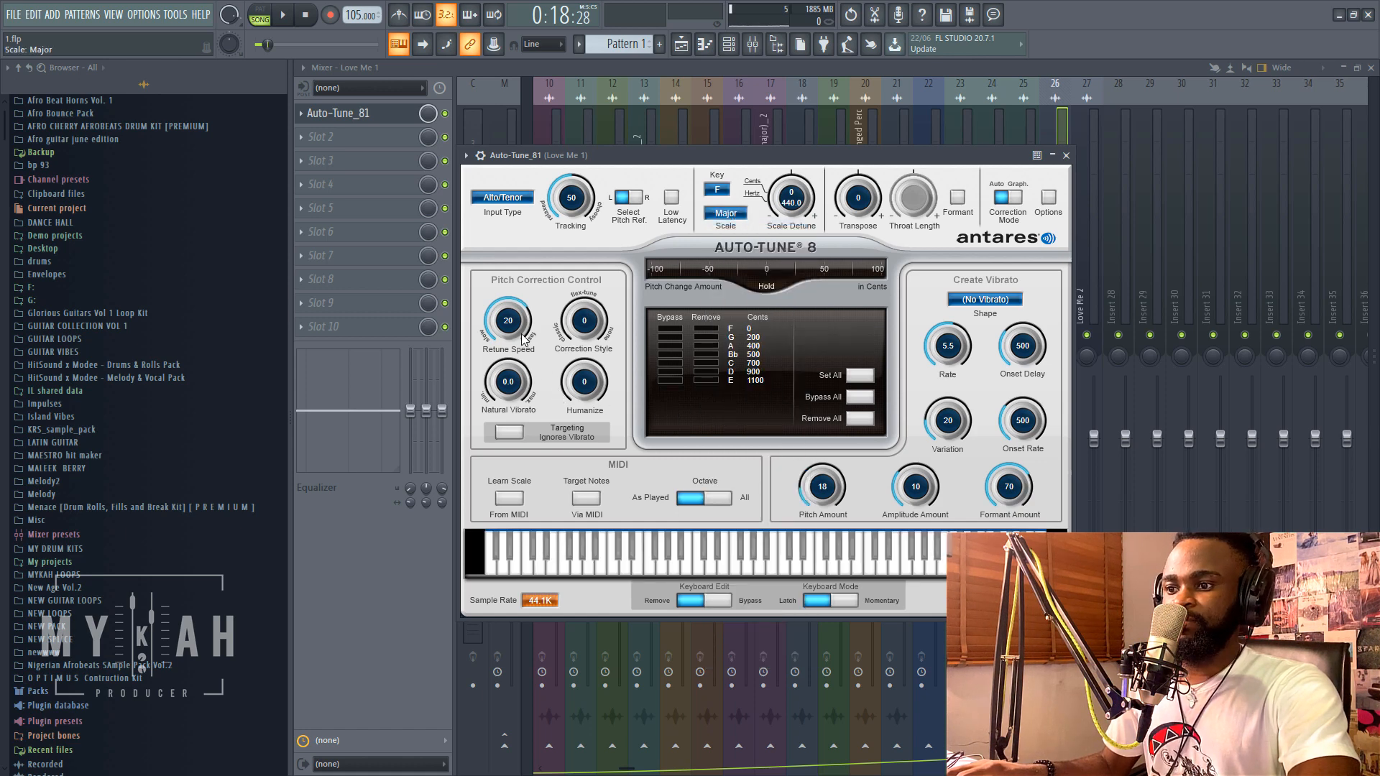
Set Auto-Tune's Retune Speed to 8 and enable Low Latency.
drag(523, 339, 514, 307)
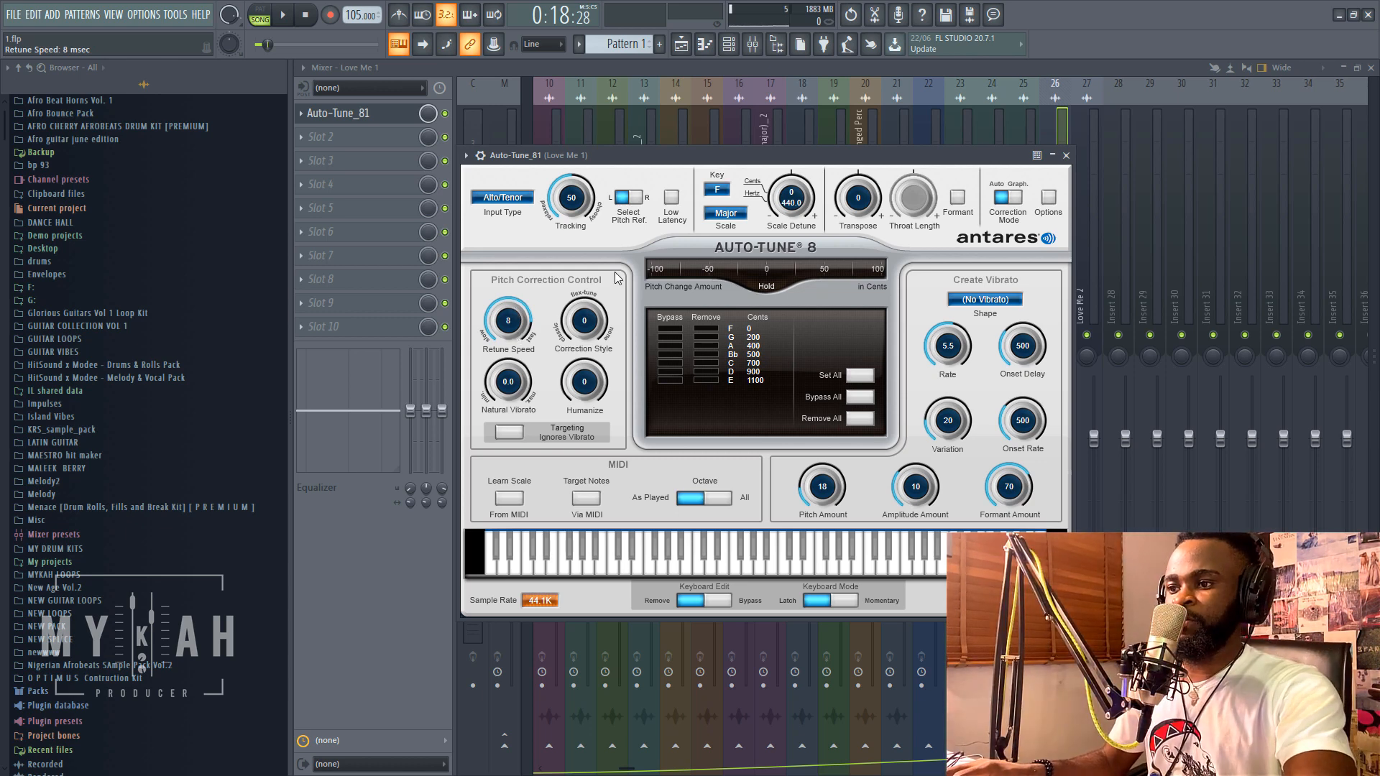
drag(660, 149, 676, 150)
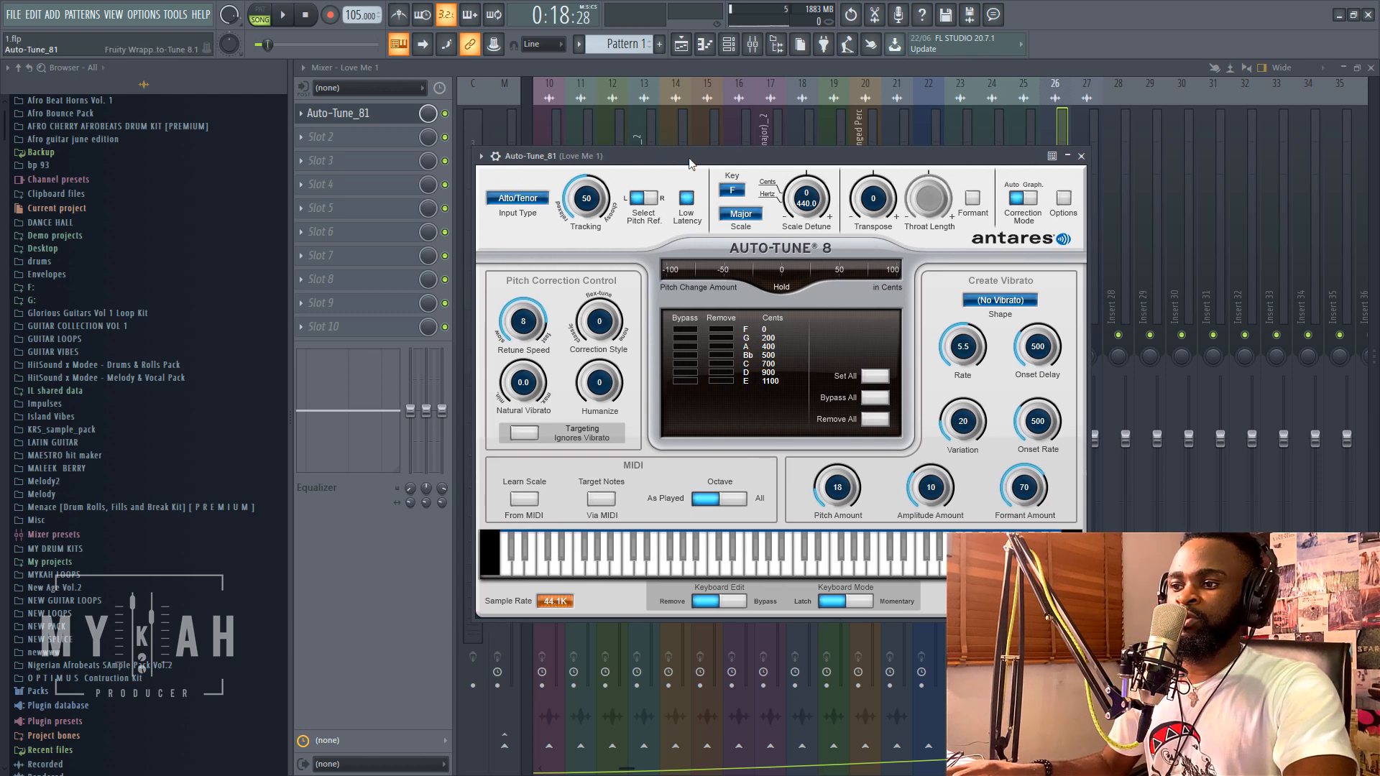
mouse_move(688, 163)
mouse_down()
mouse_move(762, 180)
mouse_move(669, 165)
mouse_move(696, 153)
mouse_up()
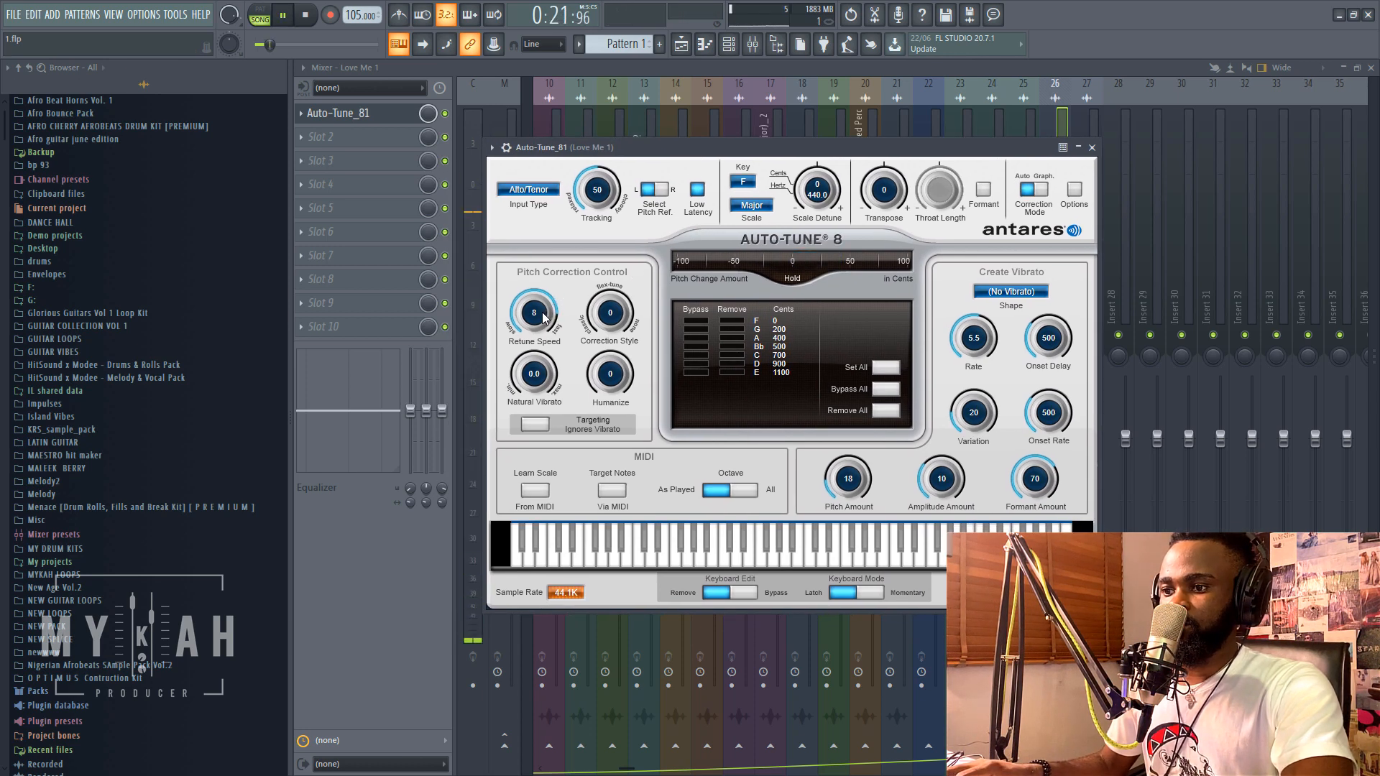
Set Retune Speed to 7 and Humanize to 24 in Auto-Tune, and play the tuned vocal.
drag(543, 317, 543, 314)
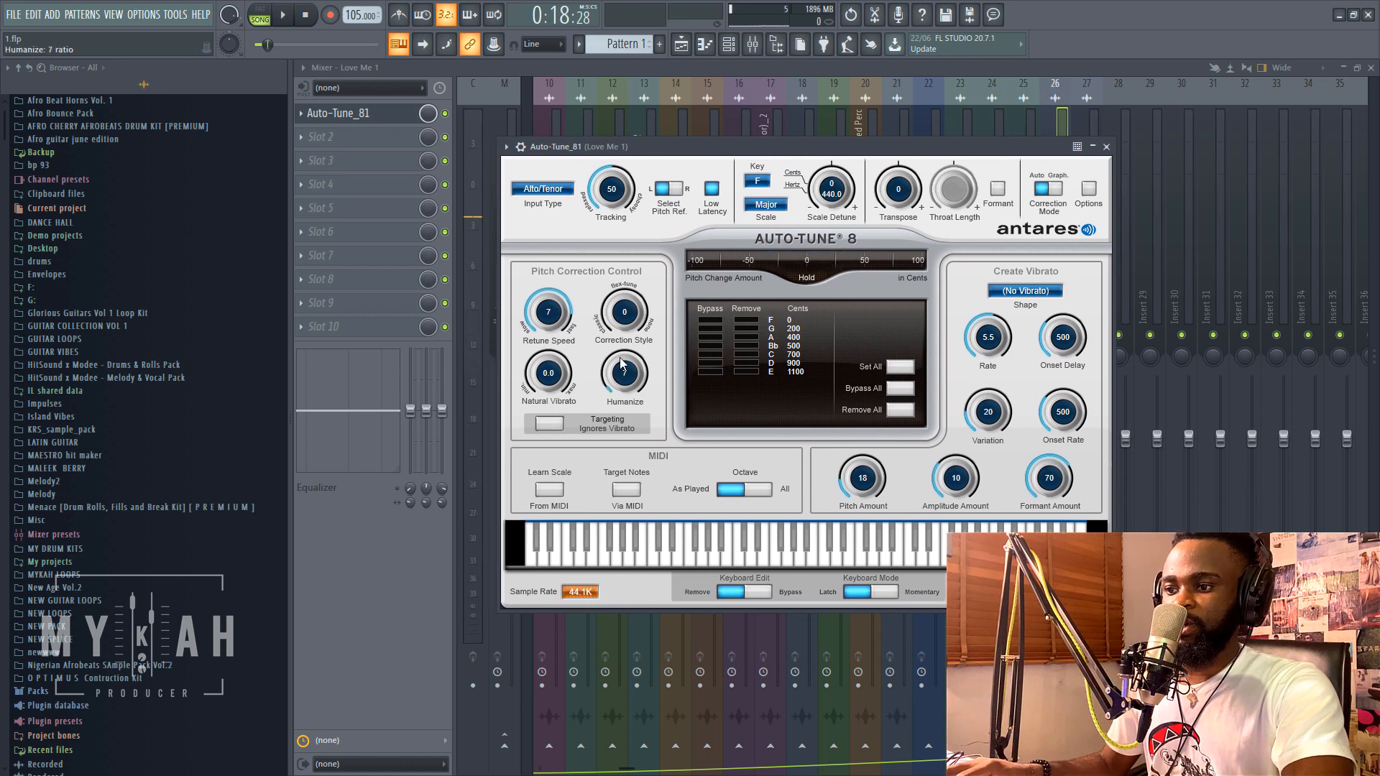
drag(662, 153, 688, 157)
key(space)
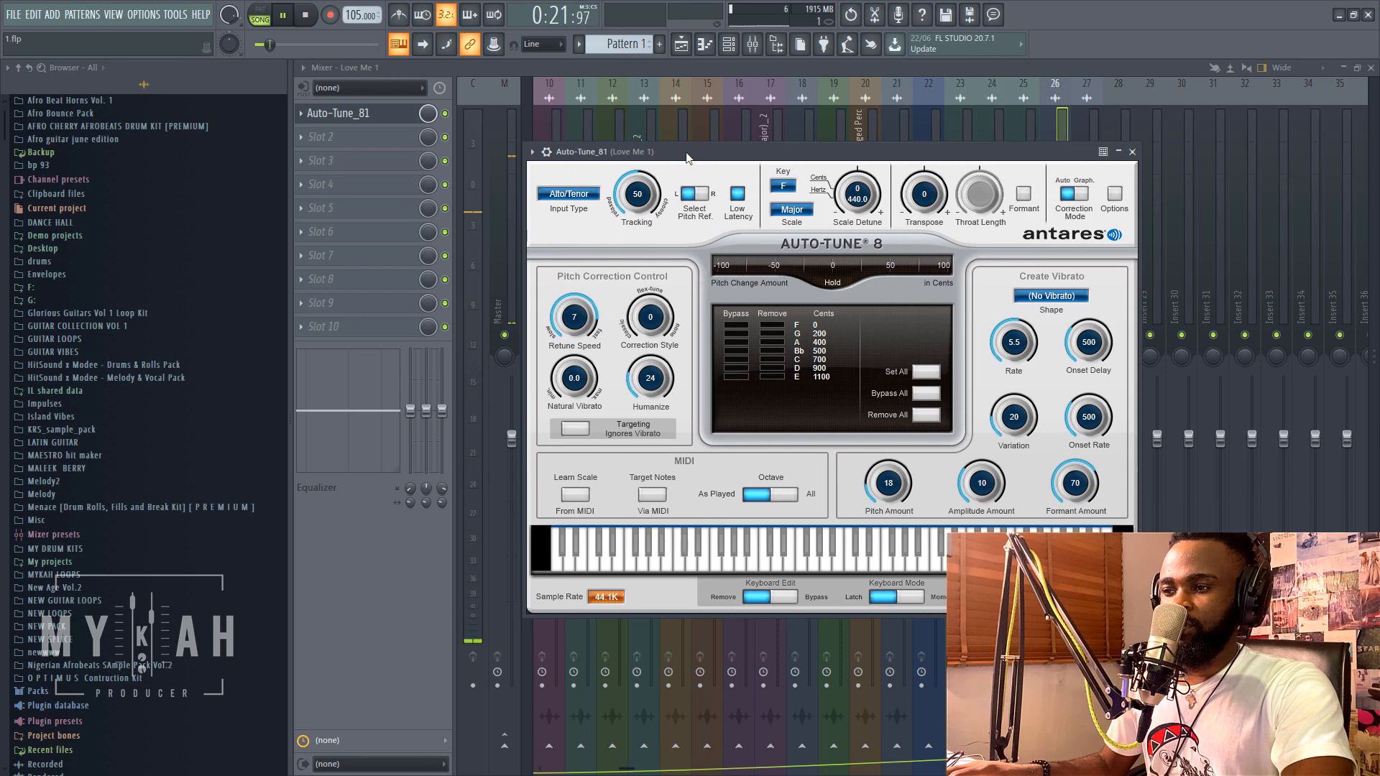
In the playlist, unmute Tracks 9, 14 and 15 alongside Love Me 1 and play them together.
click(681, 45)
key(space)
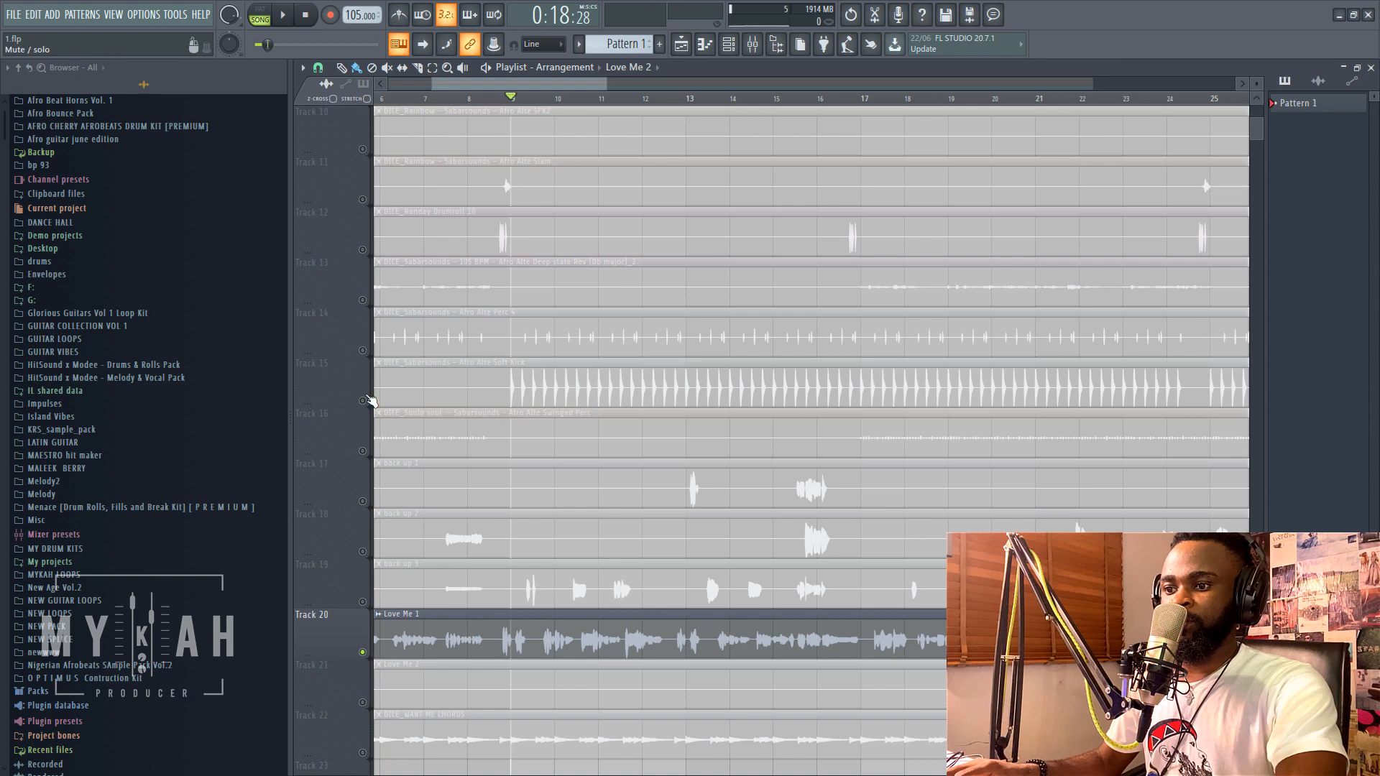
scroll(368, 358, up, 3)
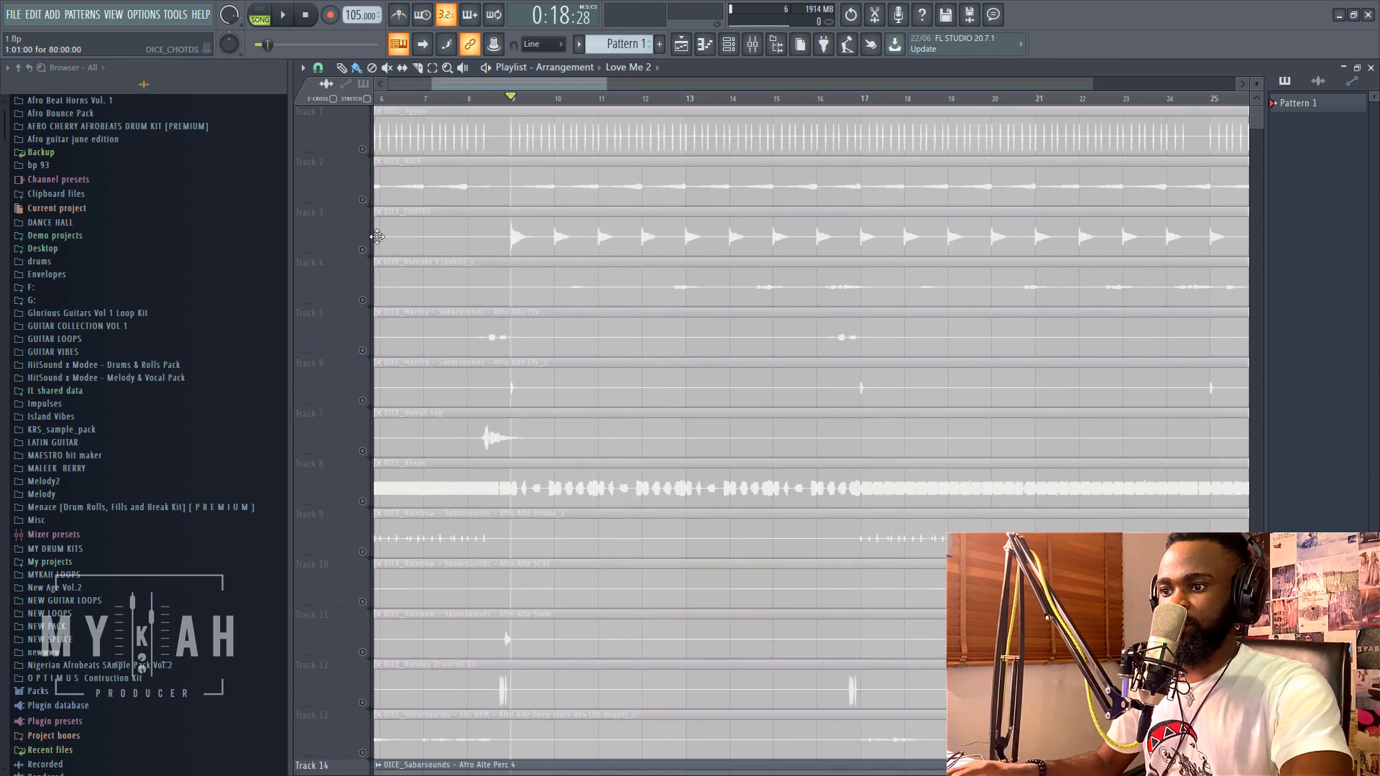
key(space)
scroll(406, 387, down, 3)
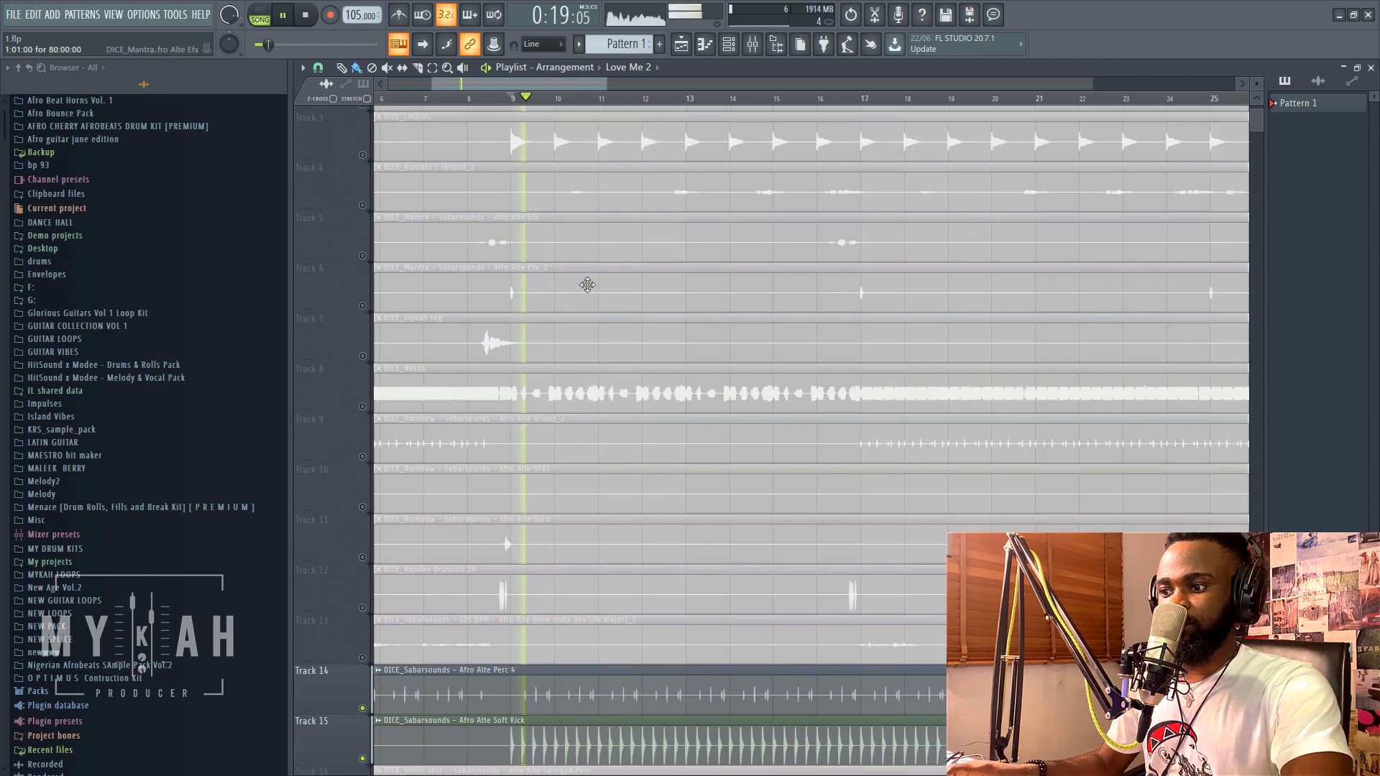
click(406, 387)
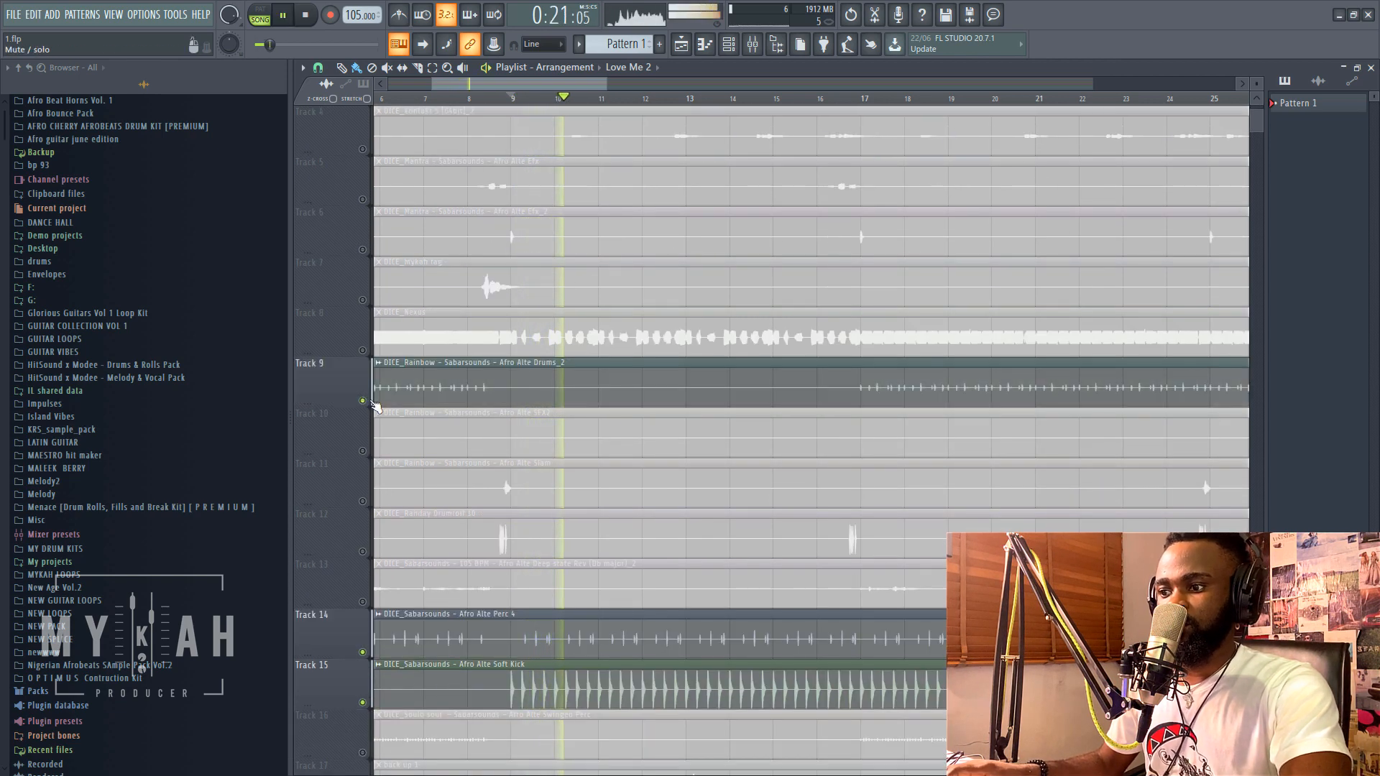
scroll(663, 420, down, 1)
scroll(663, 420, down, 2)
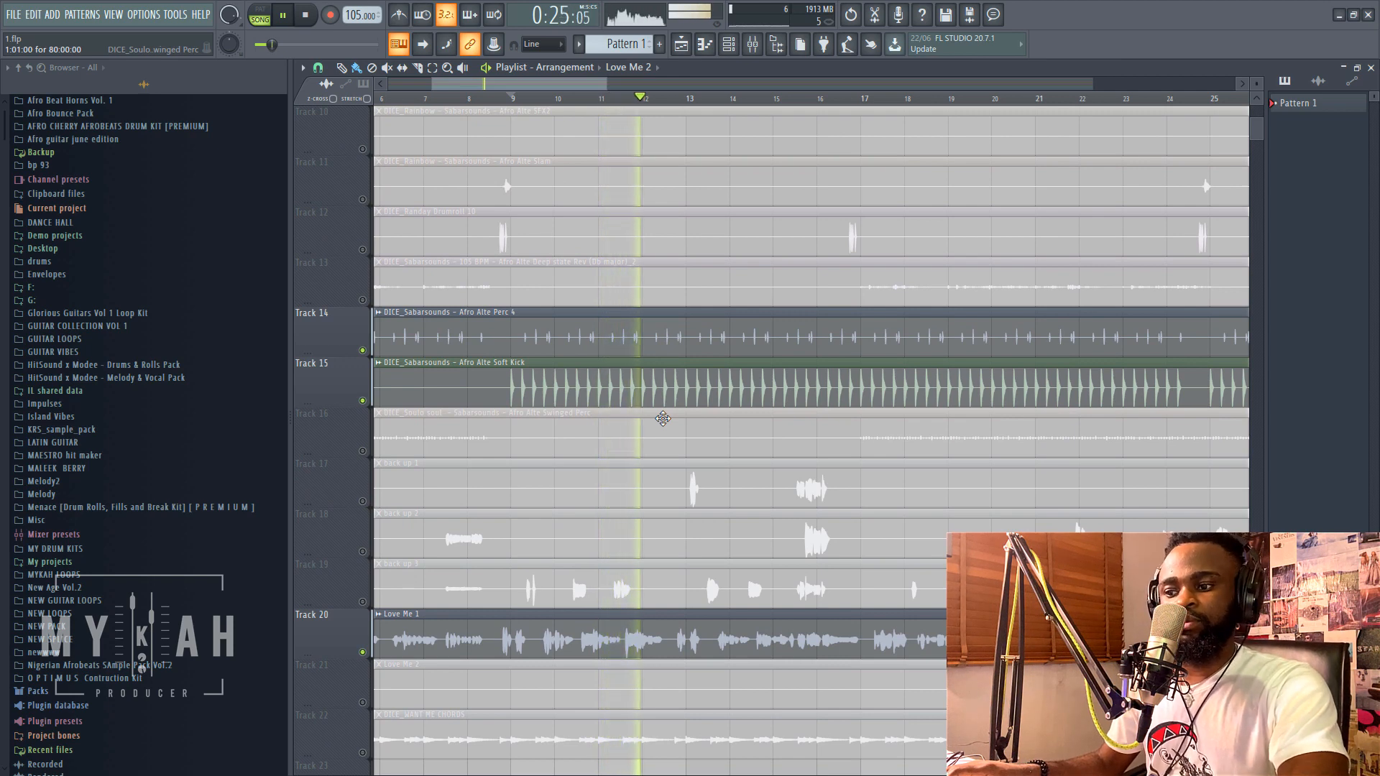
key(space)
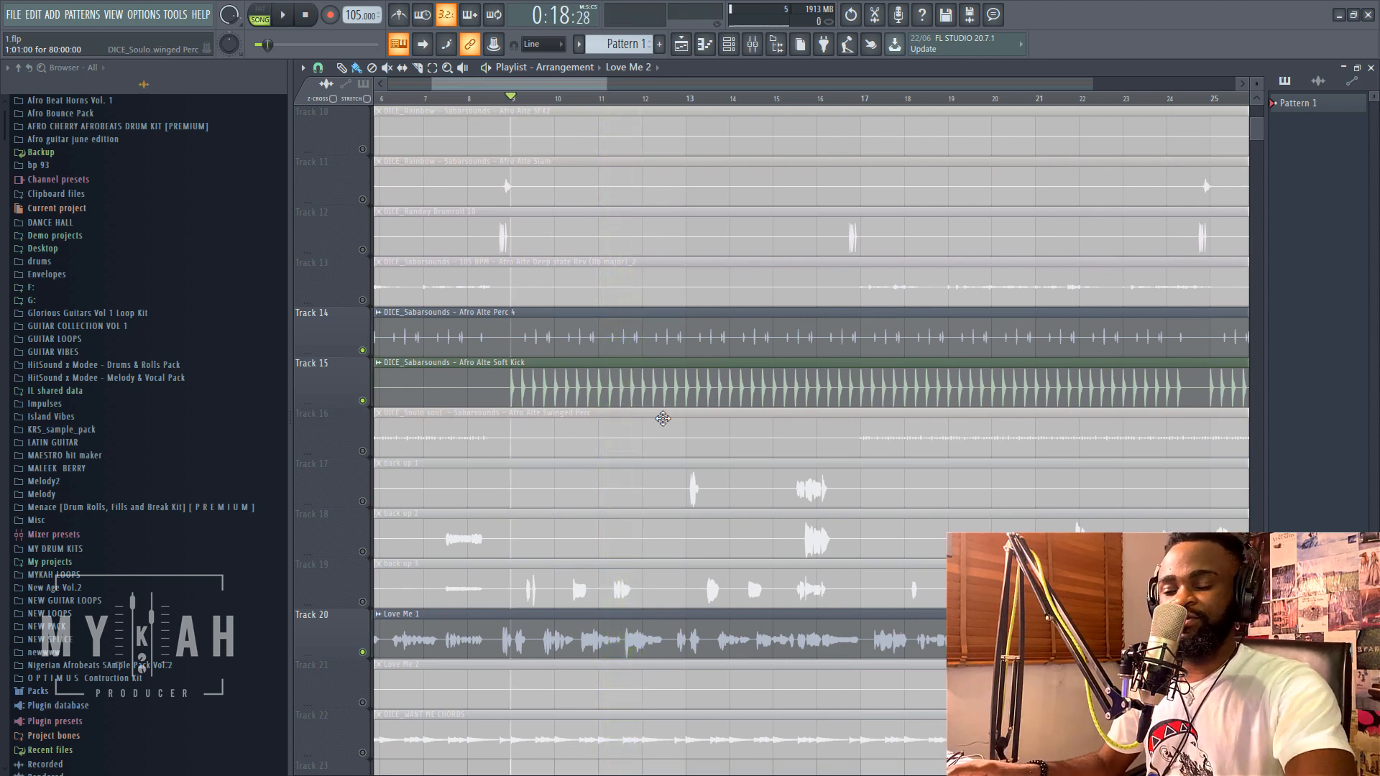
Replay the vocal with the unmuted drum tracks and stop playback.
scroll(731, 362, up, 4)
key(space)
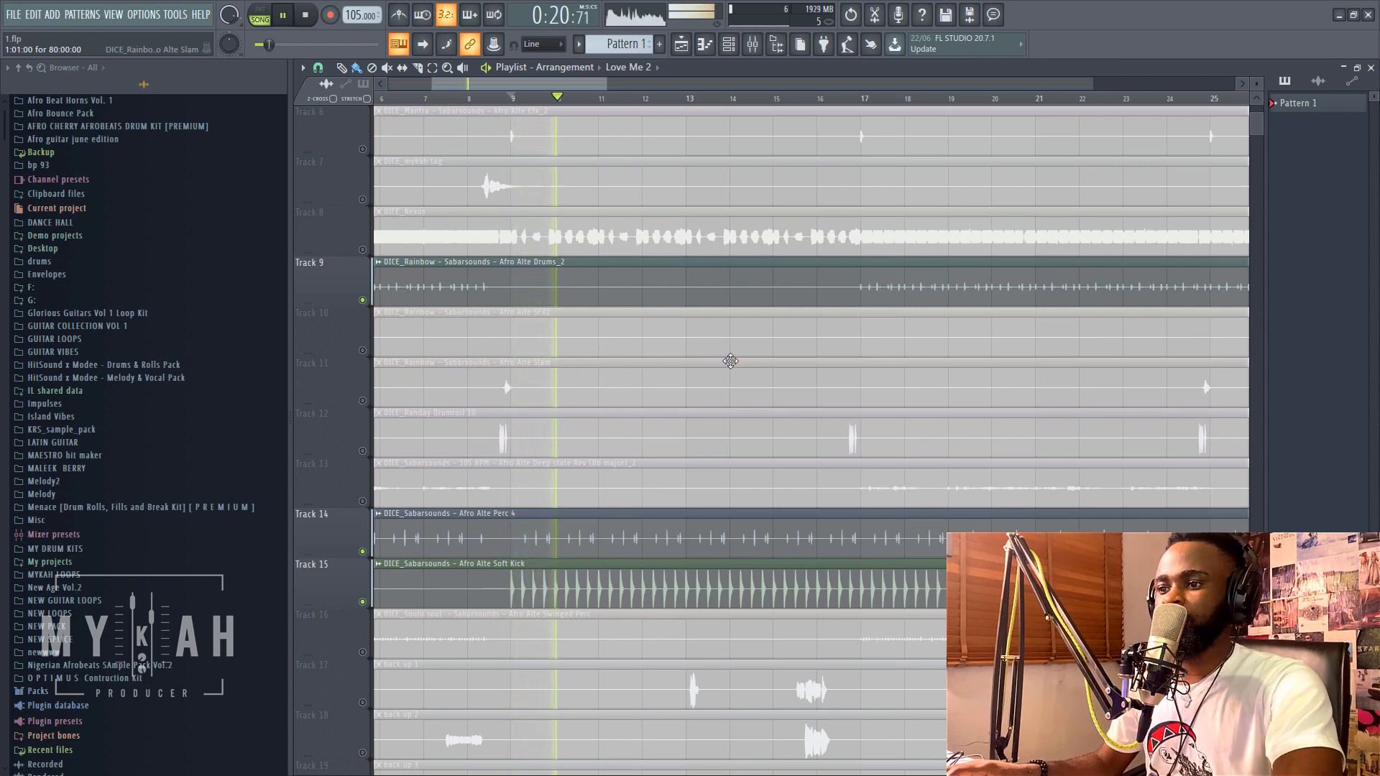
scroll(621, 403, up, 3)
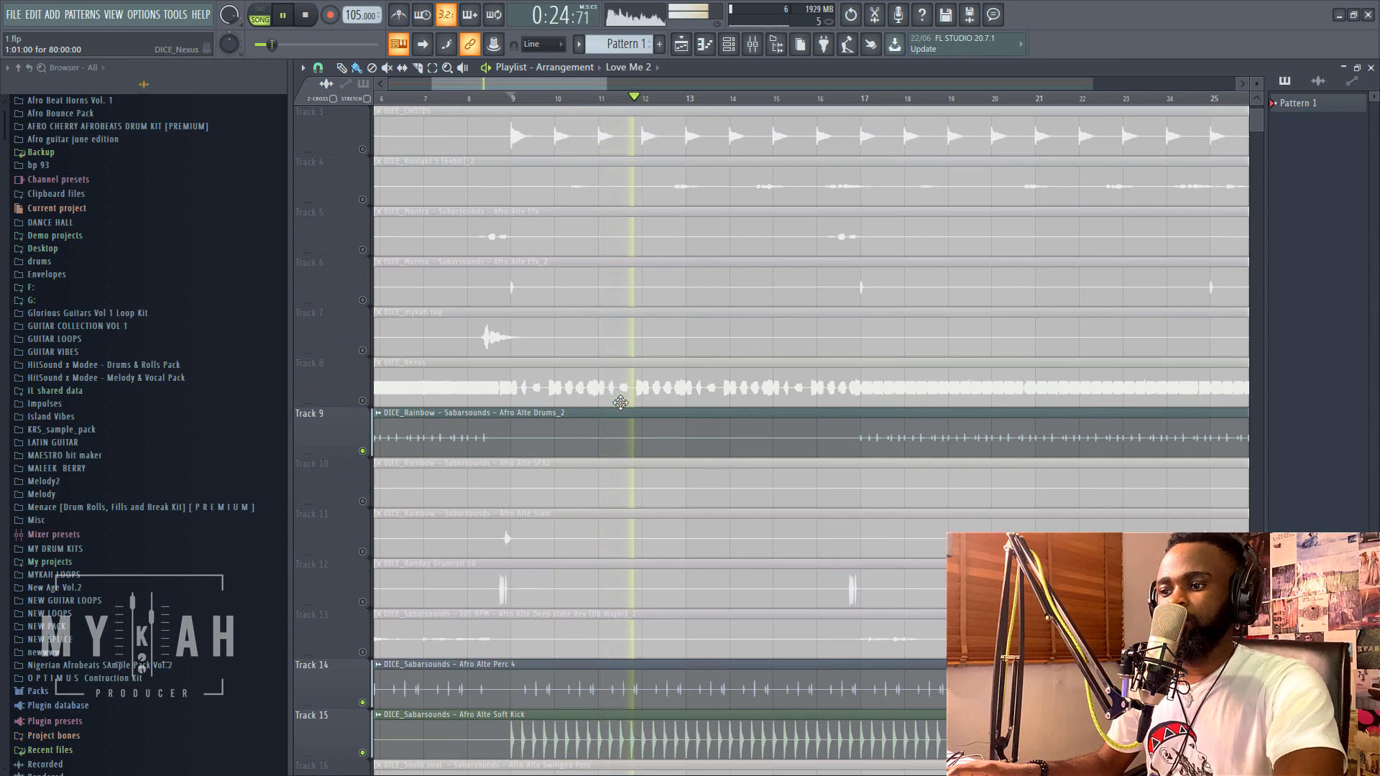
key(space)
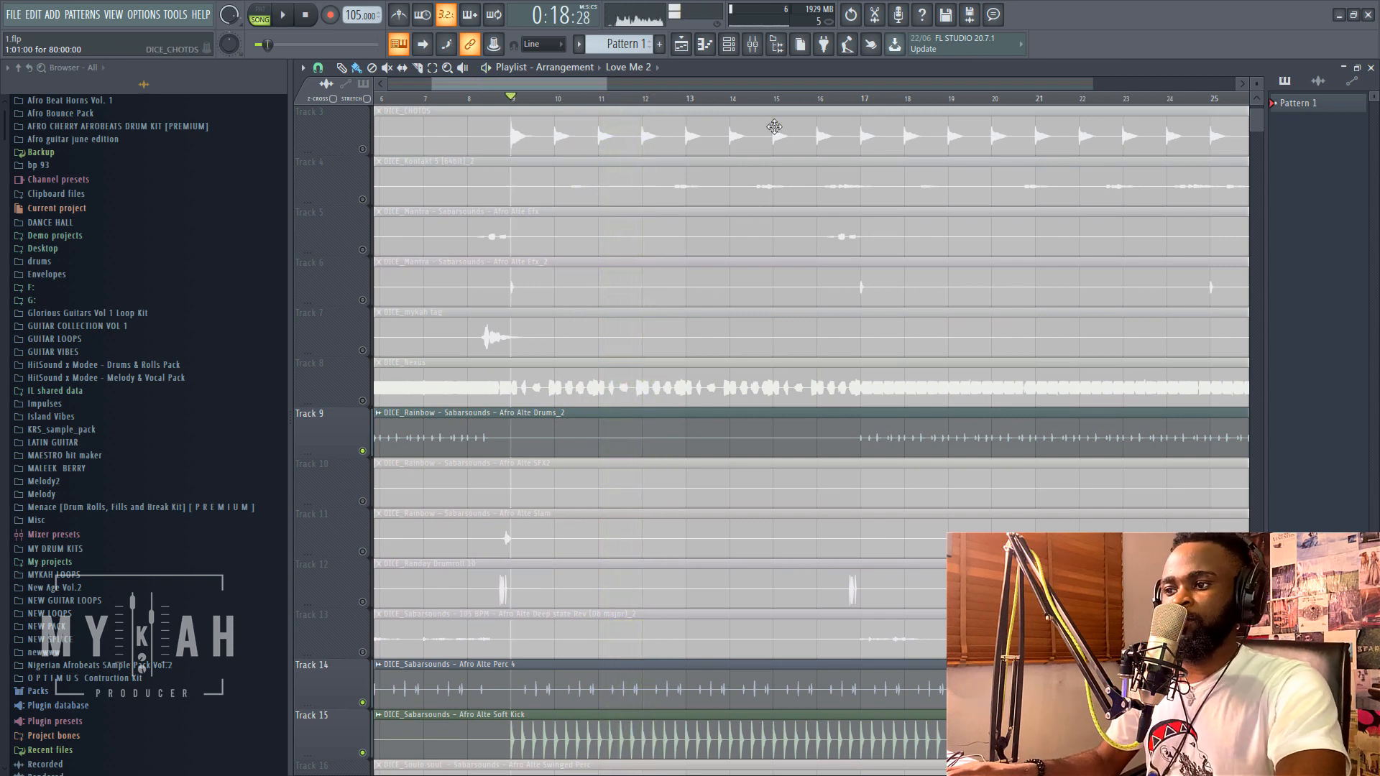
Load FabFilter Pro-Q 2 [64bit] in the second effect slot of the Love Me 1 mixer track.
click(753, 44)
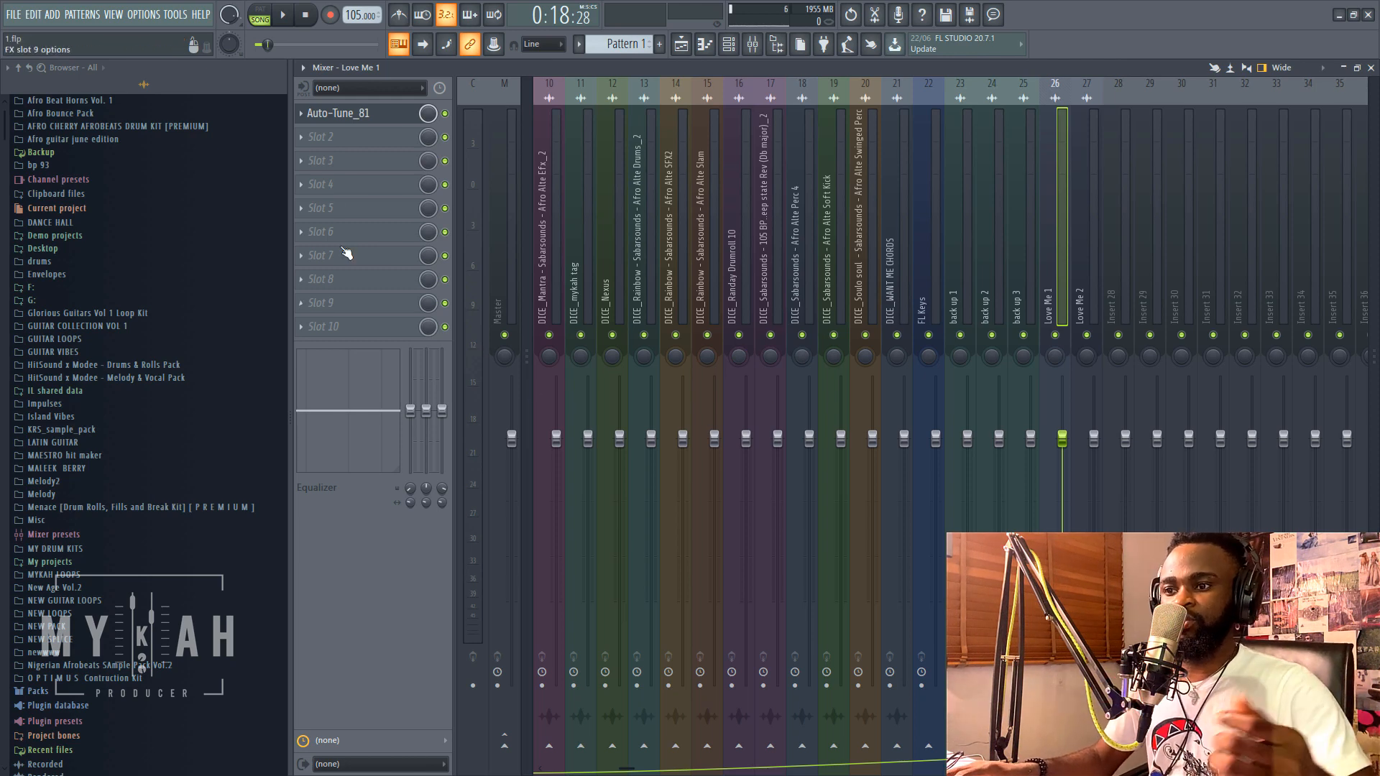
click(342, 141)
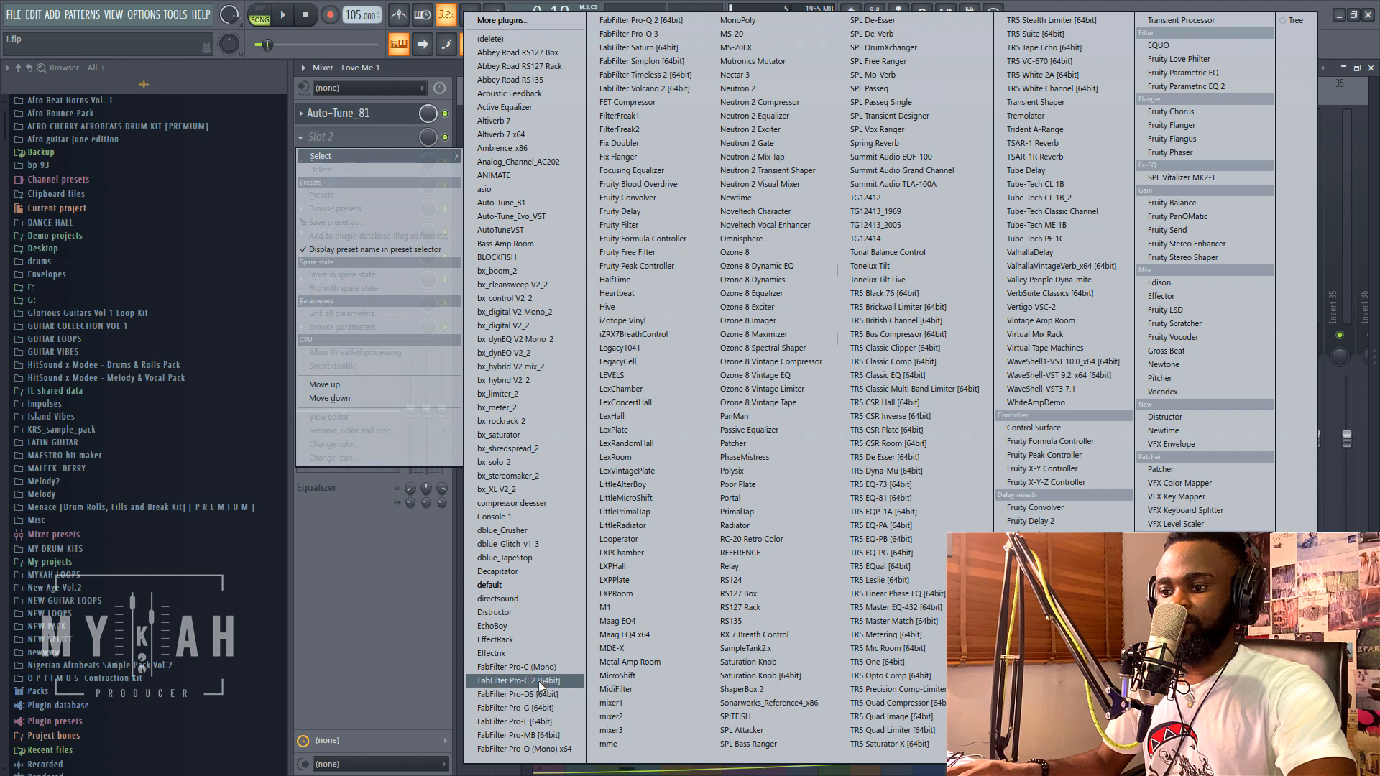
click(672, 22)
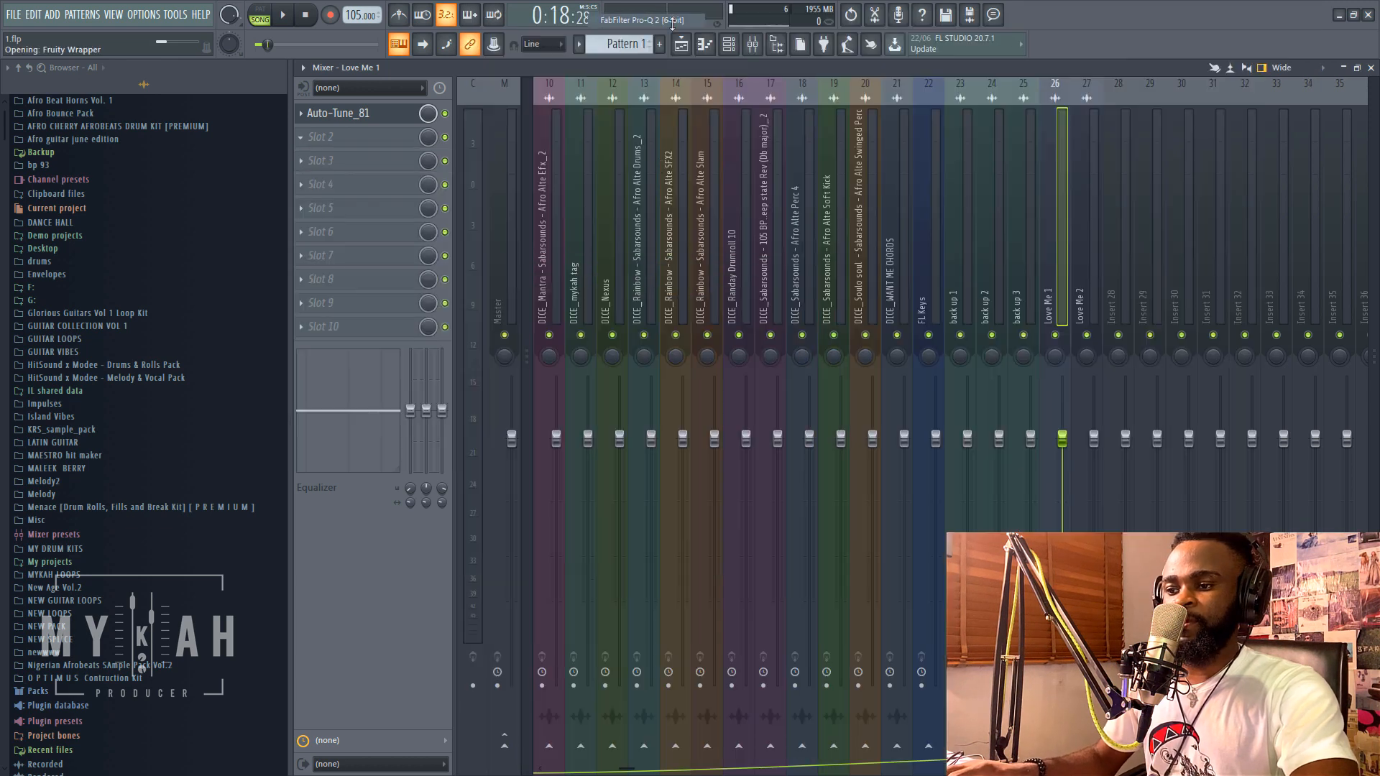
drag(589, 266, 621, 203)
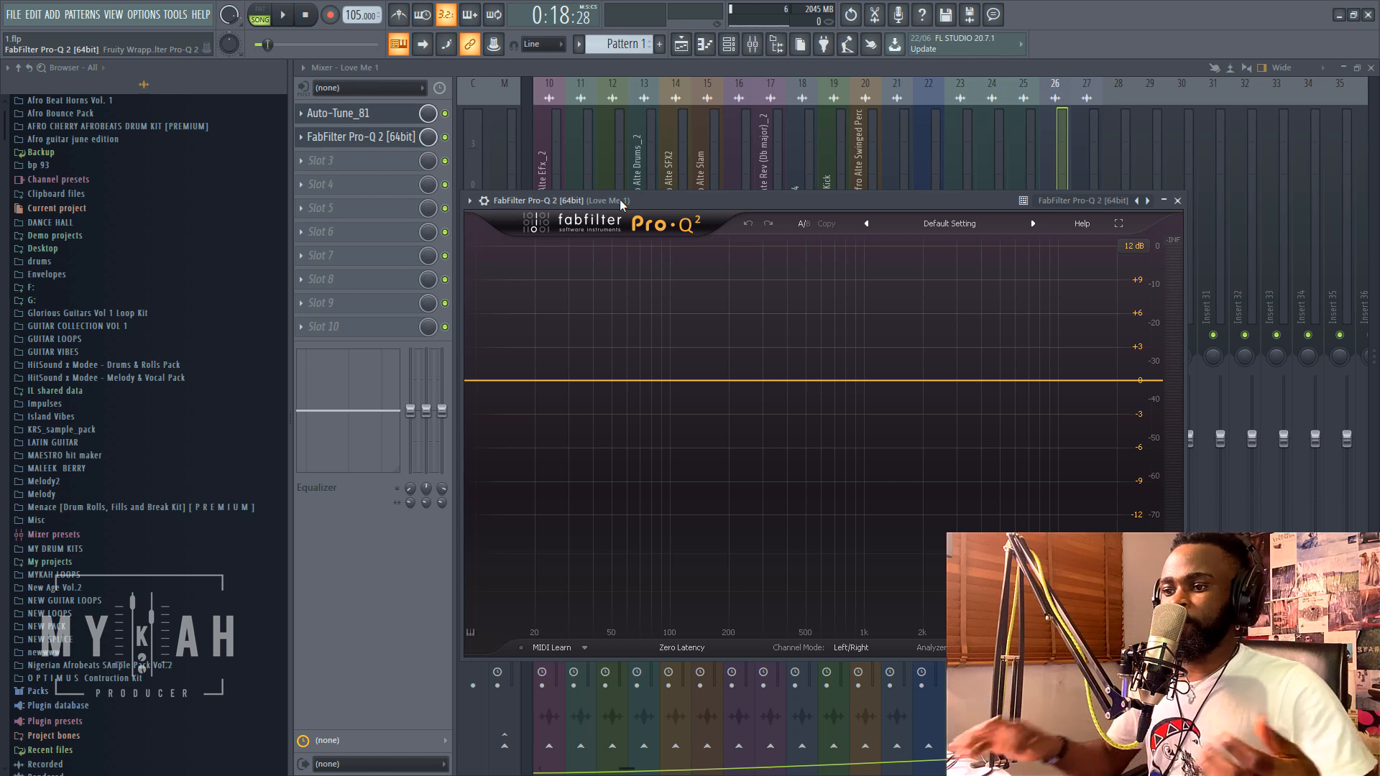
Add a low cut band at 10 Hz in Pro-Q 2 and set its slope to 30 dB/oct.
click(474, 381)
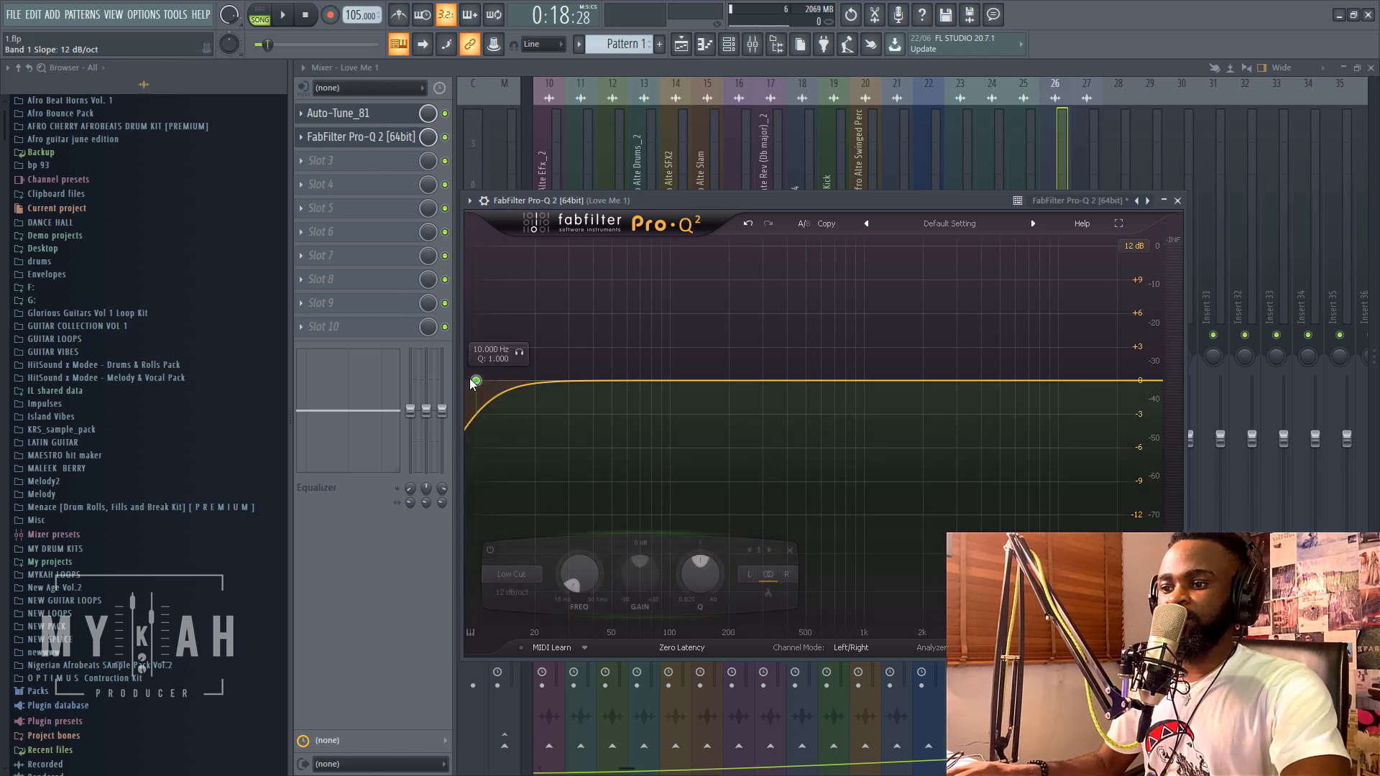
click(512, 592)
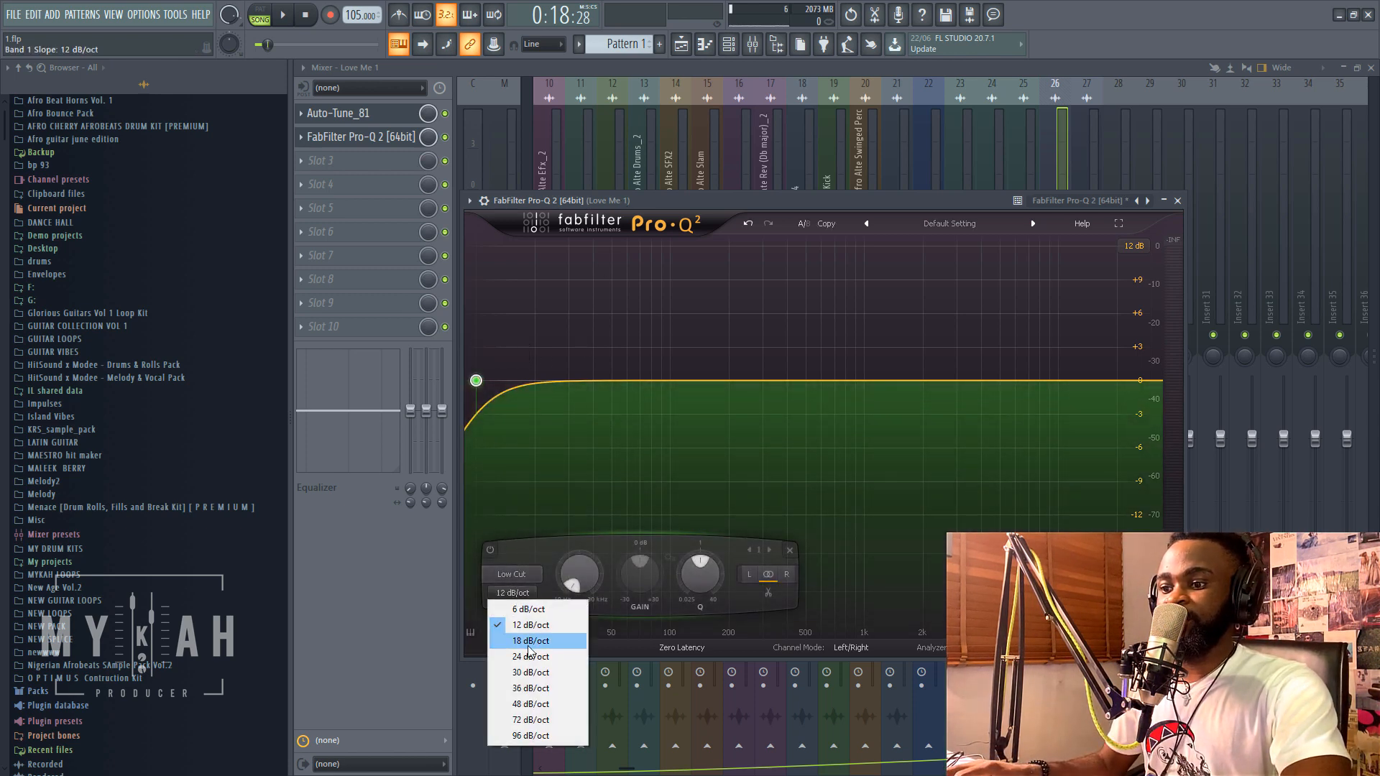
click(539, 673)
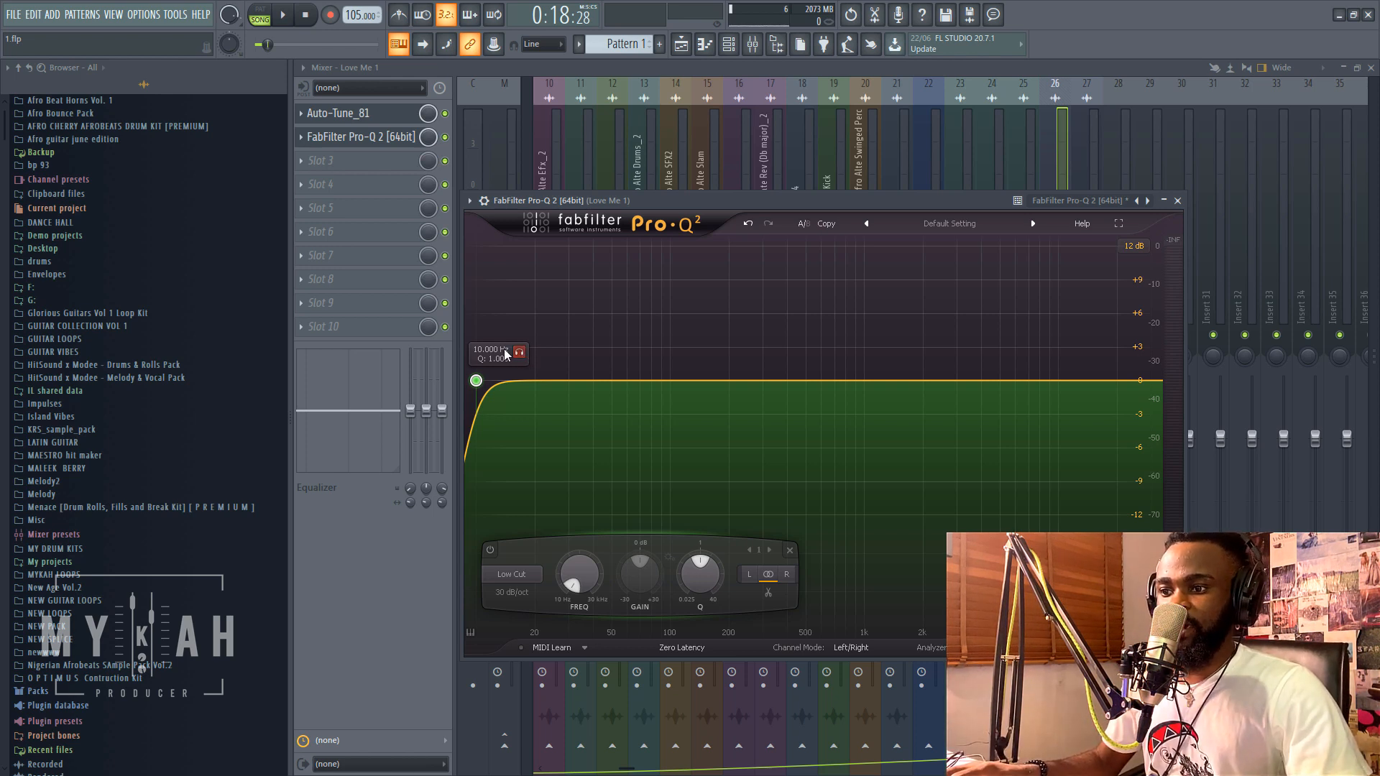
Solo the low cut band during playback, move its frequency to about 93 Hz, and turn the band solo off.
click(521, 353)
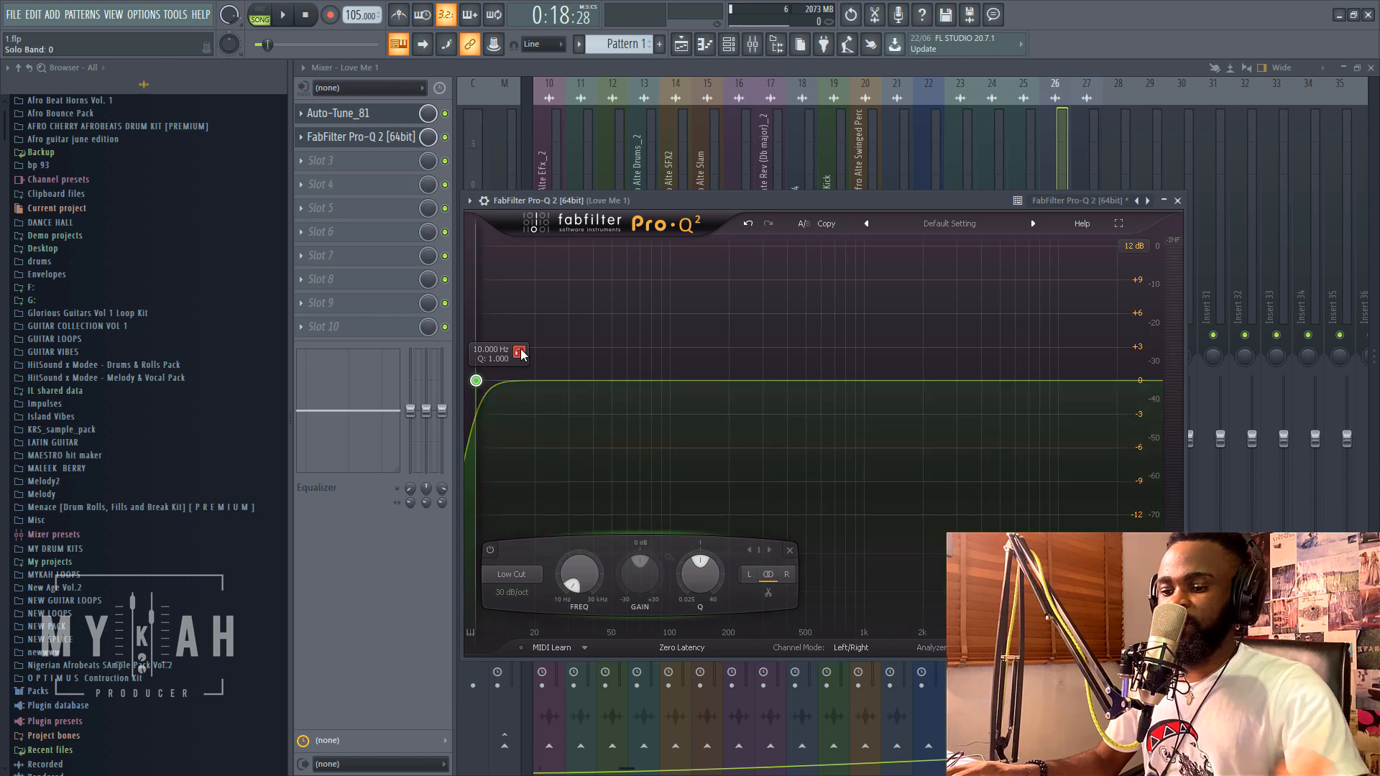
key(space)
drag(476, 380, 726, 378)
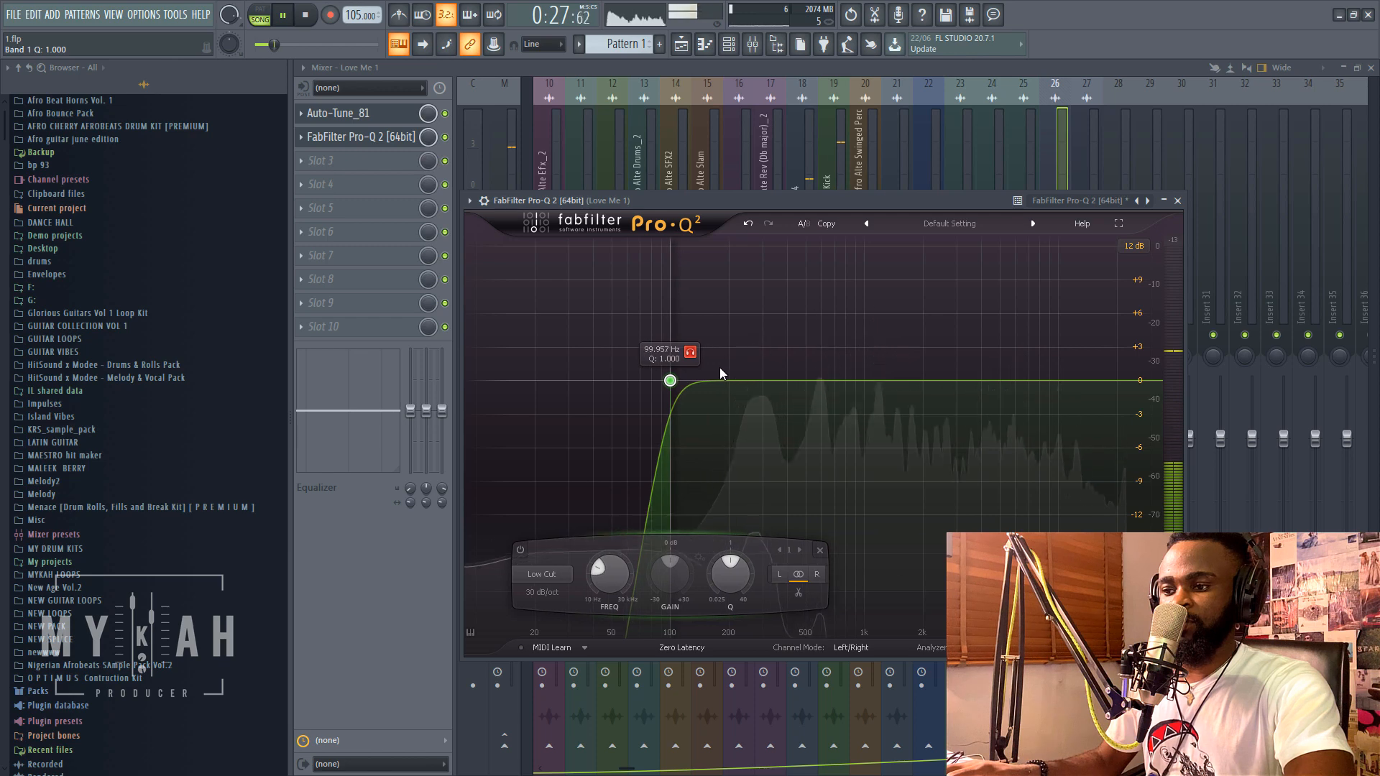
key(space)
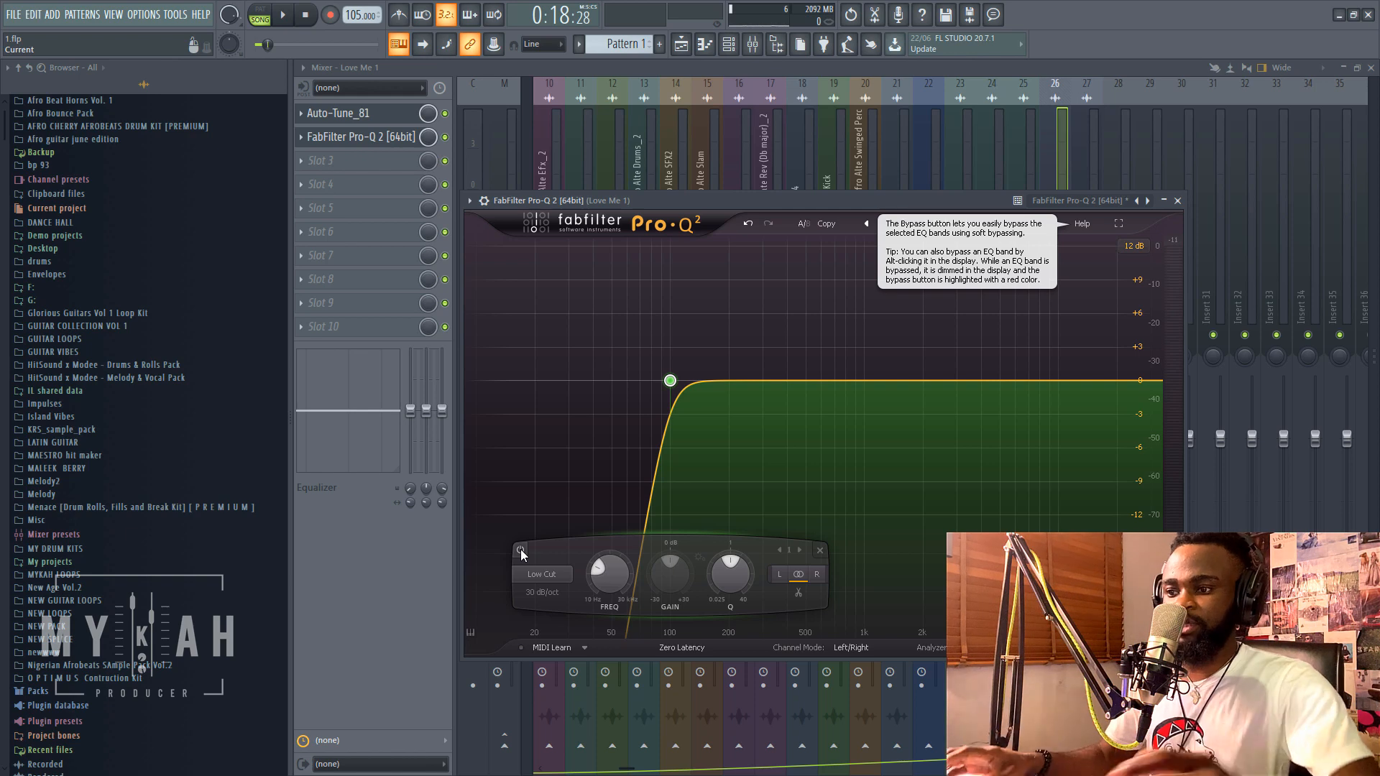
key(space)
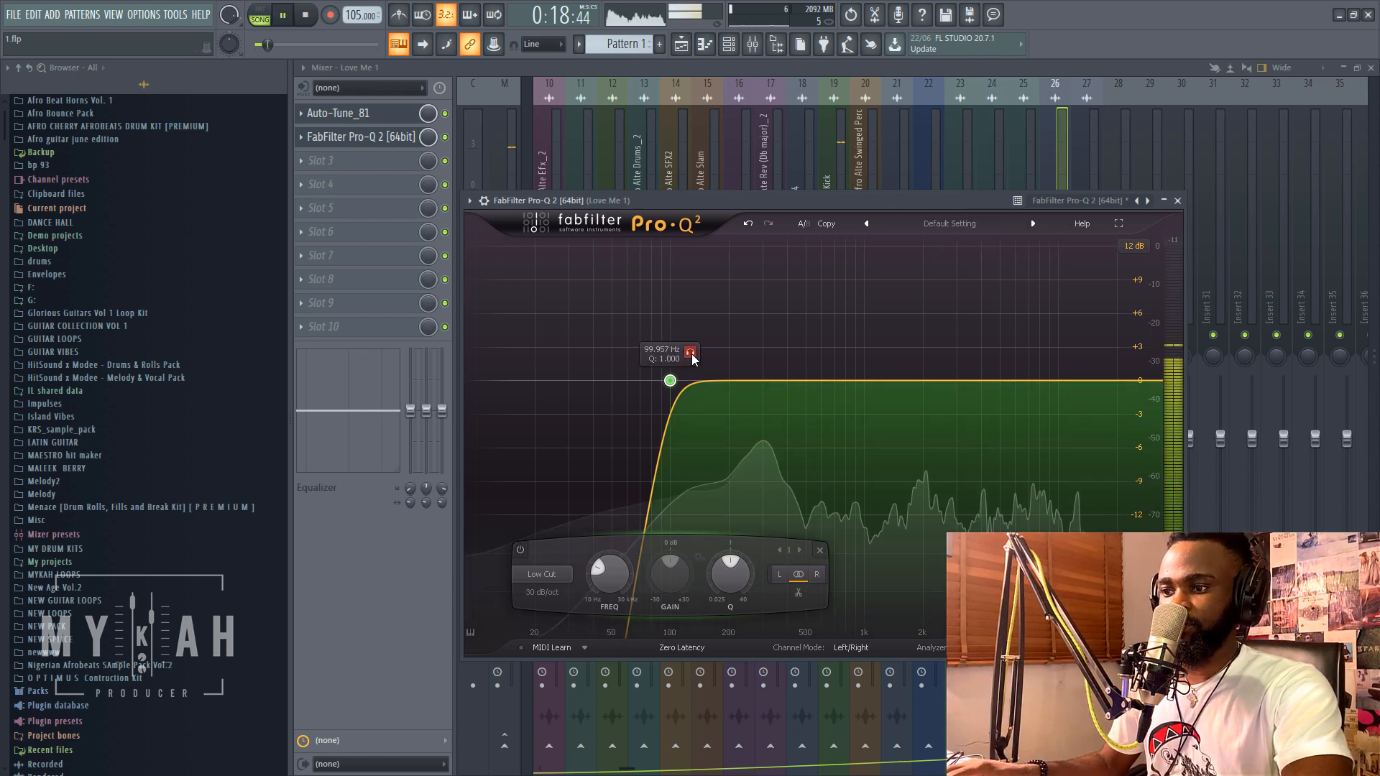
drag(693, 359, 684, 360)
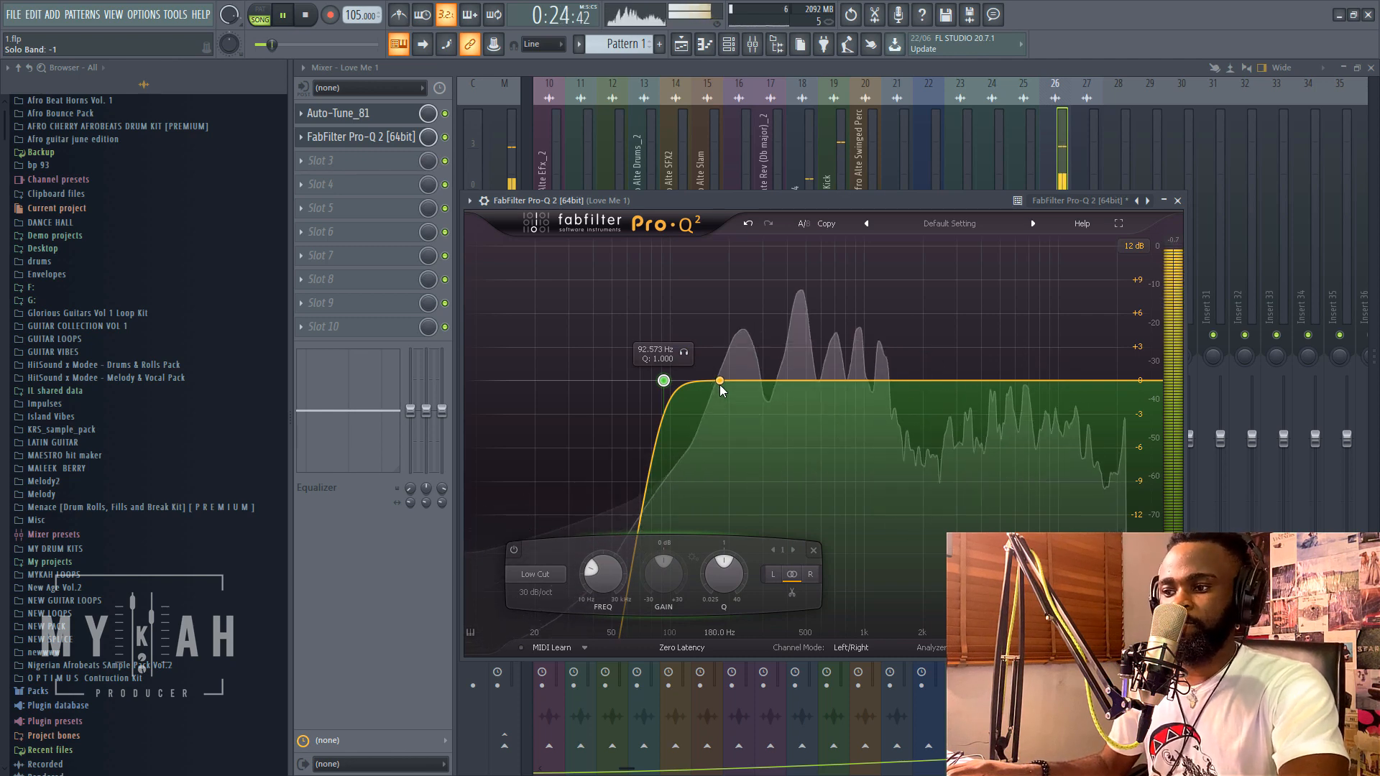
key(space)
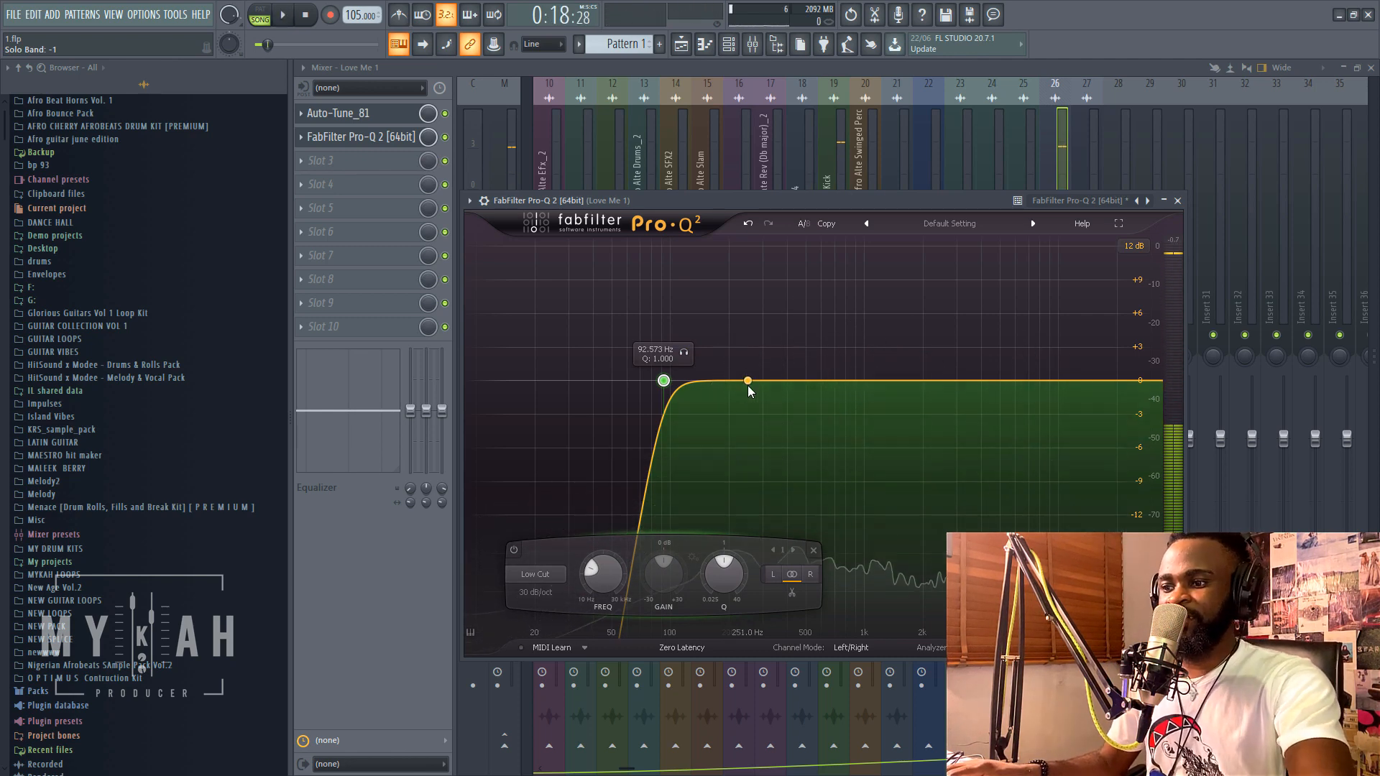
Add a bell cut at about 223 Hz with about -2.95 dB gain and a Q of about 4.65, checking it in playback.
drag(733, 380, 740, 421)
scroll(733, 307, up, 4)
key(space)
key(space)
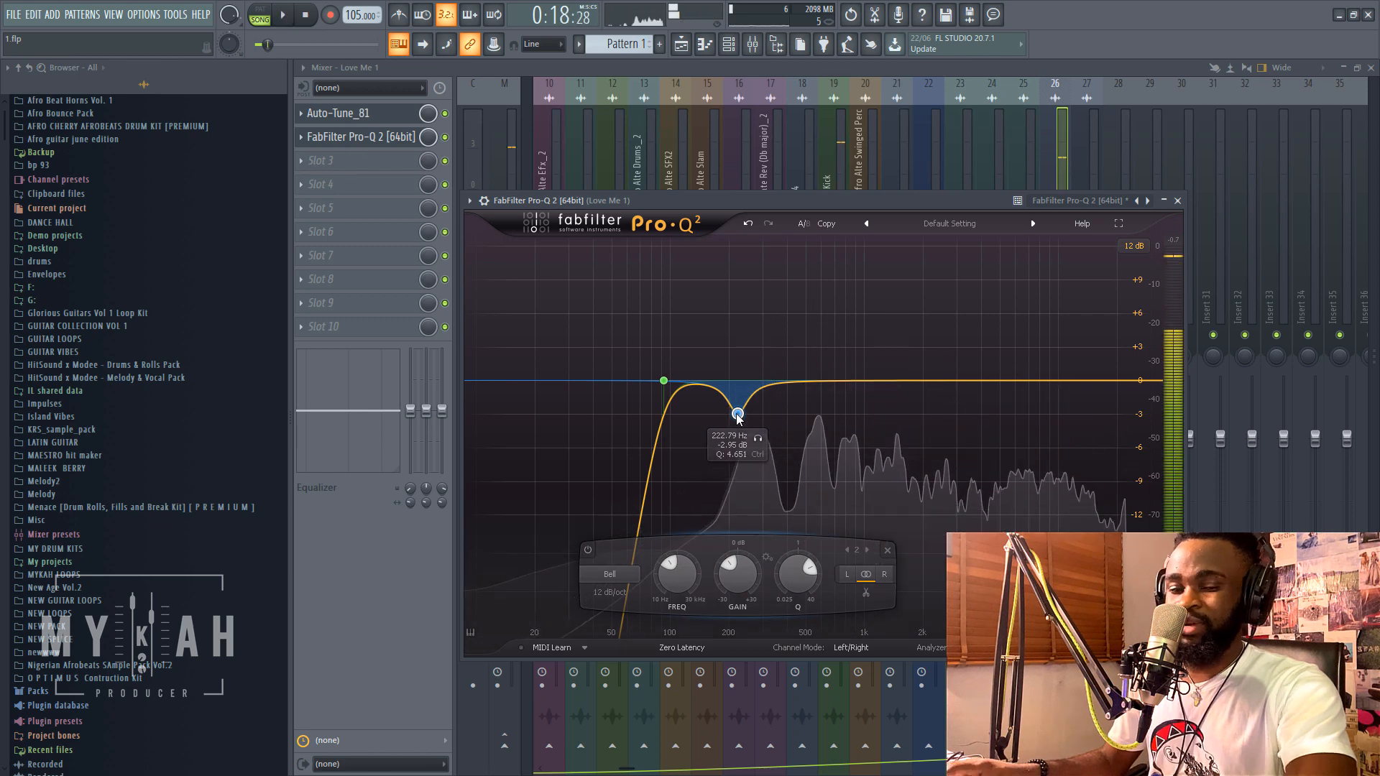
Add a second bell cut at about 437 Hz with about -2.63 dB gain and a Q of about 6.85 while auditioning the vocal.
key(space)
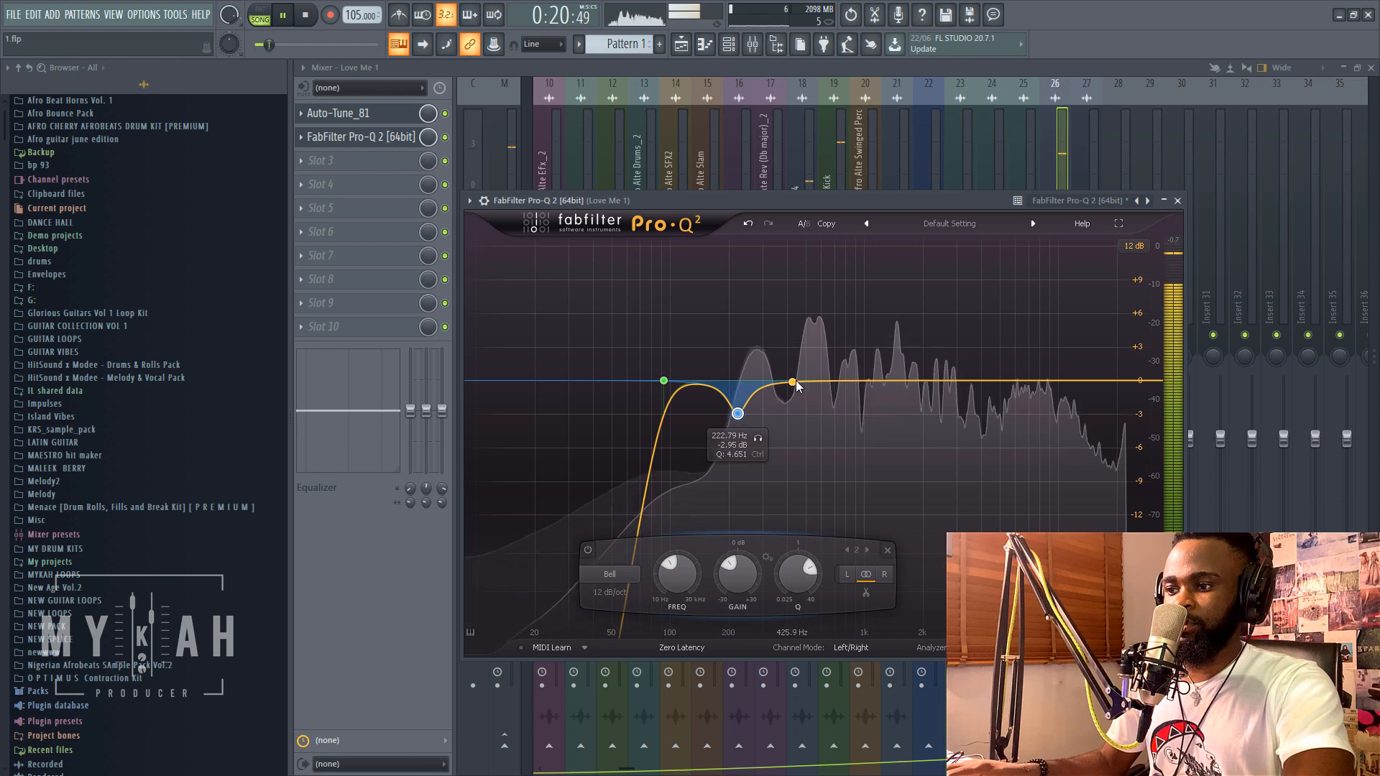
key(space)
mouse_move(798, 383)
mouse_down()
mouse_move(789, 312)
mouse_move(938, 295)
mouse_move(797, 271)
mouse_move(817, 272)
mouse_move(793, 325)
mouse_move(797, 407)
mouse_up()
key(space)
key(space)
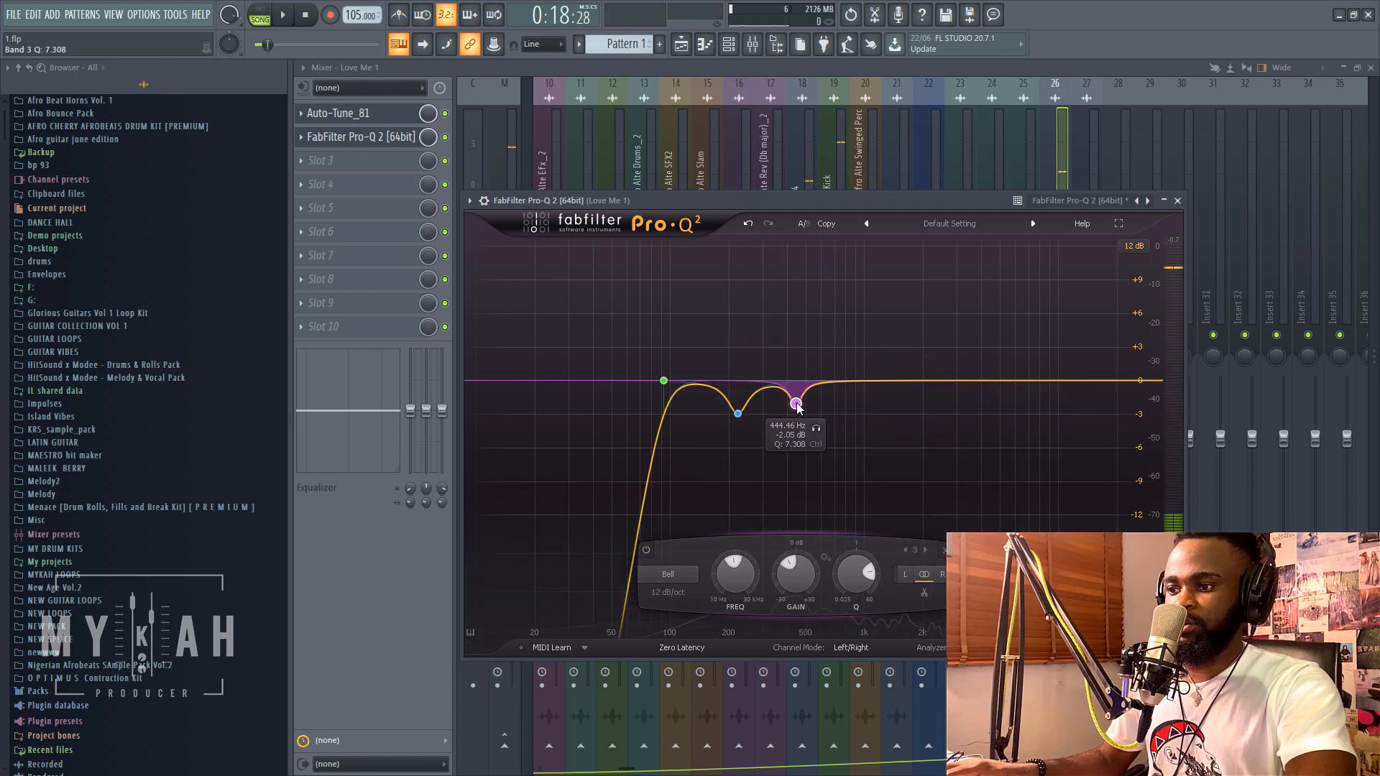
key(space)
scroll(796, 407, up, 1)
scroll(796, 406, down, 7)
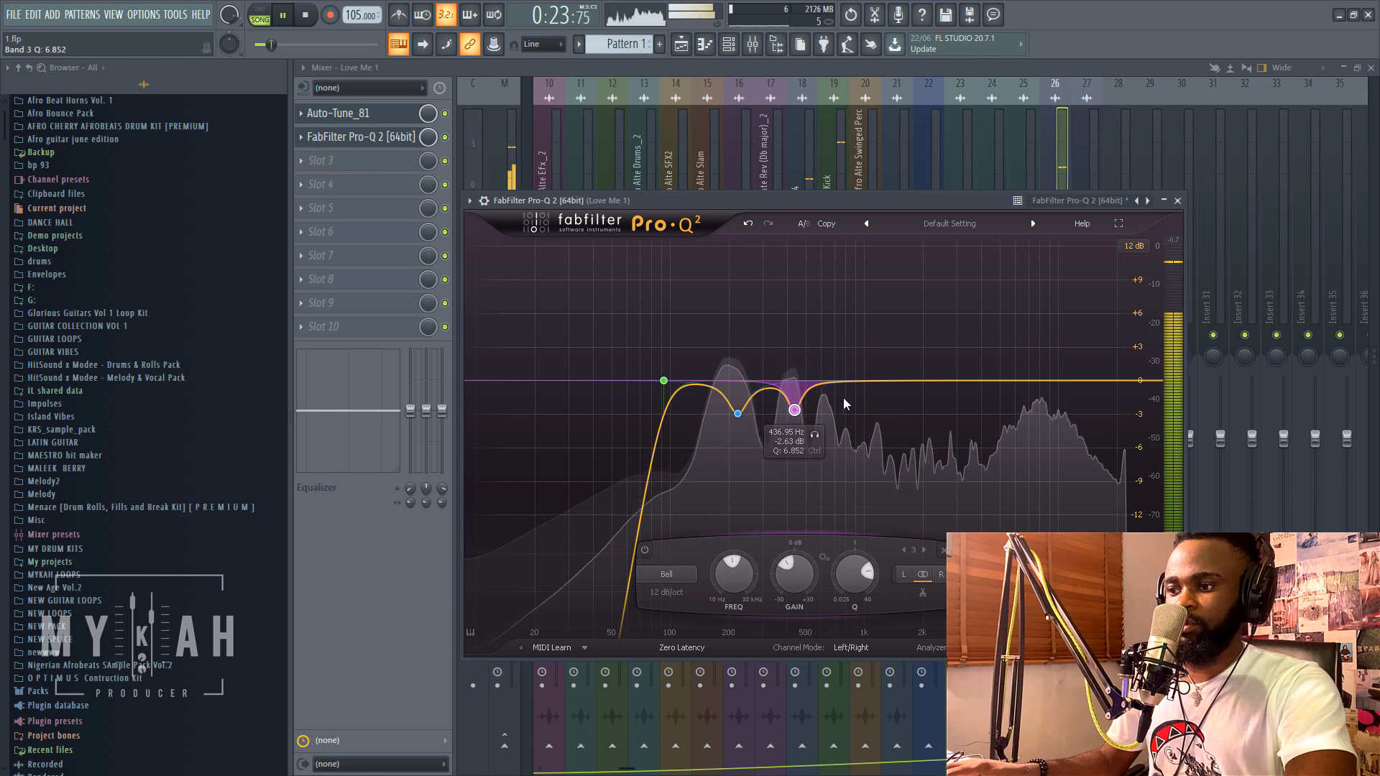
Add a third bell cut at about 630 Hz with about -2.31 dB gain and a Q of about 8.69, checking it in playback.
key(space)
drag(833, 380, 826, 409)
scroll(836, 309, up, 6)
key(space)
key(space)
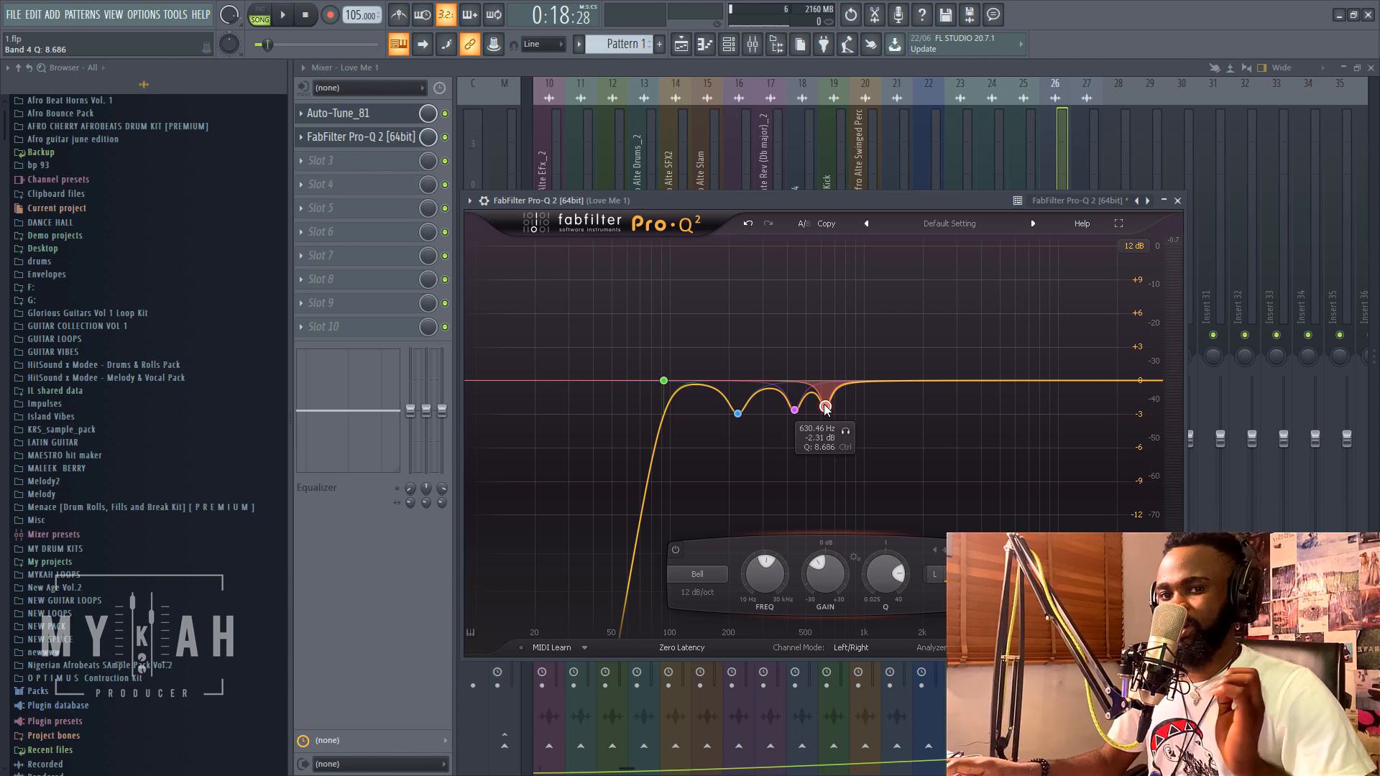
Add a fourth bell cut at about 1025 Hz with about -1.60 dB gain and a Q of about 6.14 while auditioning the vocal.
key(space)
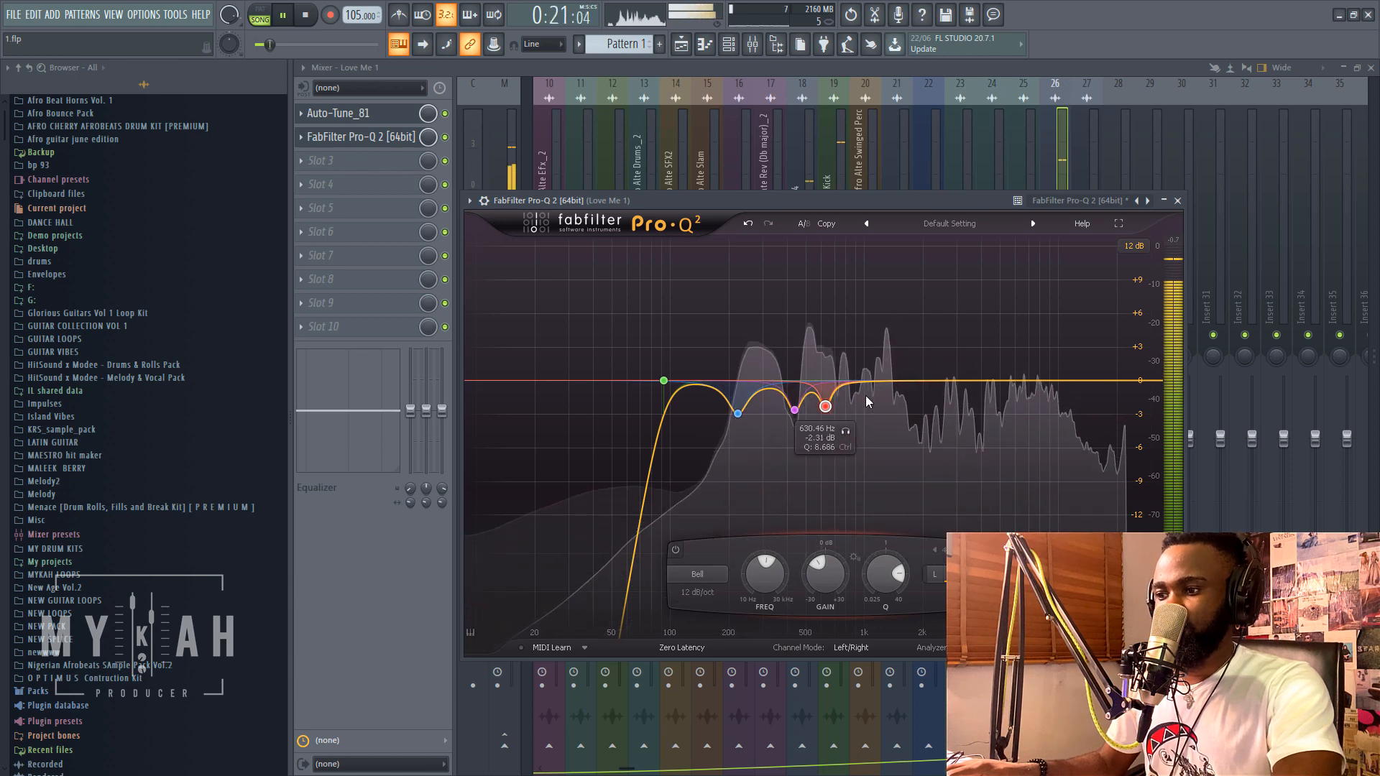
drag(883, 381, 868, 405)
scroll(887, 336, up, 7)
scroll(883, 263, down, 2)
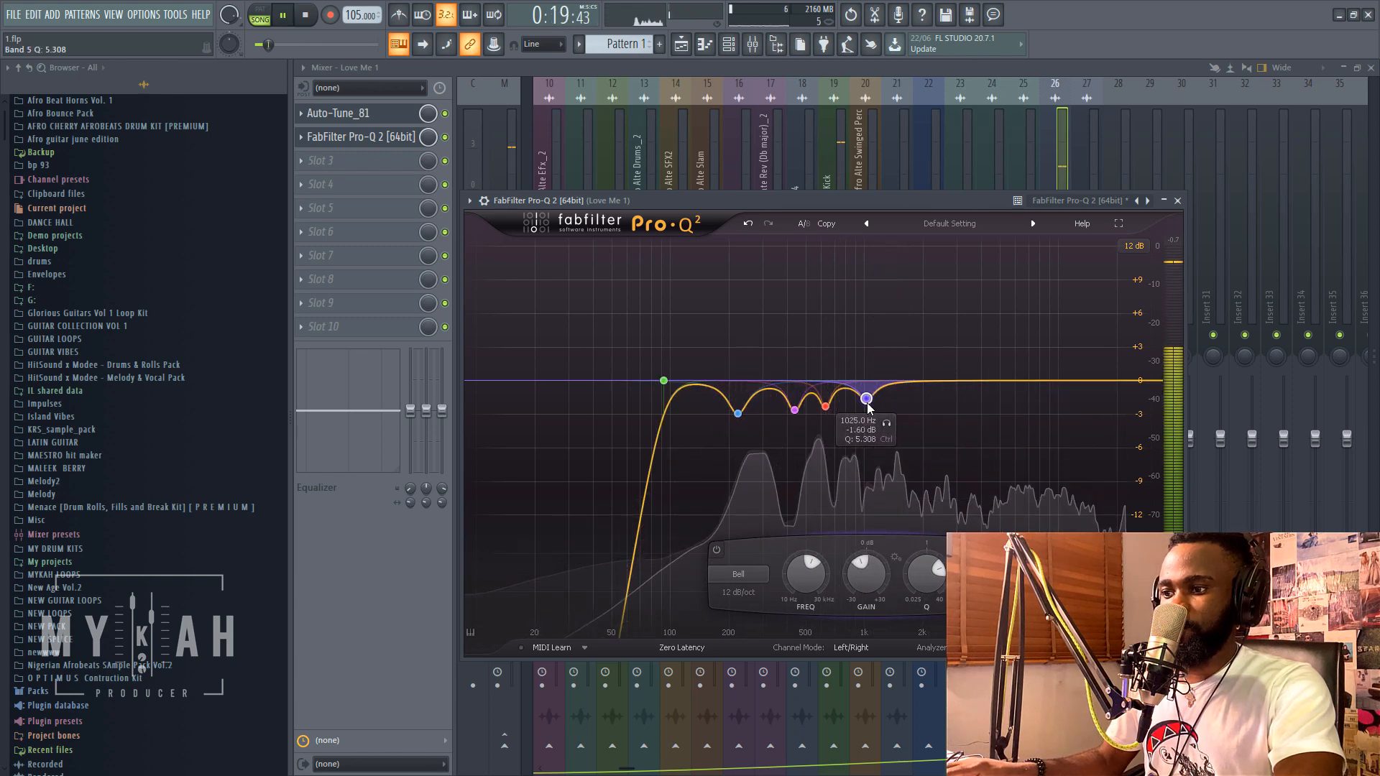
scroll(868, 406, up, 2)
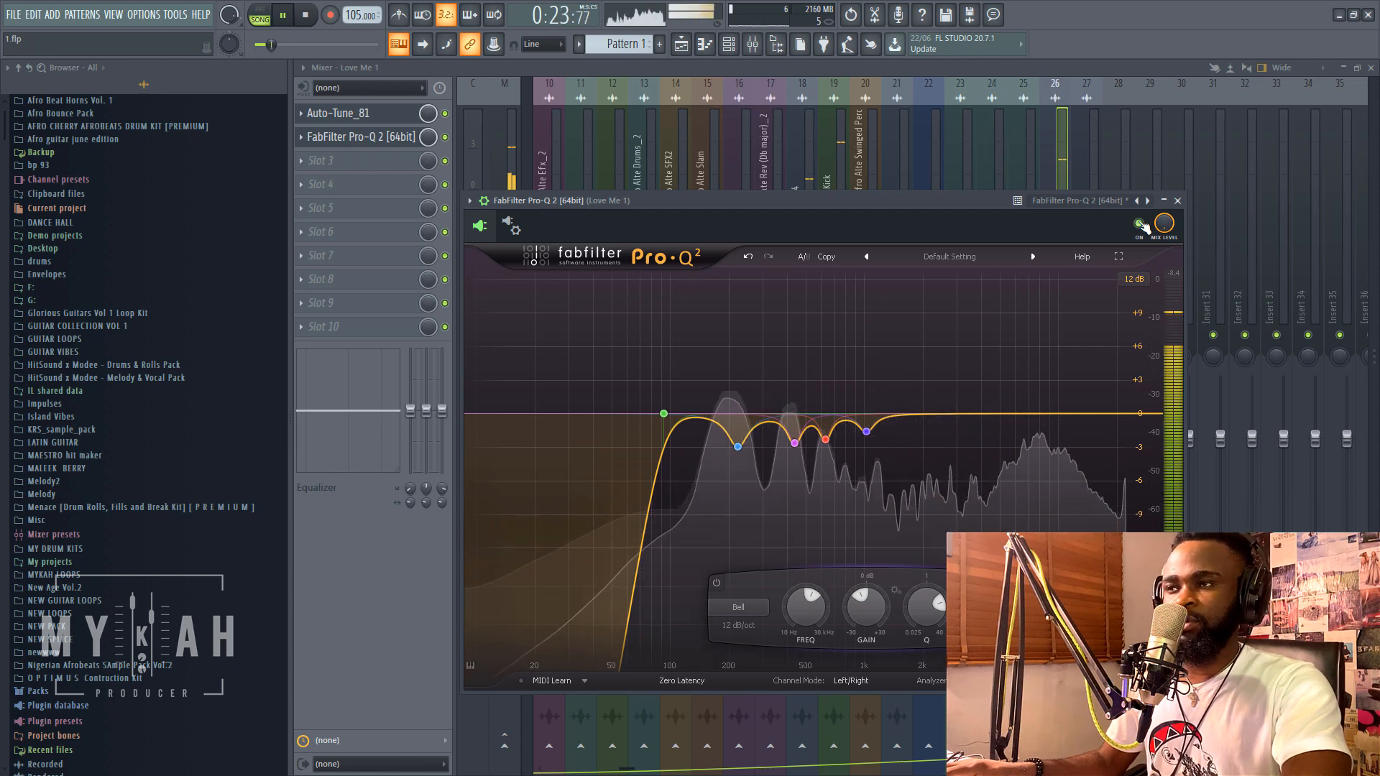
key(space)
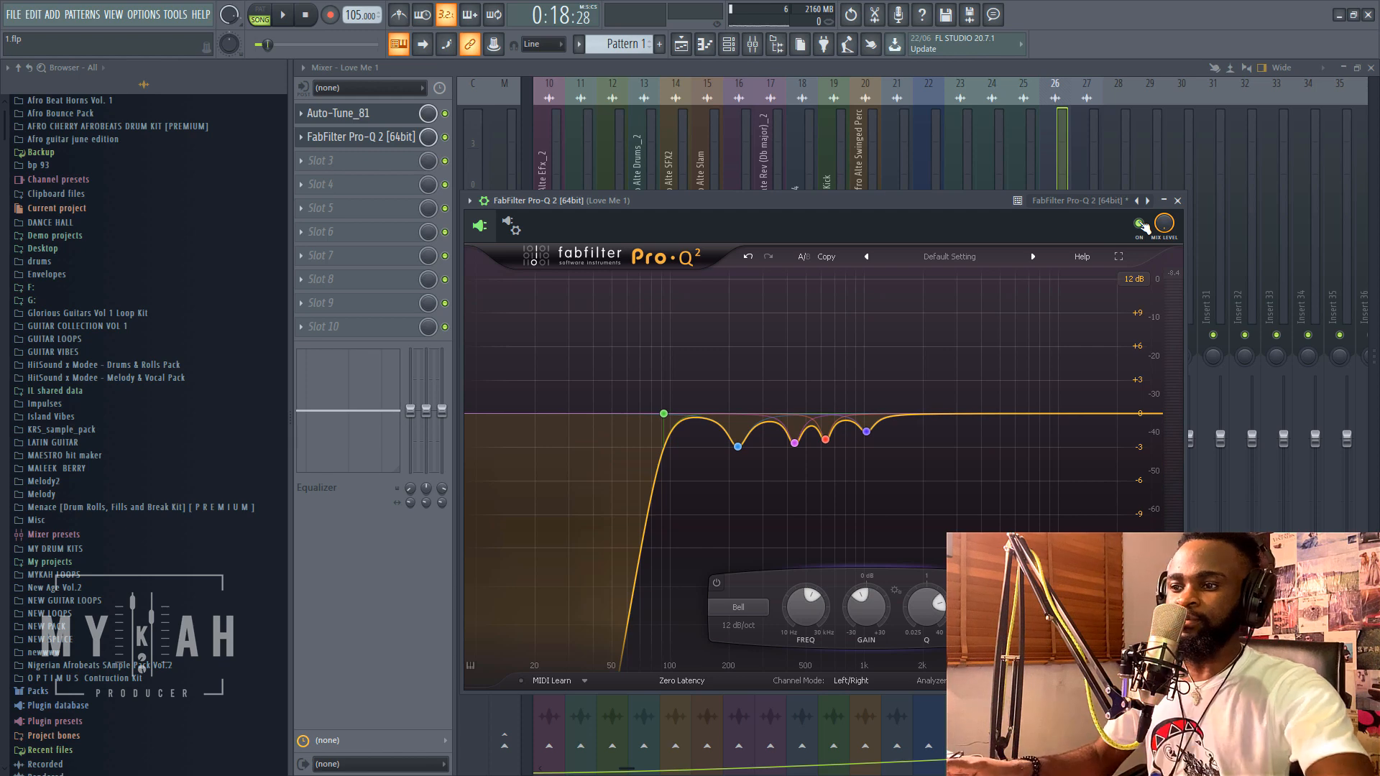
Add a bell cut just above 100 Hz with about -5 dB gain and a Q of about 6.61, auditioning the result.
drag(909, 201, 934, 194)
key(space)
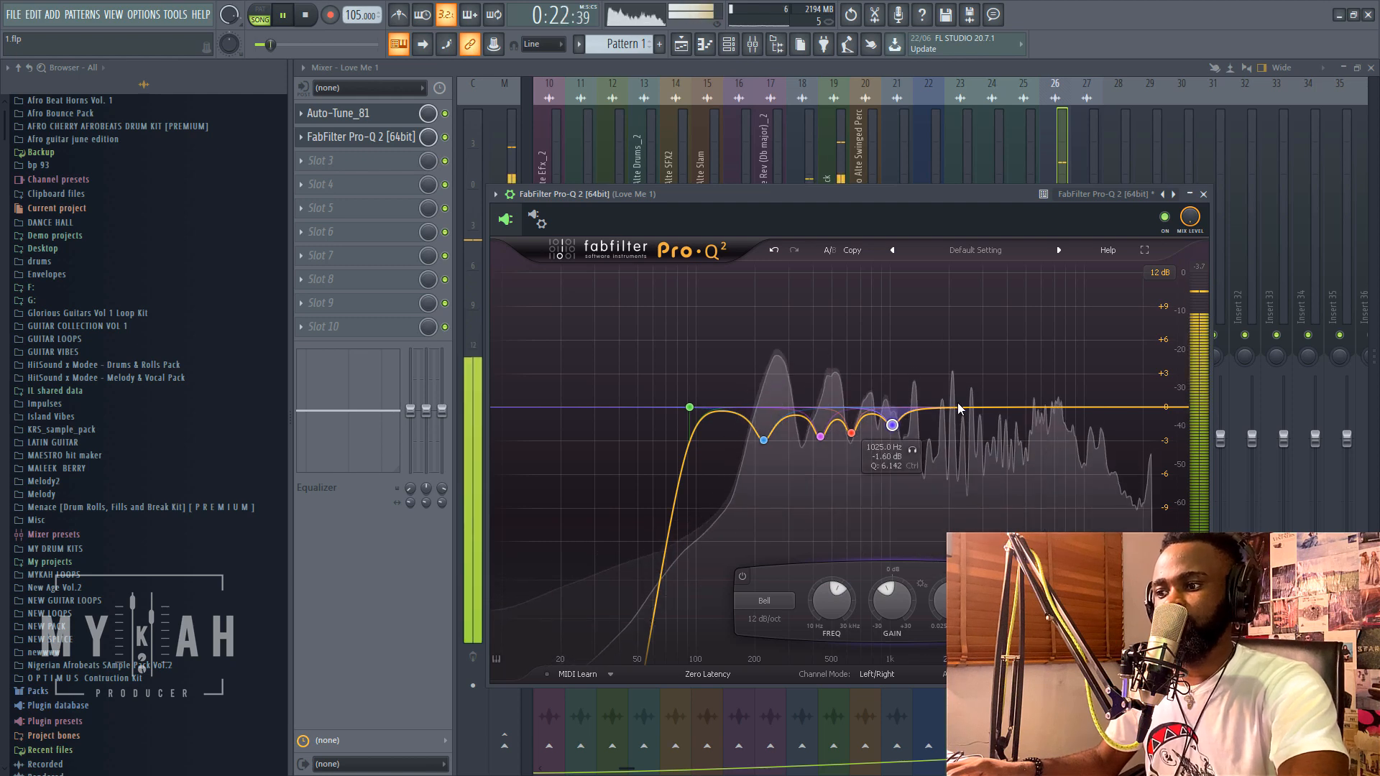
key(space)
drag(948, 406, 719, 469)
scroll(949, 338, up, 10)
scroll(949, 338, down, 3)
key(space)
key(space)
key(space)
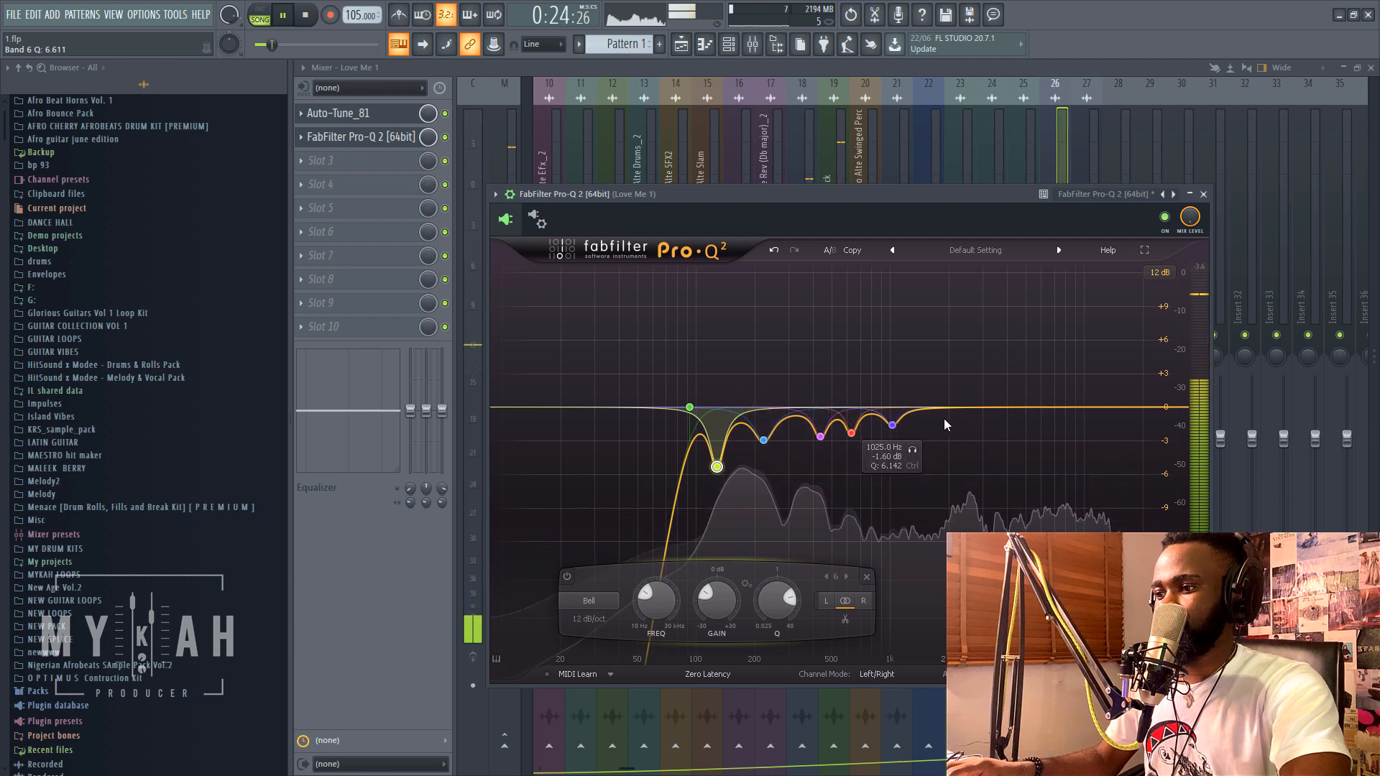
key(space)
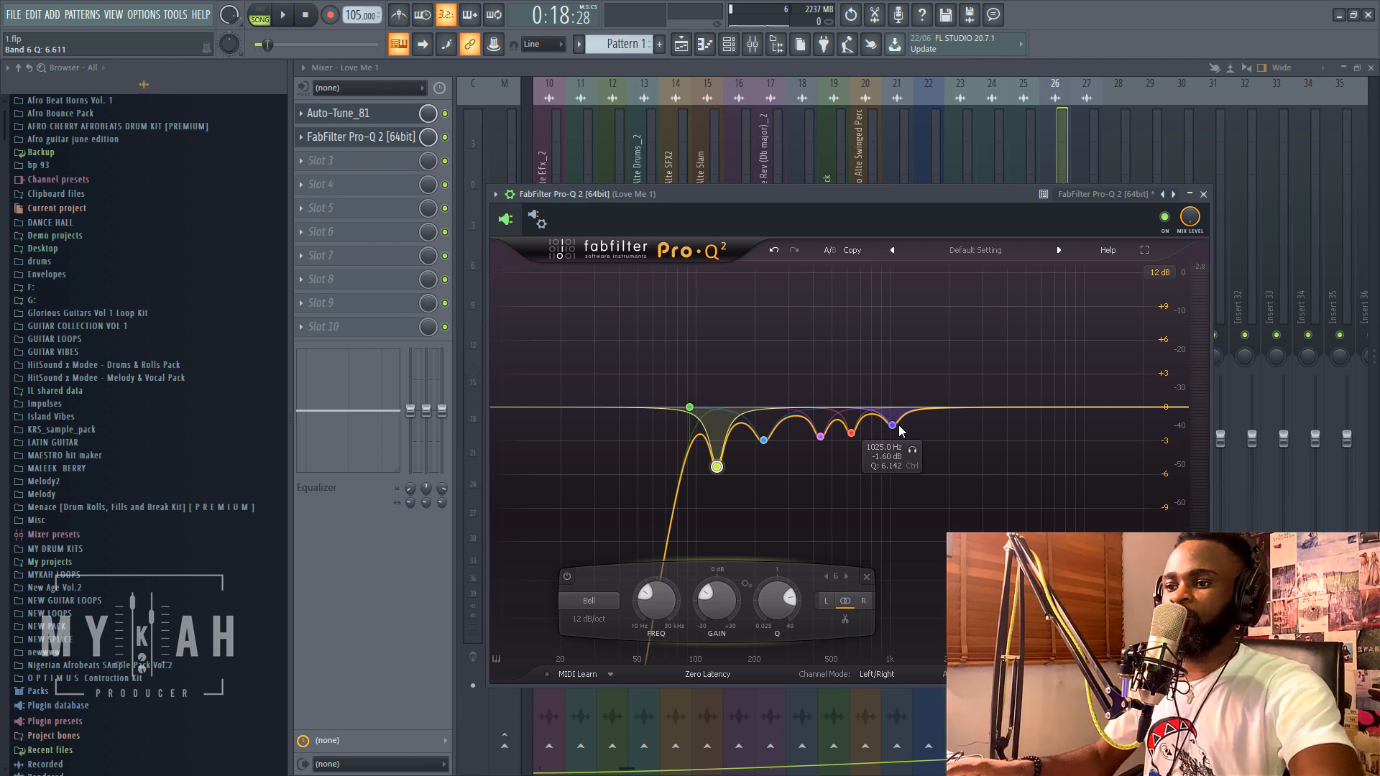
Load WaveShell1-VST 10.0_x64 in effect slot 3 with the Waves DeEsser Stereo plugin.
click(368, 160)
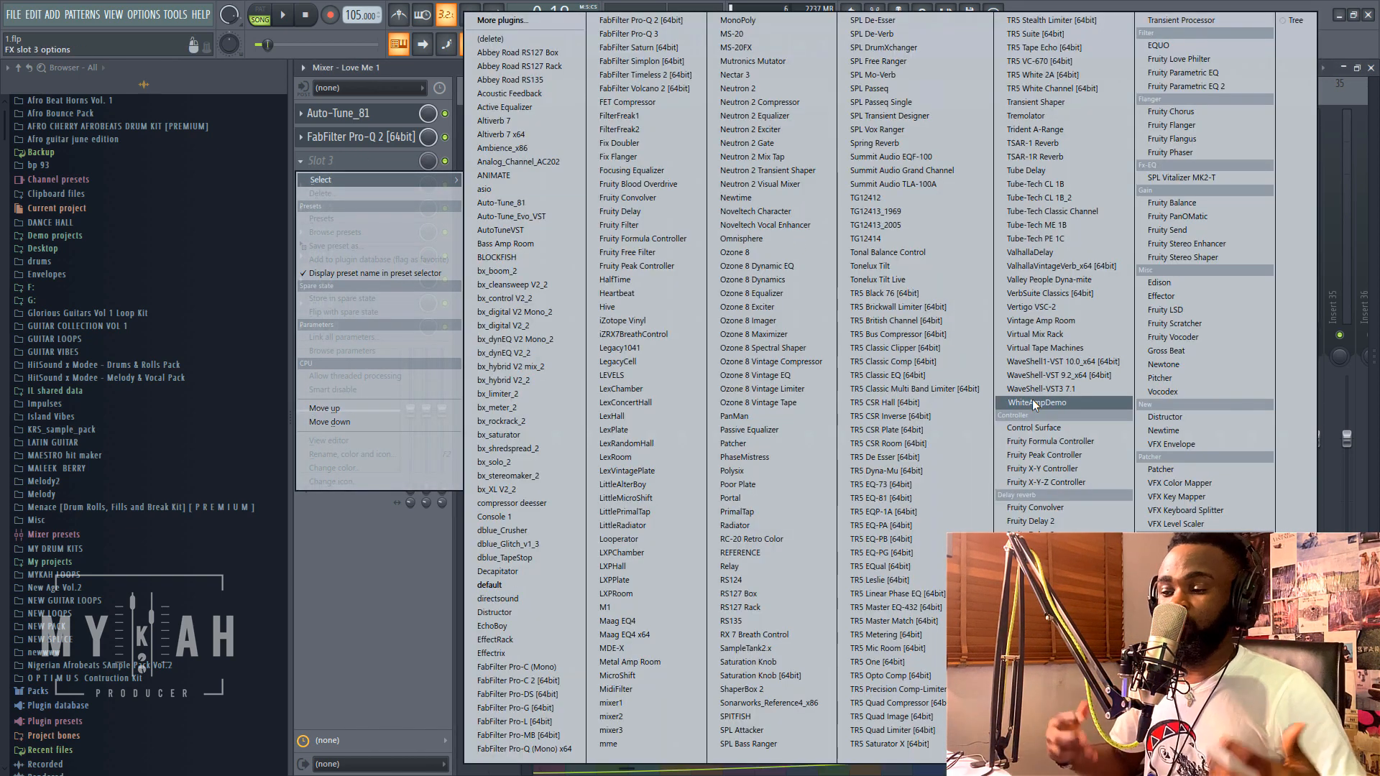
click(1062, 361)
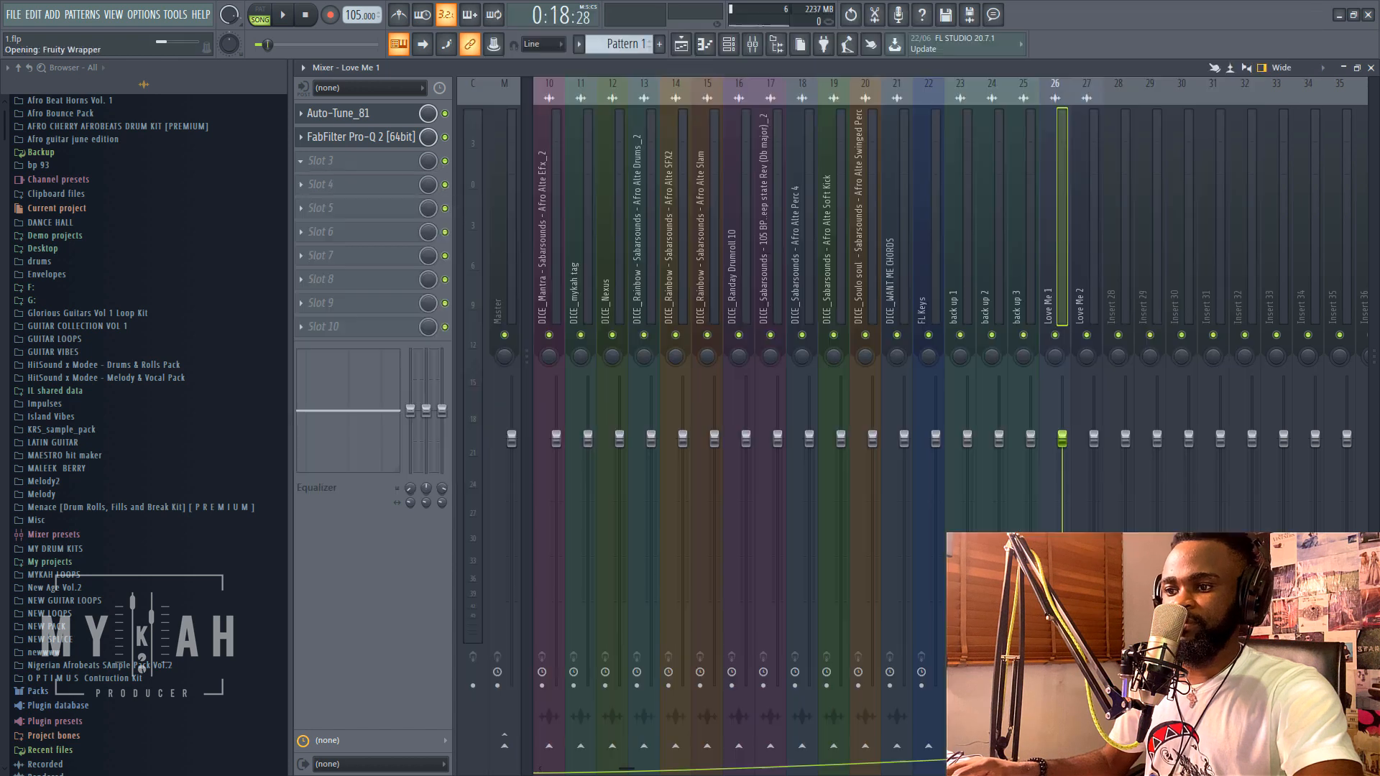
click(486, 158)
click(493, 216)
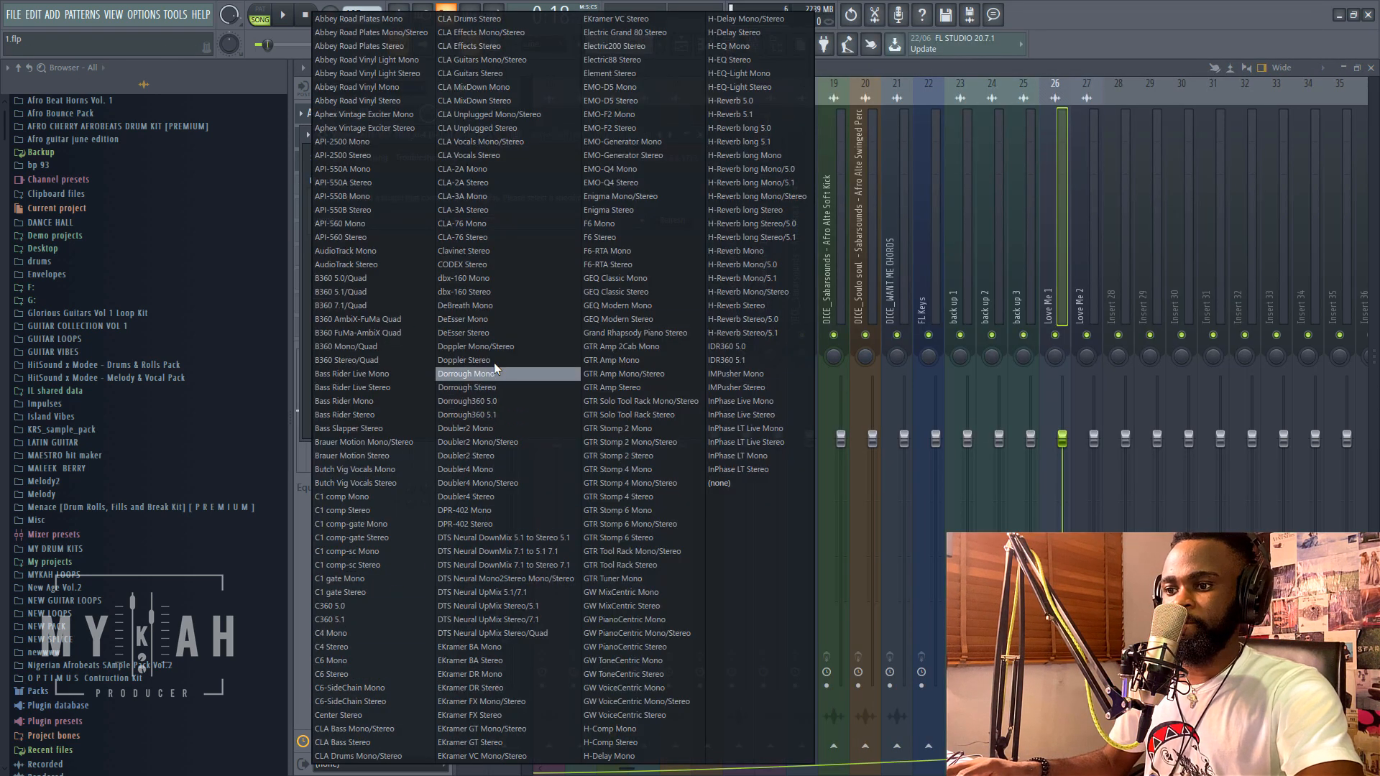
click(483, 334)
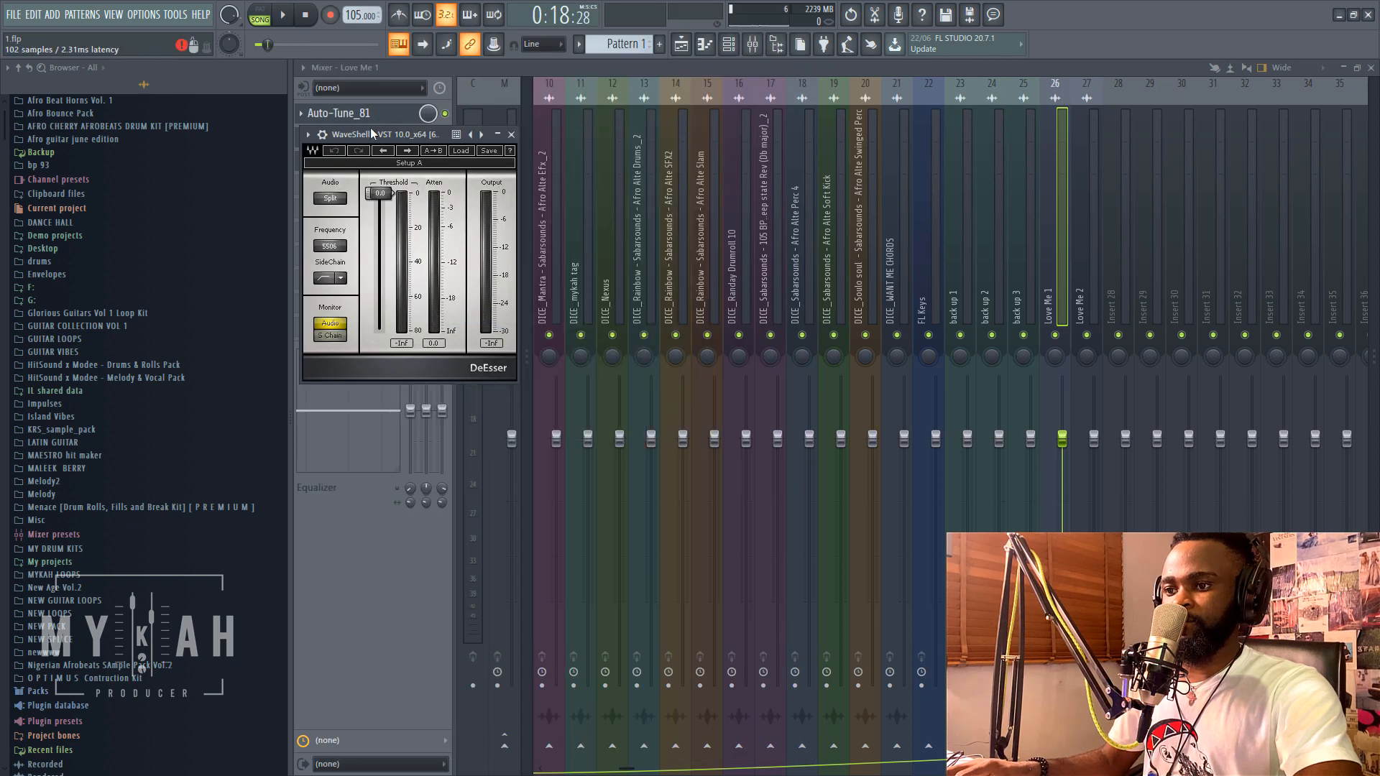
drag(372, 131, 615, 145)
Load the Male Ess factory preset in the DeEsser and set its threshold to about -39.4 dB, checking it in playback.
click(703, 166)
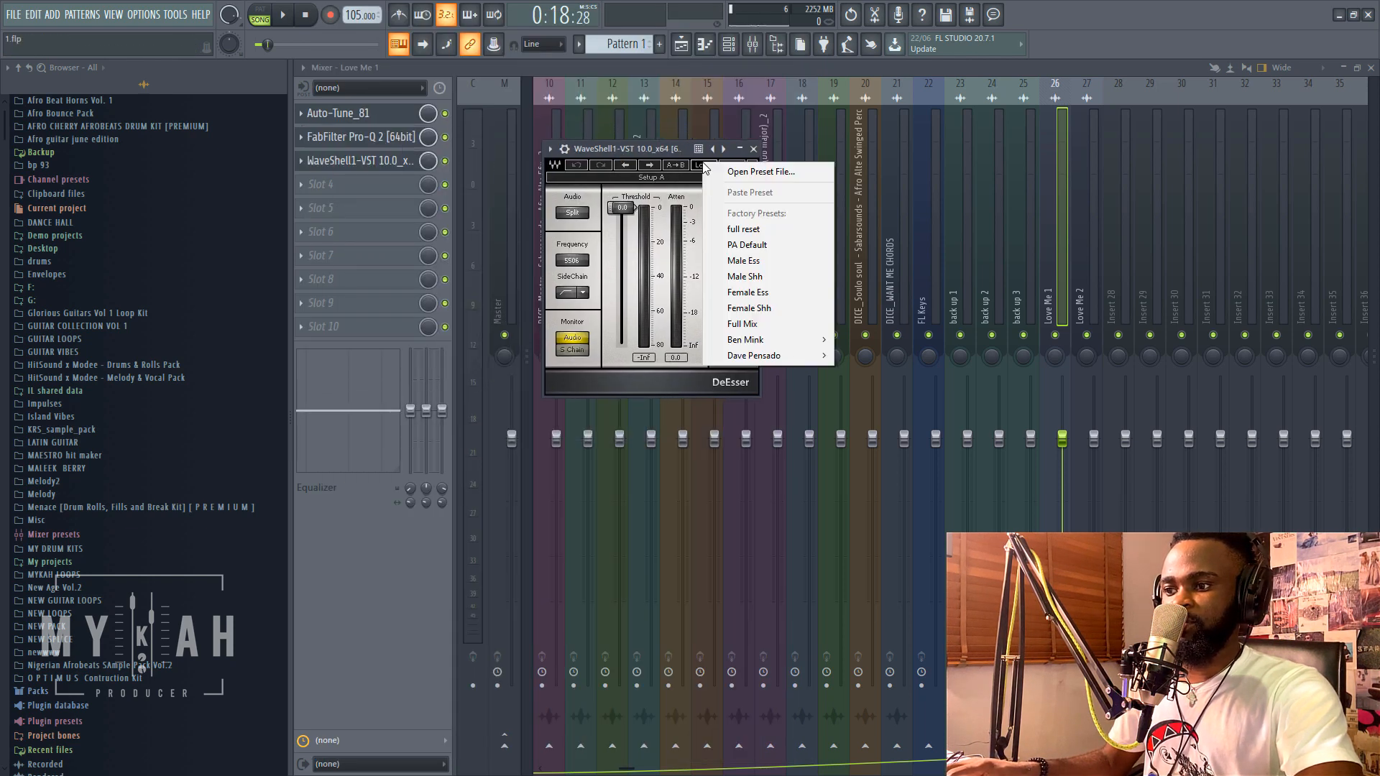
click(747, 261)
drag(598, 148, 714, 170)
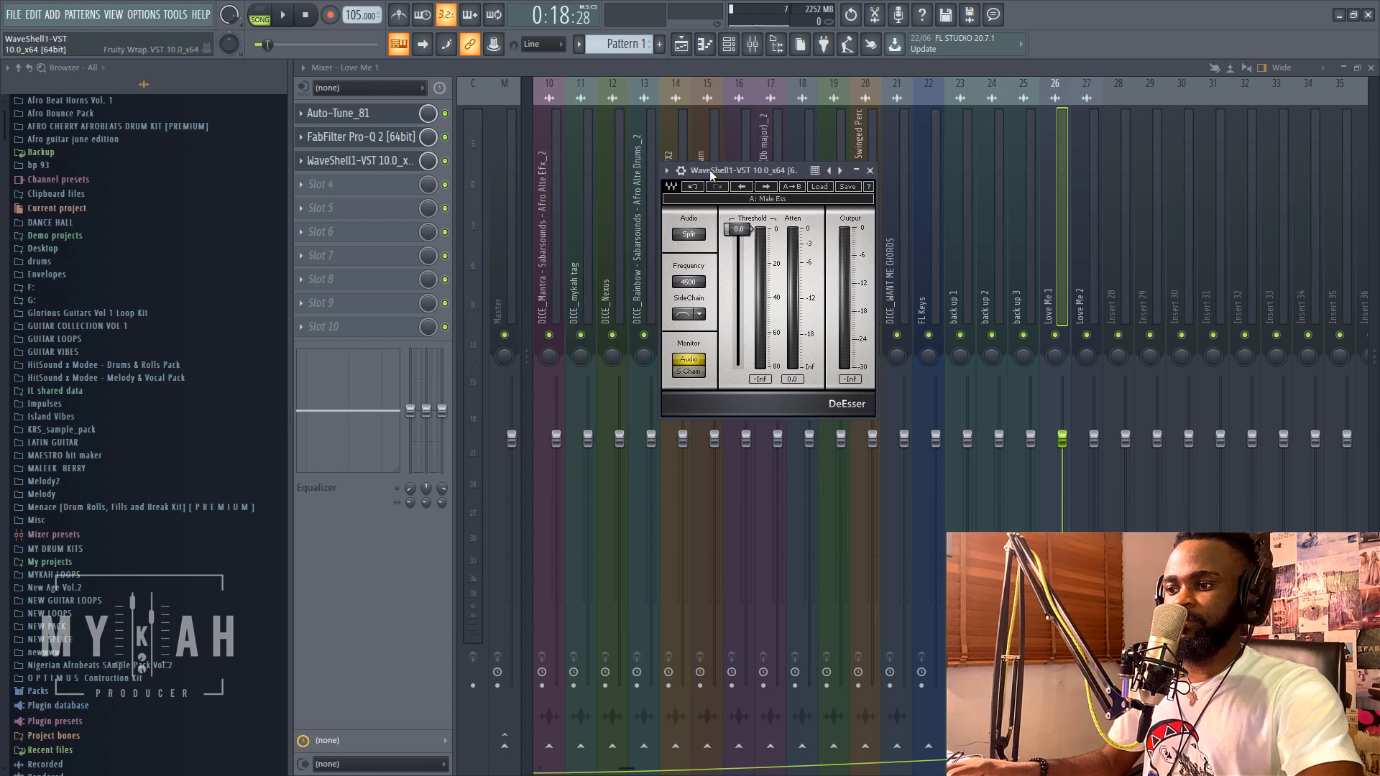
drag(739, 228, 752, 296)
key(space)
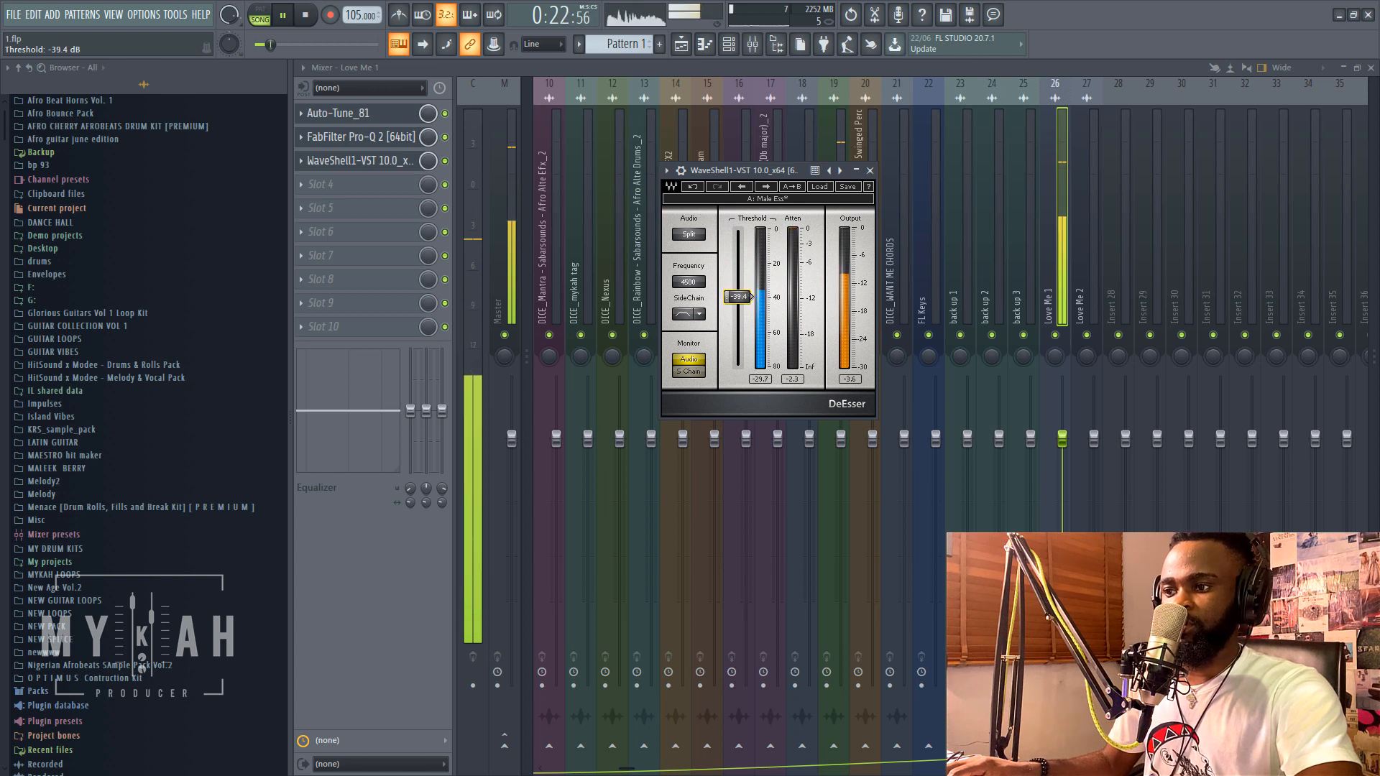
key(space)
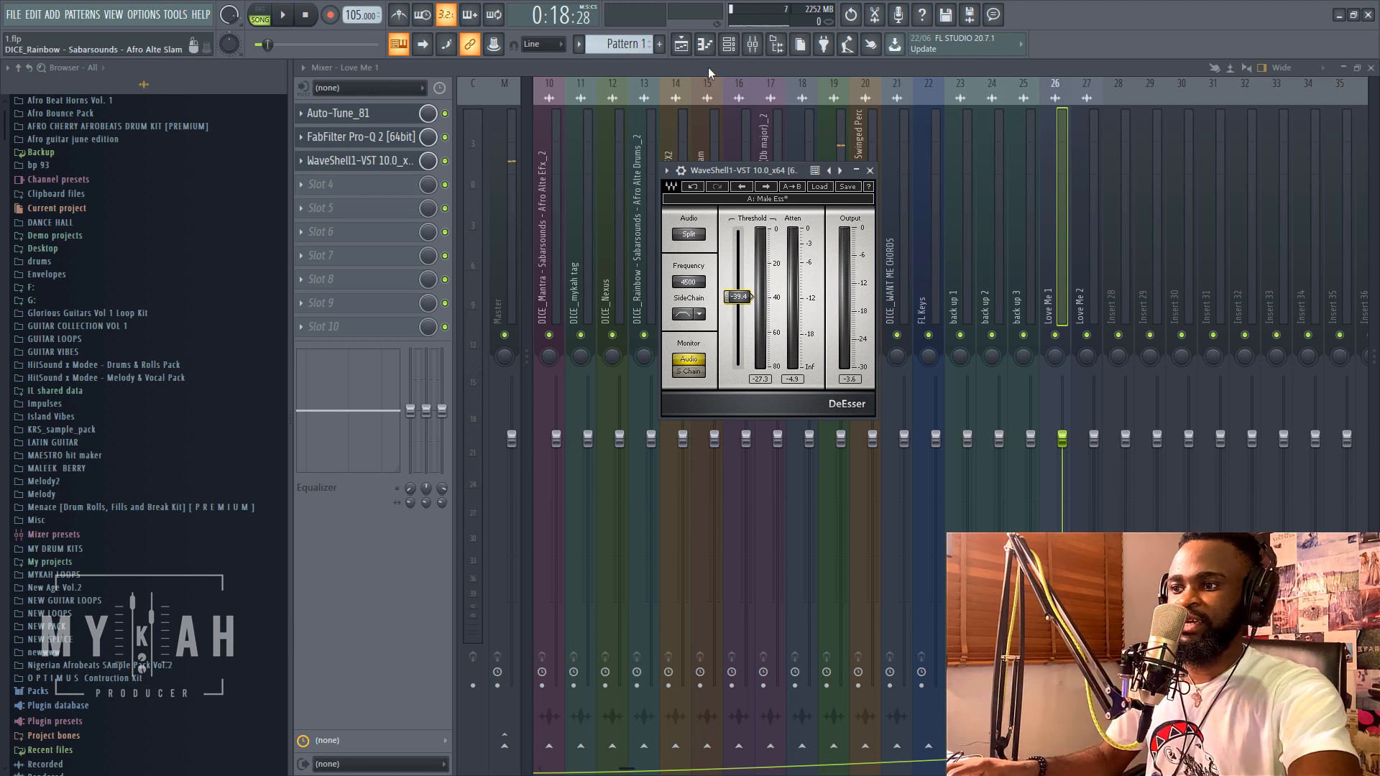
Move the playlist's playback start to bar 14 and set the DeEsser threshold to about -41.2 dB while listening to the vocal.
click(683, 48)
click(710, 101)
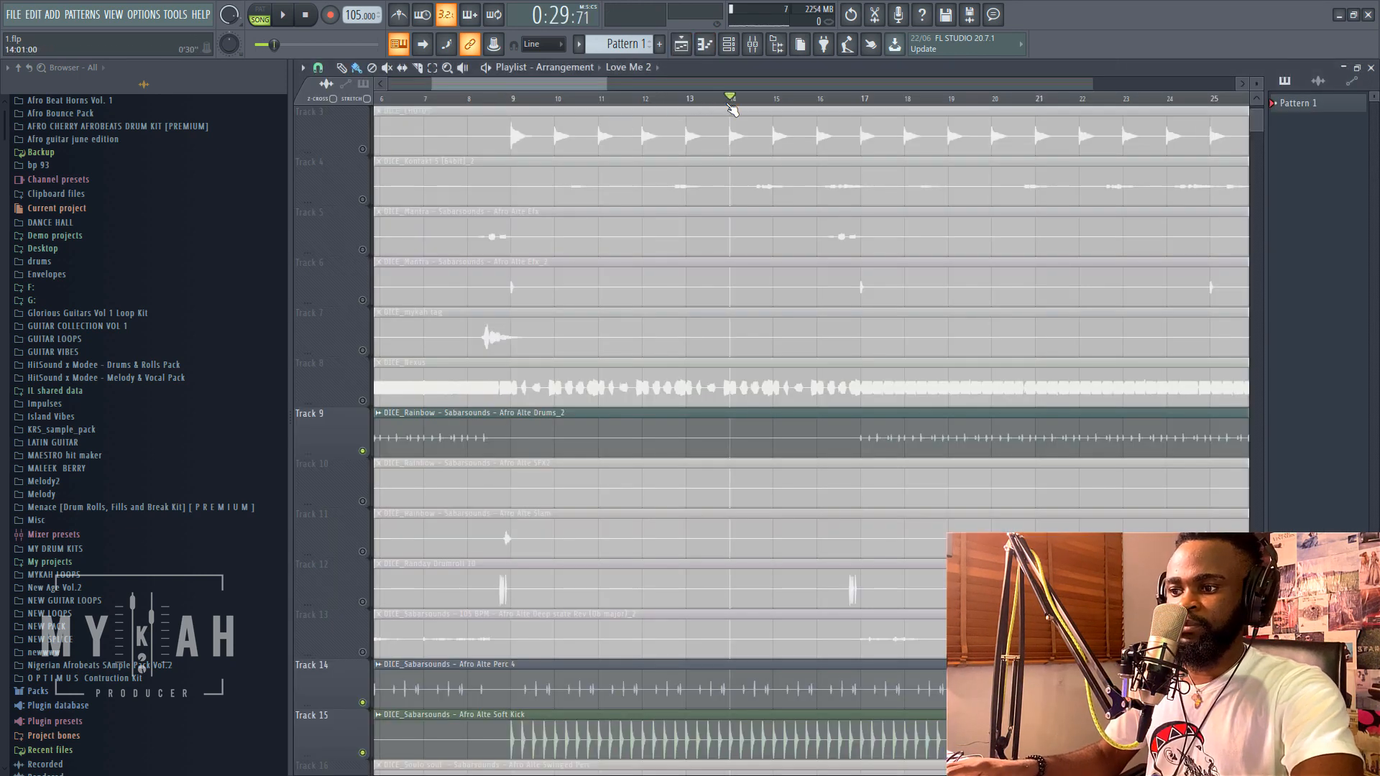
click(755, 44)
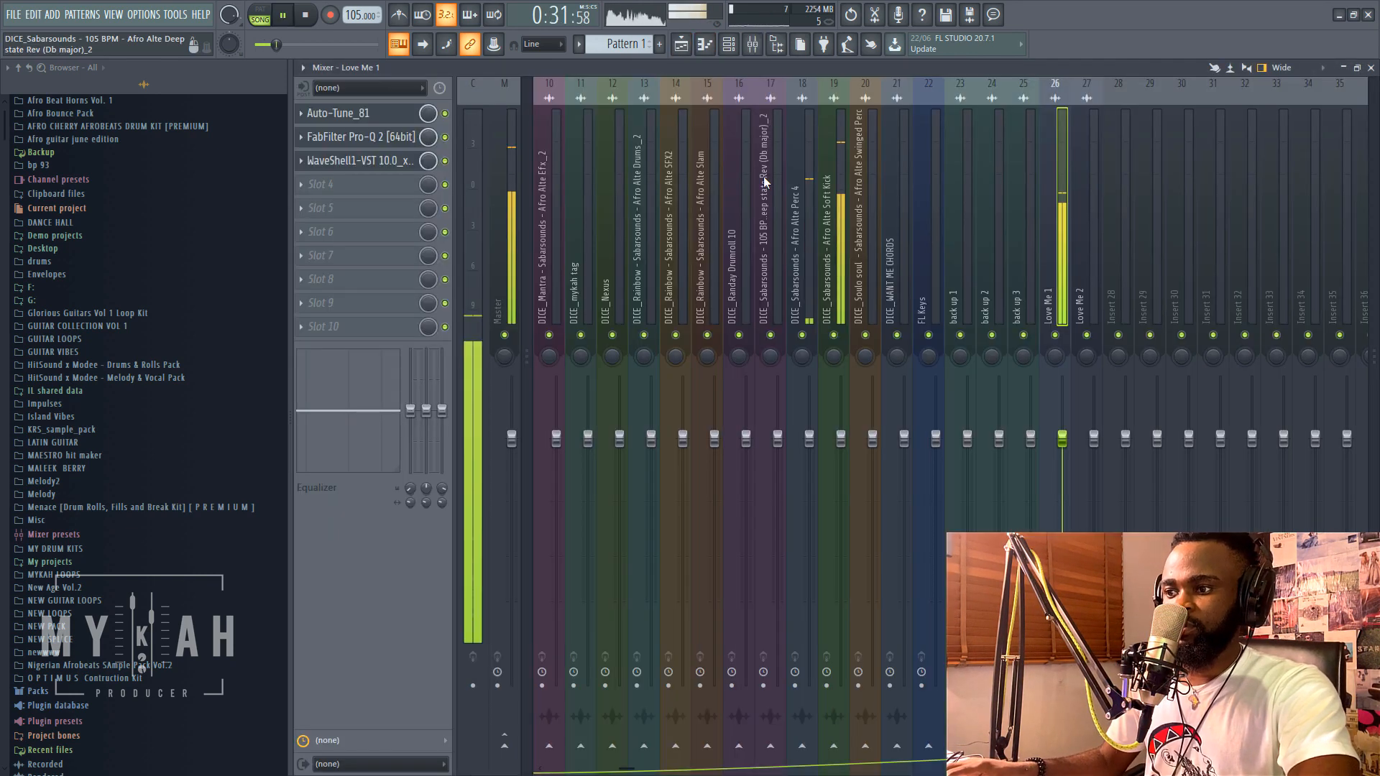
click(381, 161)
key(space)
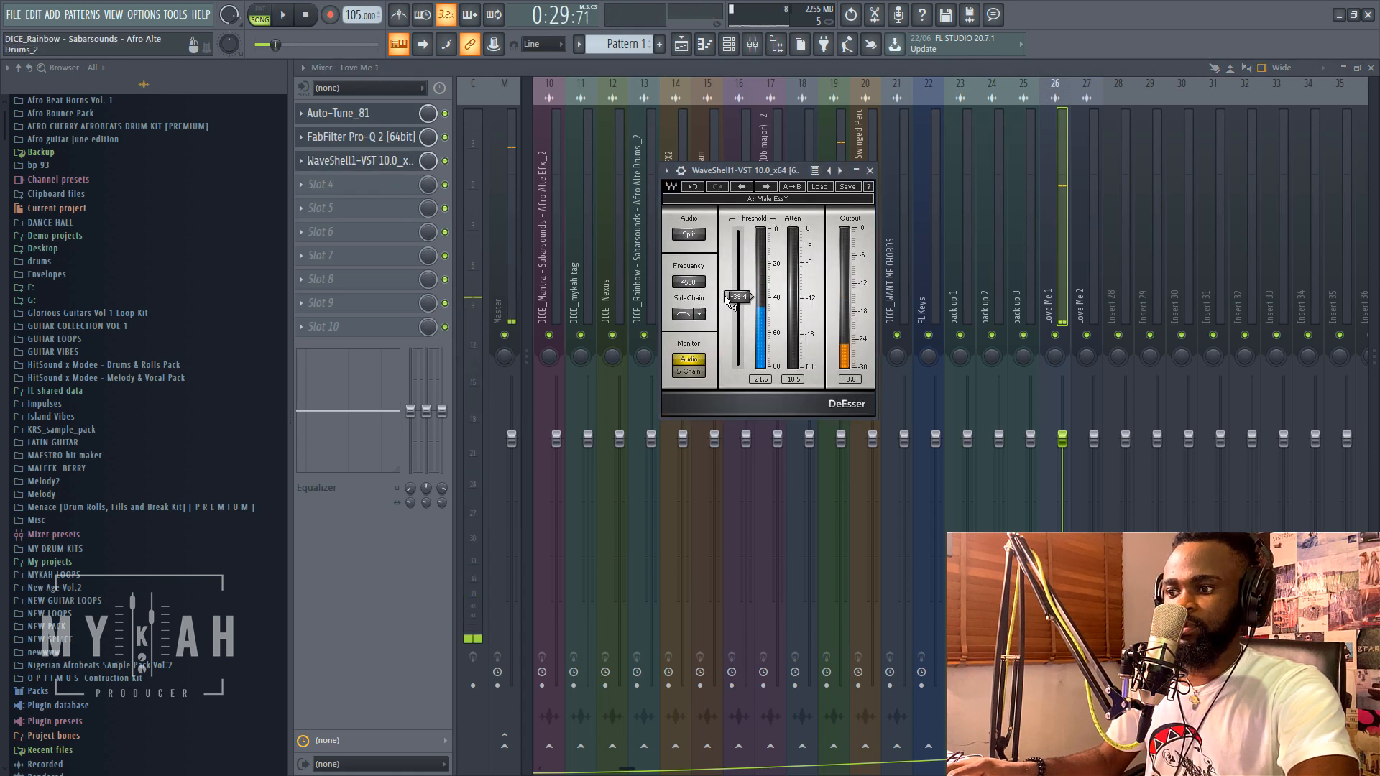
key(space)
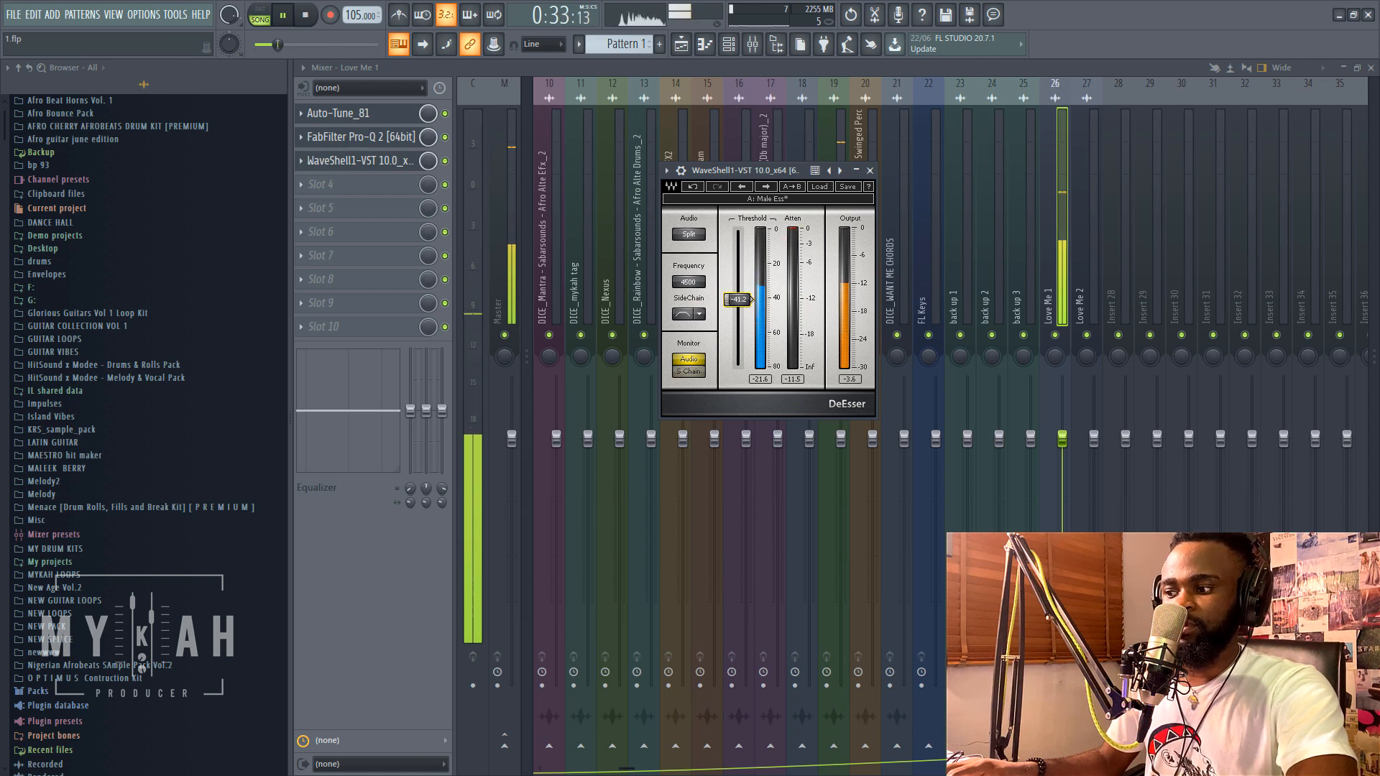
key(space)
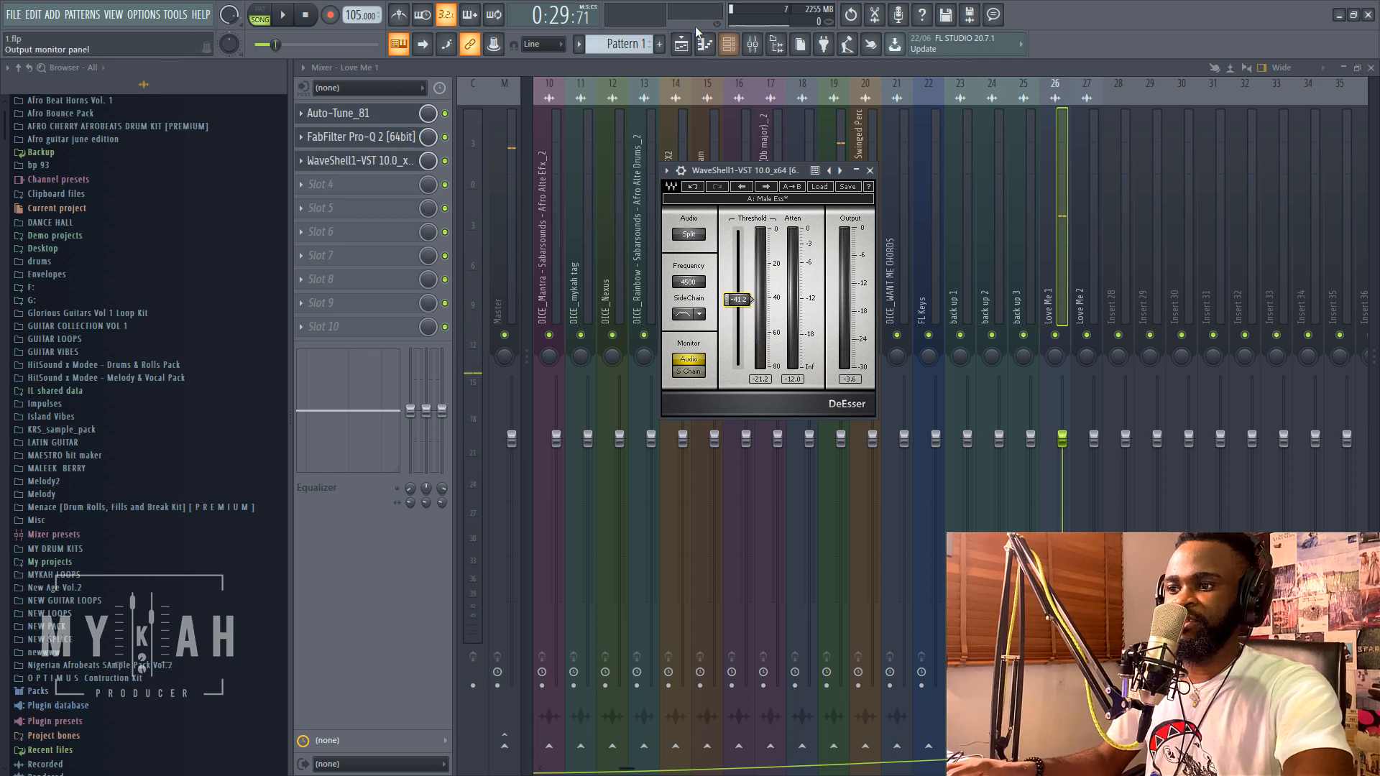
Unmute the DICE_Nexus playlist track and listen to the vocal with the beat, returning to the mixer.
key(space)
click(681, 48)
key(space)
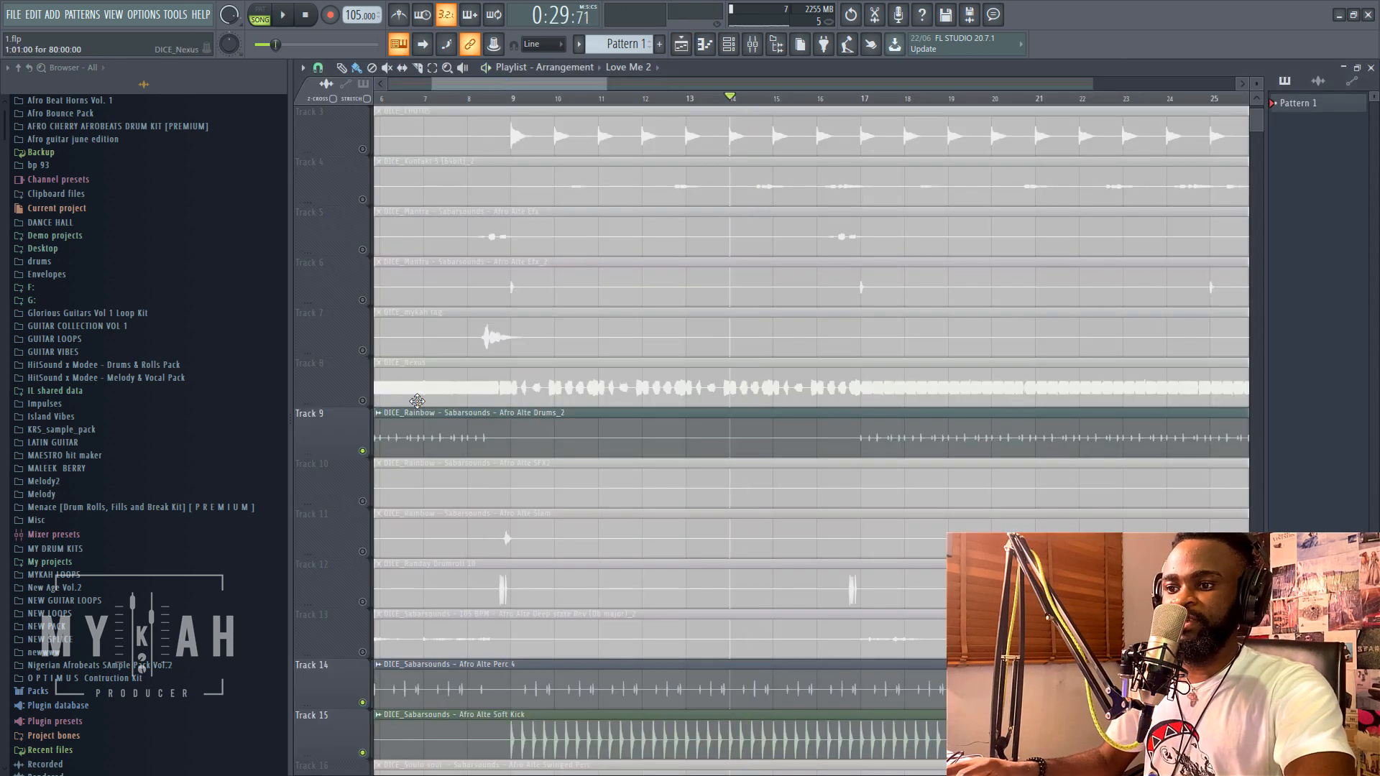
click(363, 401)
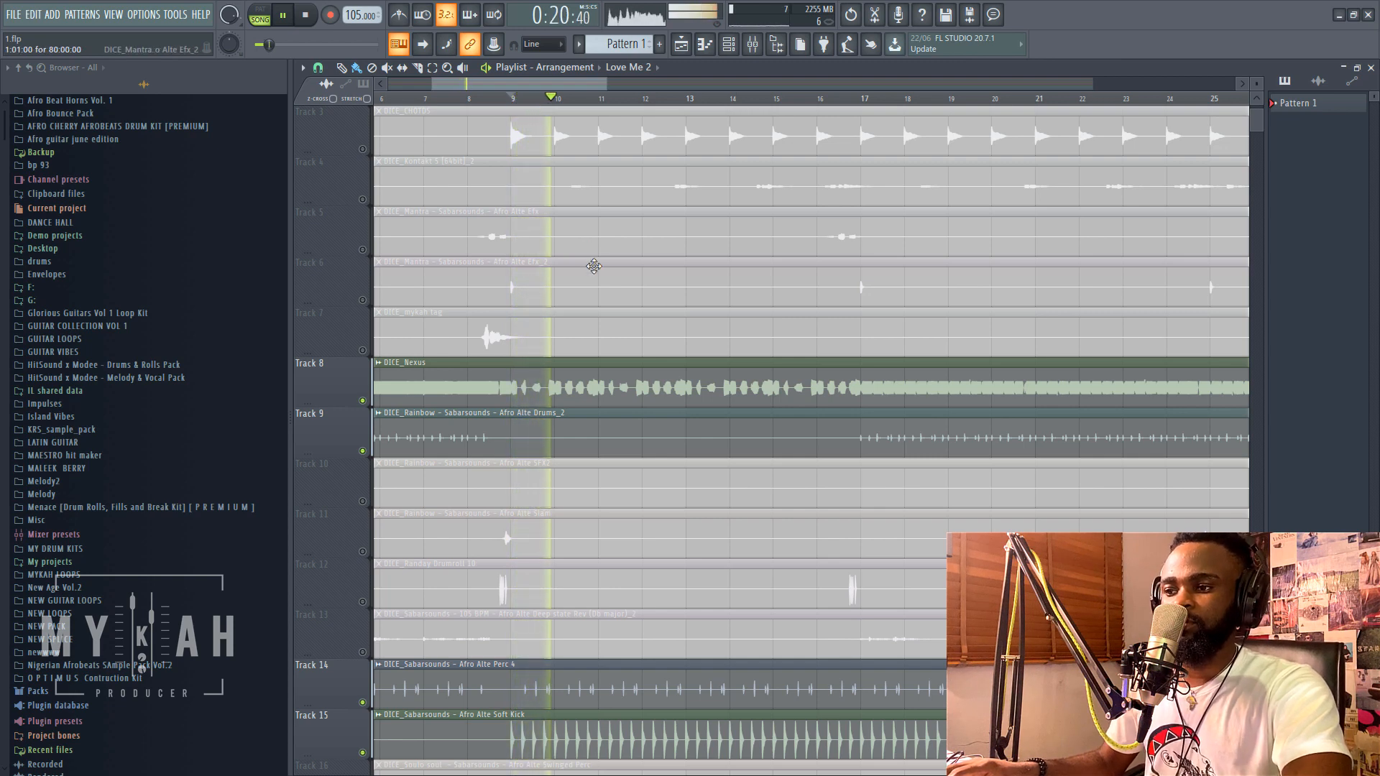
click(754, 45)
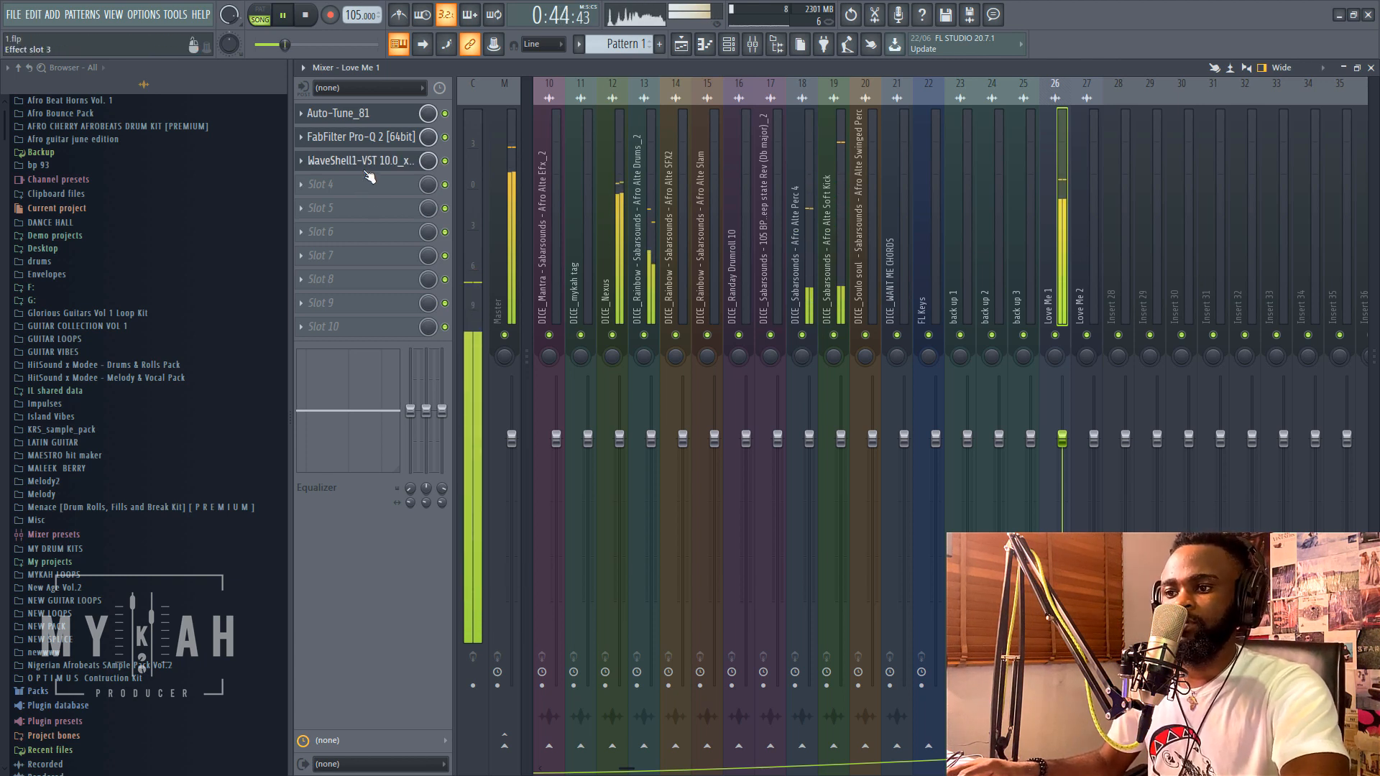
key(space)
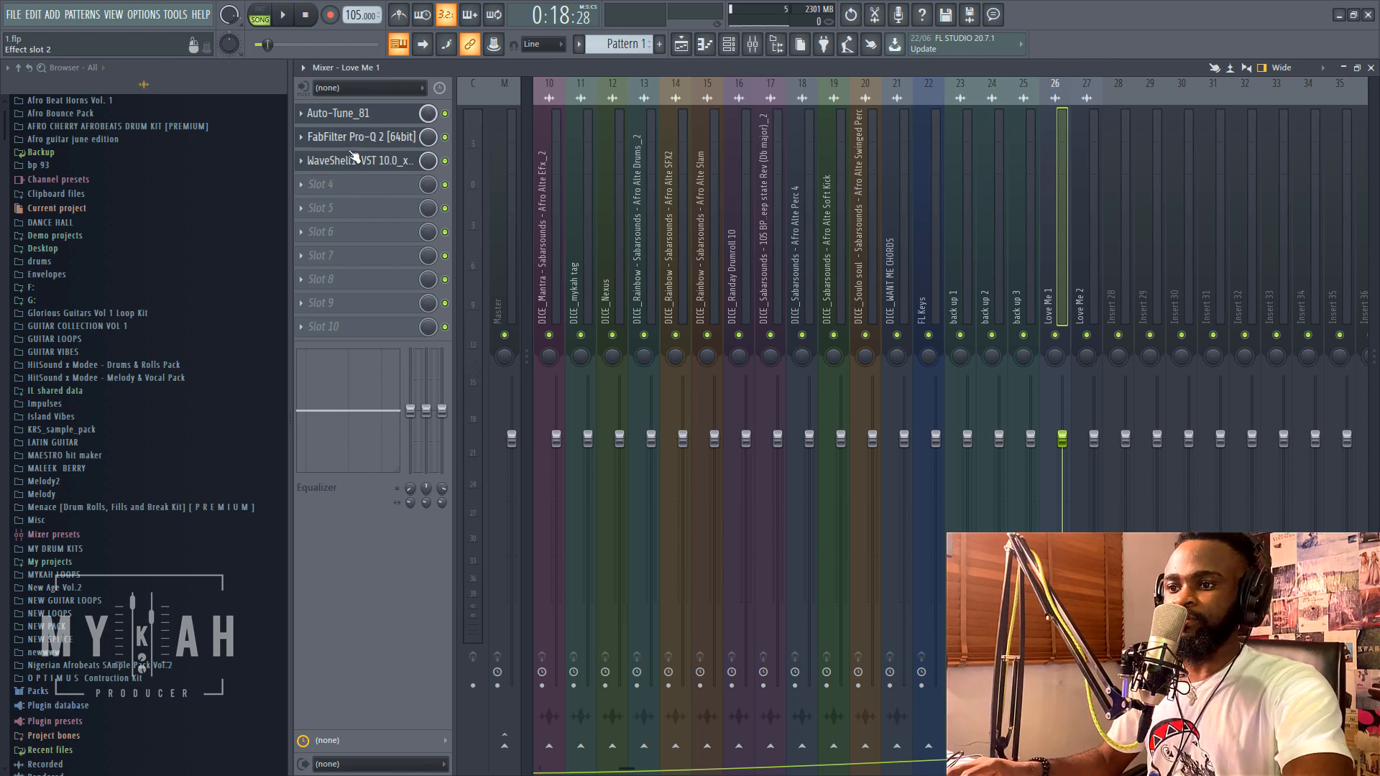
Load FabFilter Pro-C 2 in effect slot 4 of the Love Me 1 track.
click(353, 185)
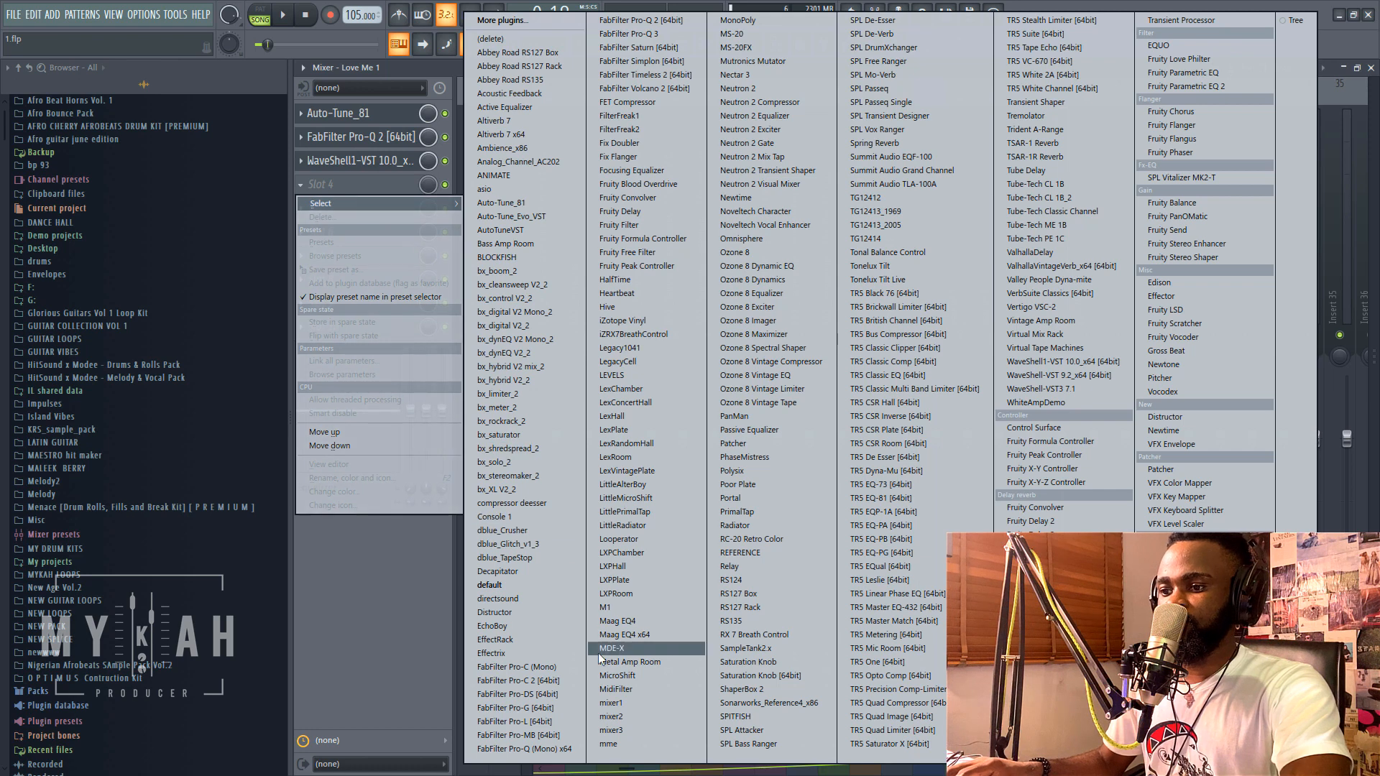
click(530, 681)
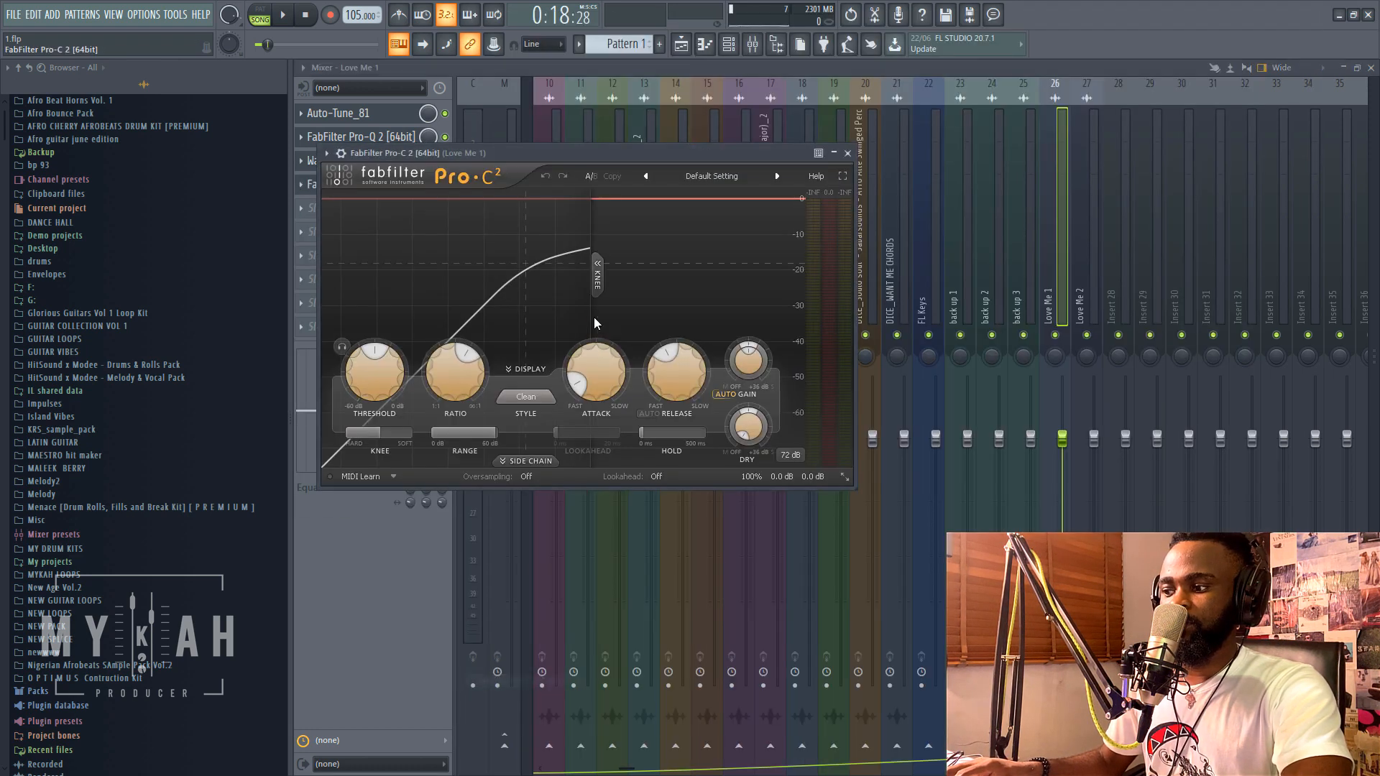
drag(463, 158, 639, 154)
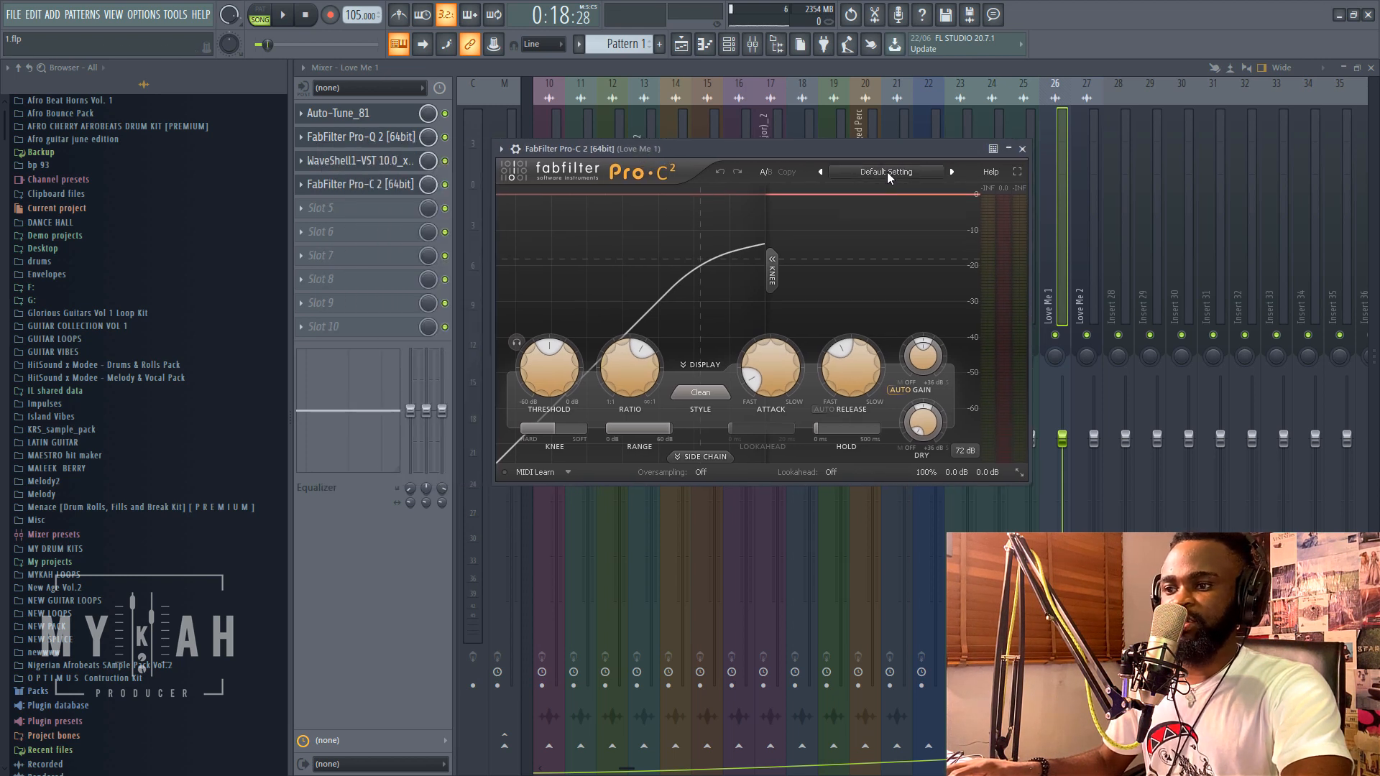
drag(713, 145, 688, 153)
Audition the vocal through Pro-C 2 and set the compressor's attack to about 1.01 ms.
key(space)
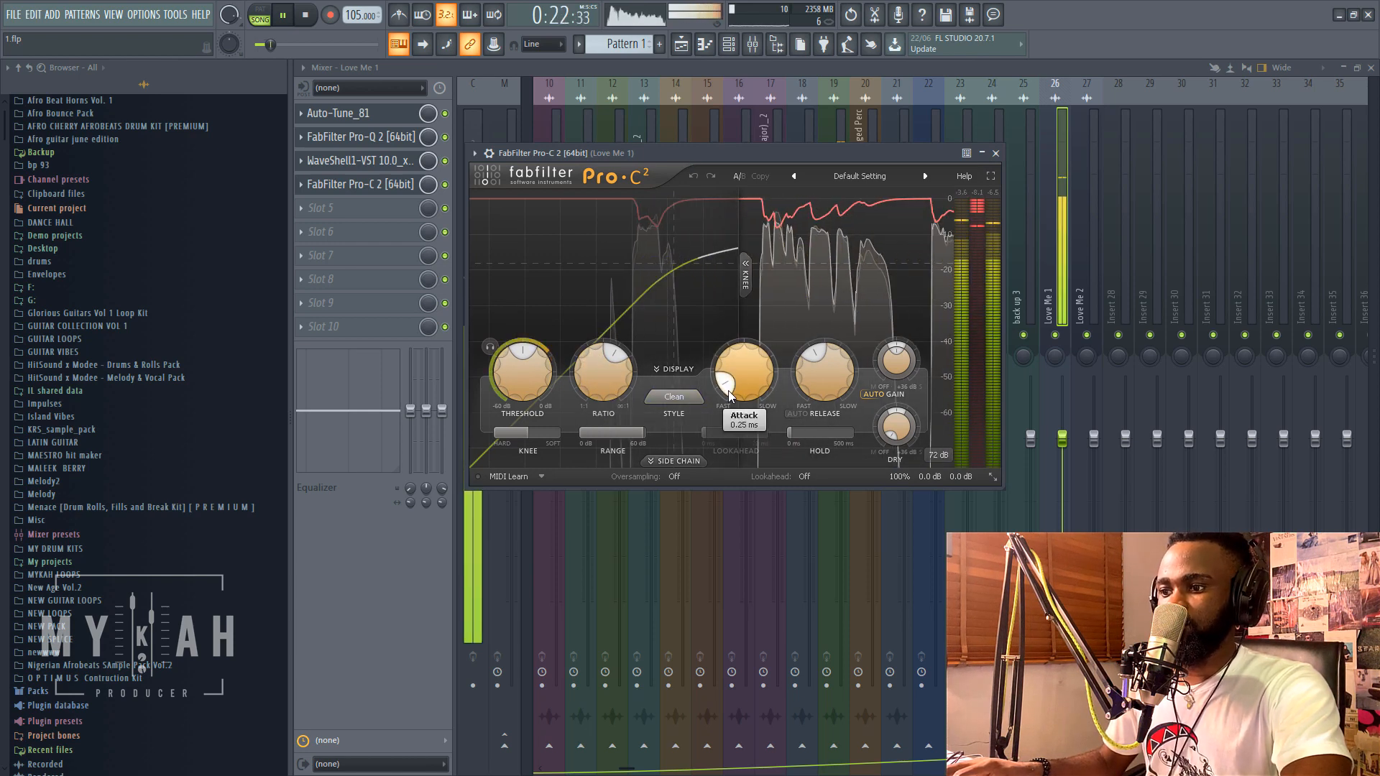
key(space)
drag(728, 390, 728, 384)
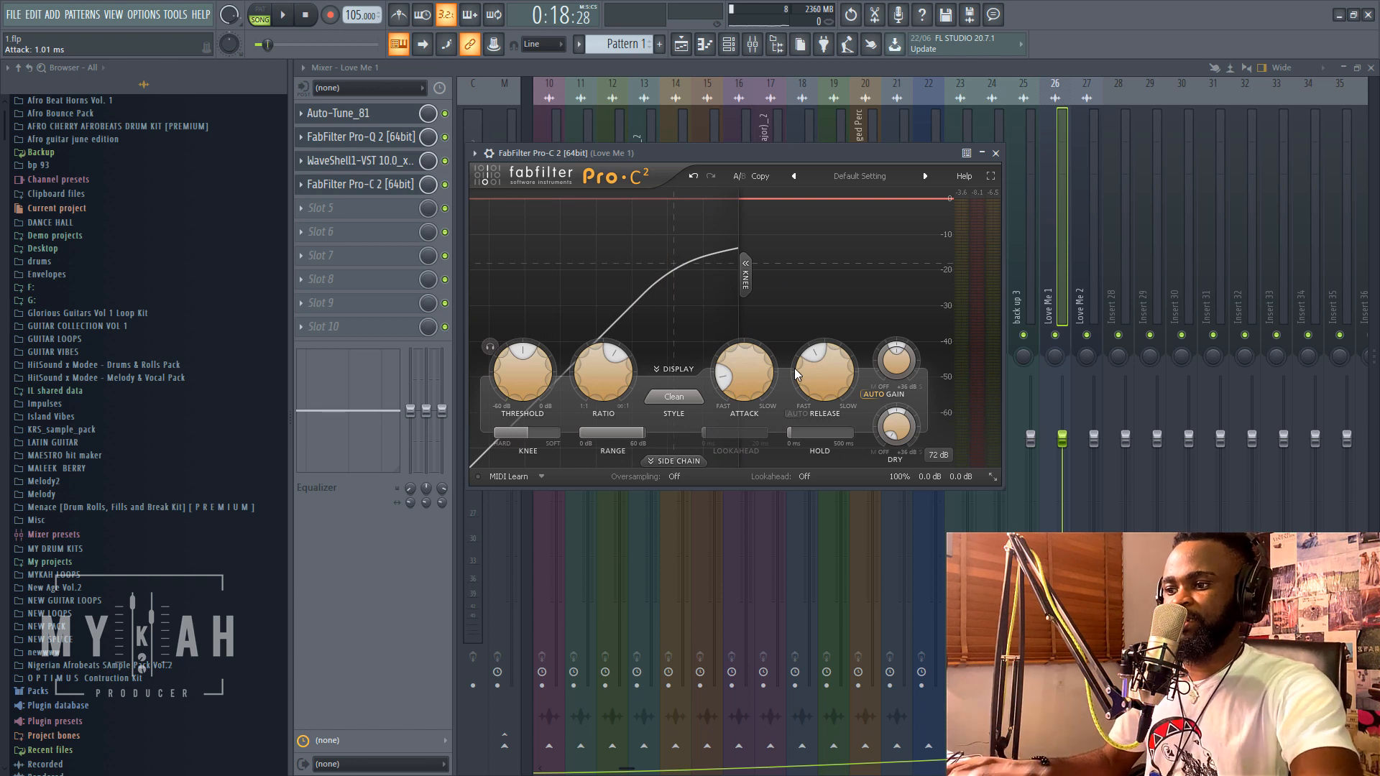
Set the compressor's release to about 149.5 ms while auditioning the vocal in playback.
key(space)
drag(854, 364, 812, 368)
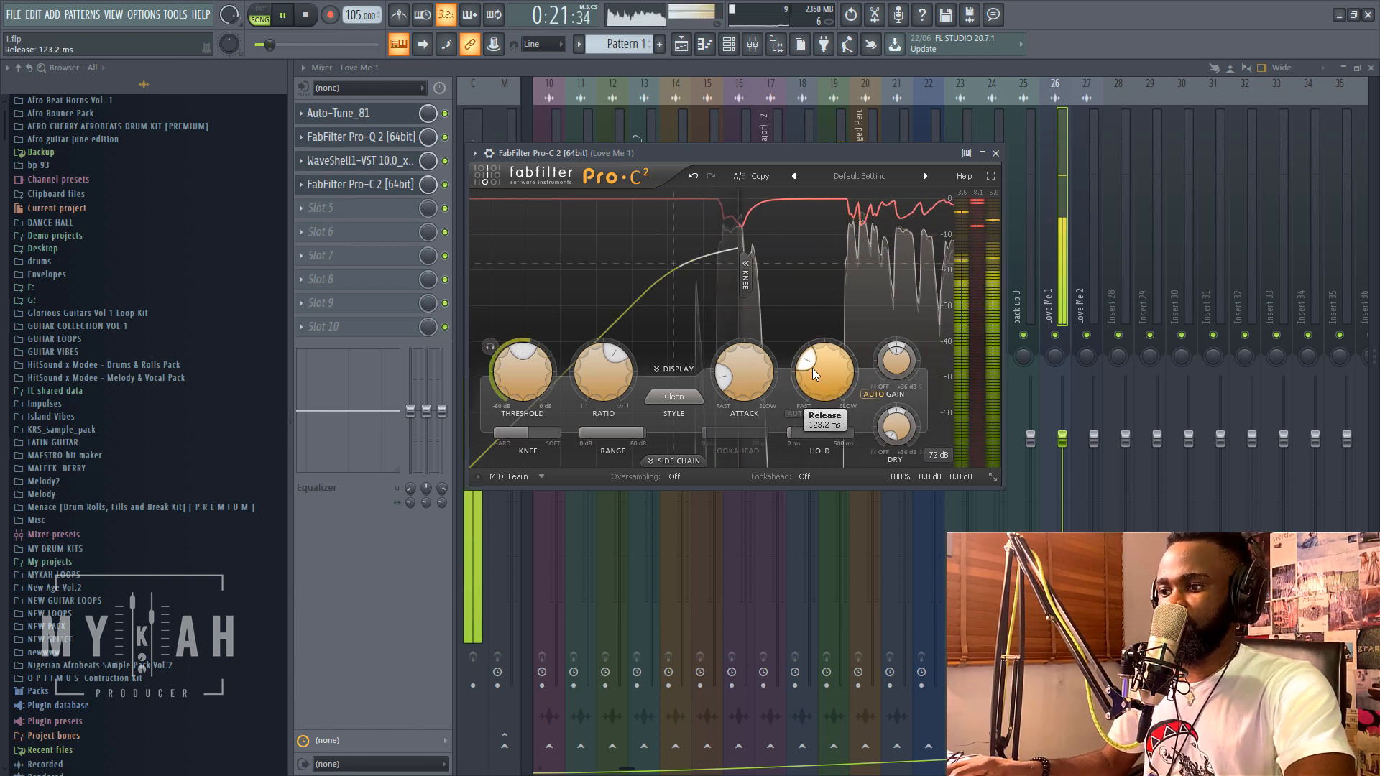
key(space)
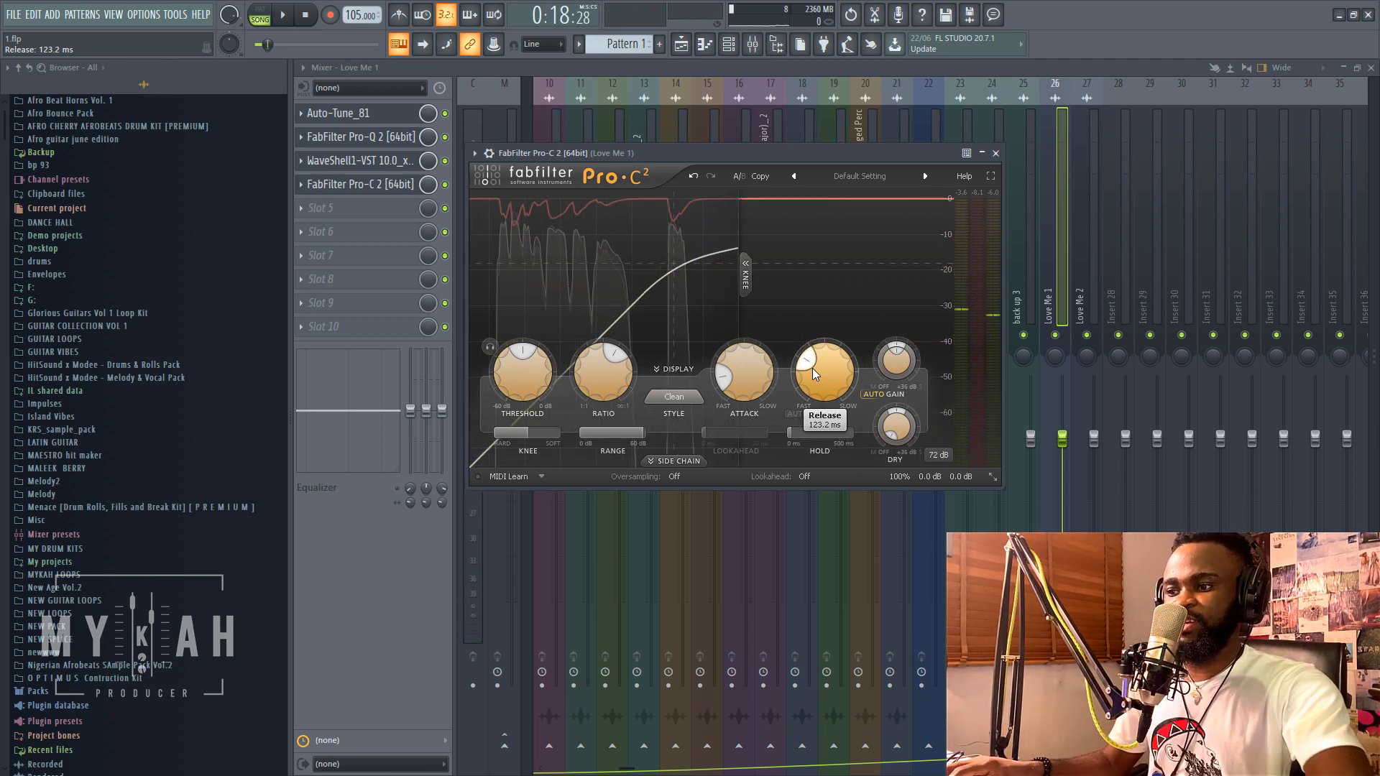
key(space)
drag(807, 363, 806, 359)
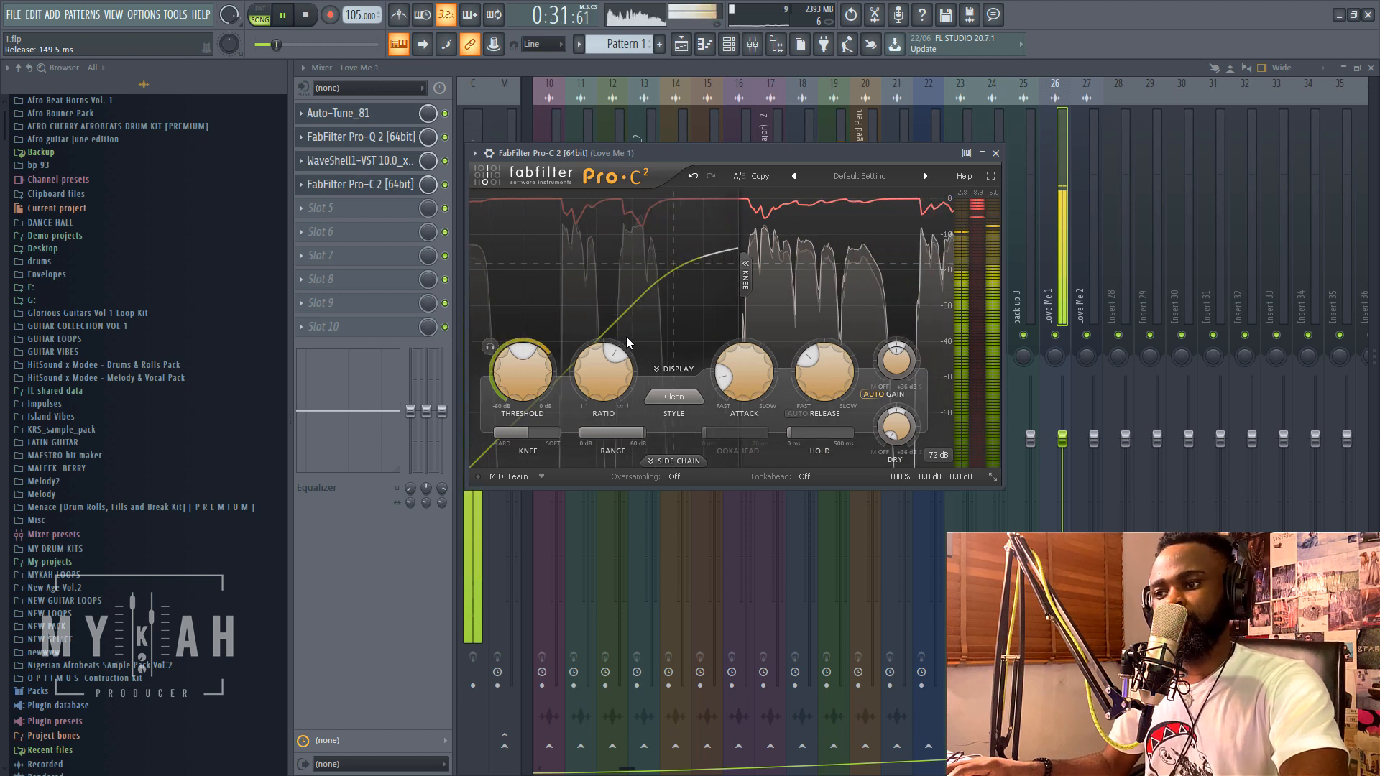
mouse_move(823, 360)
mouse_move(747, 369)
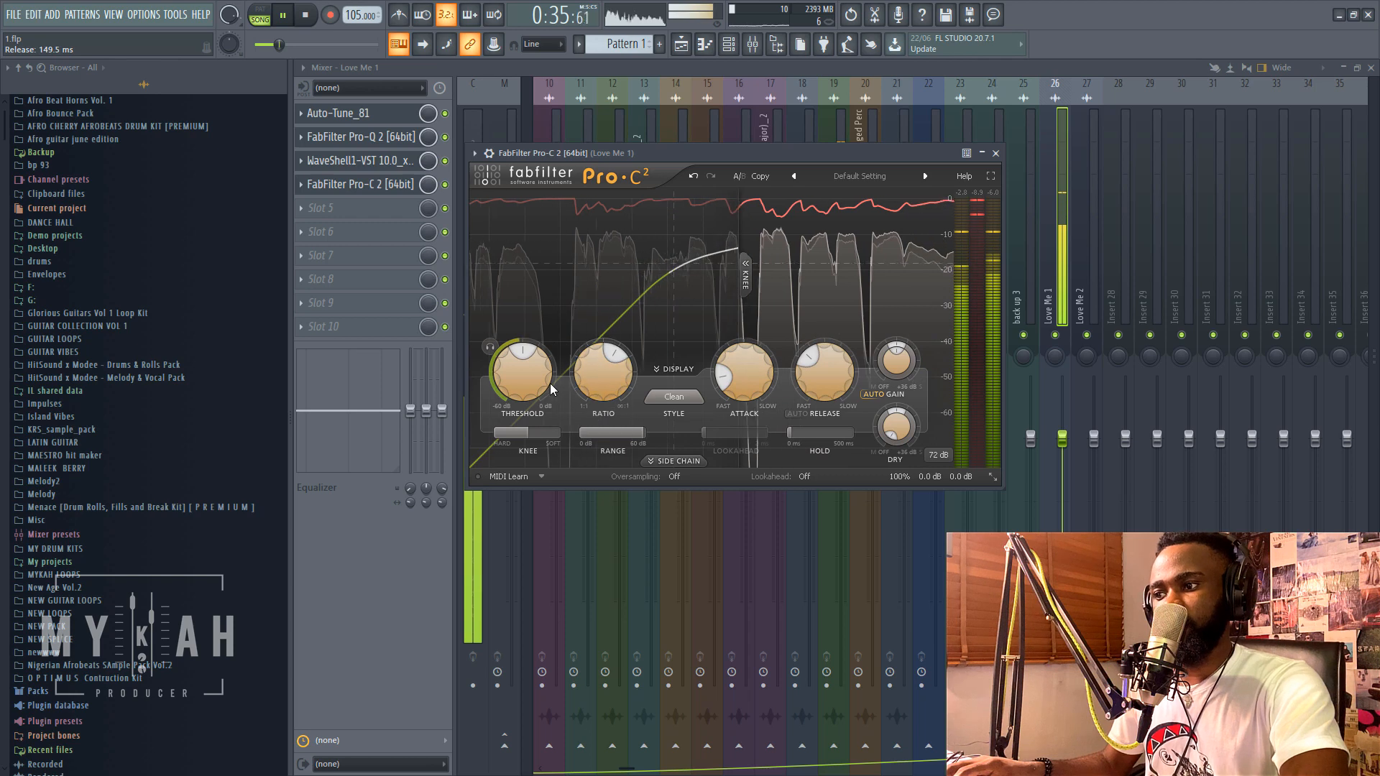
mouse_move(542, 385)
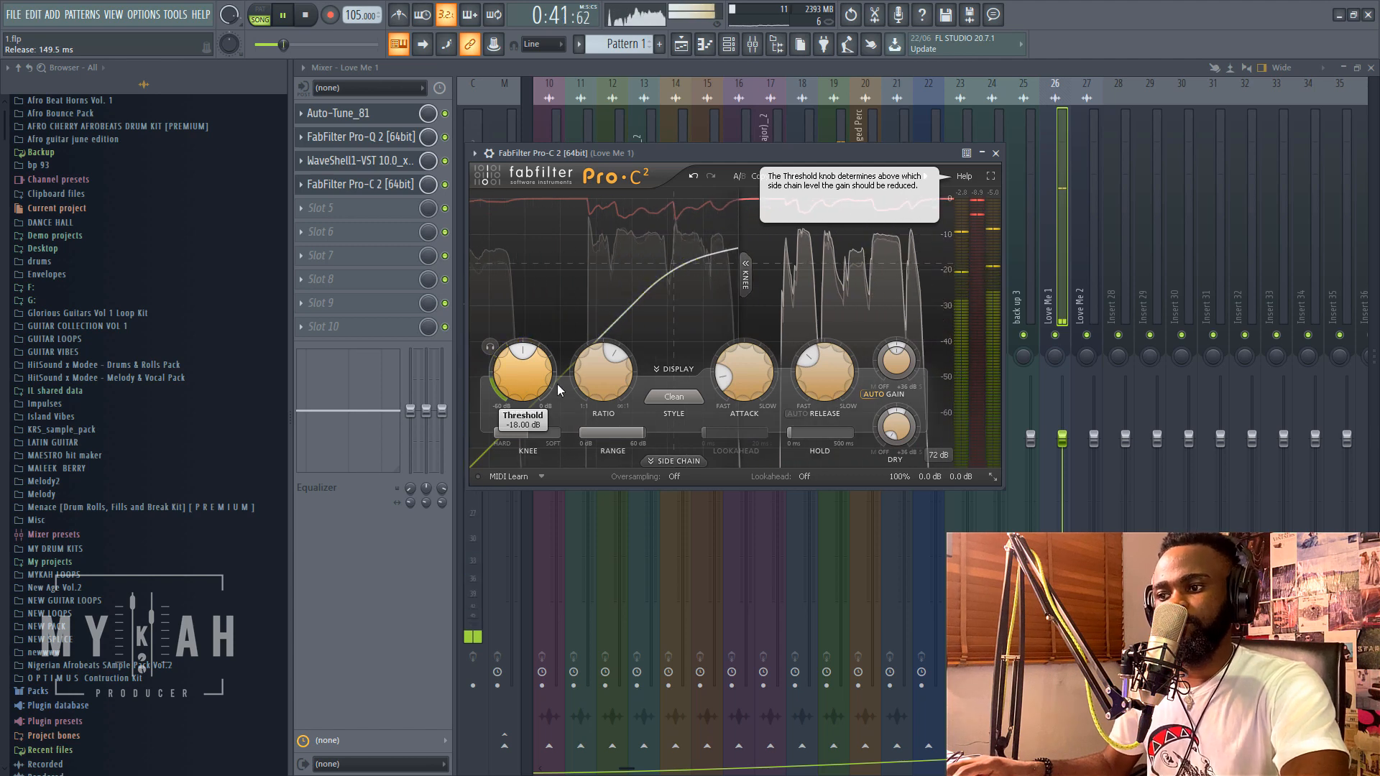
Check the beat tracks in the playlist and audition the Love Me 1 vocal with the beat from the mixer.
click(683, 46)
key(space)
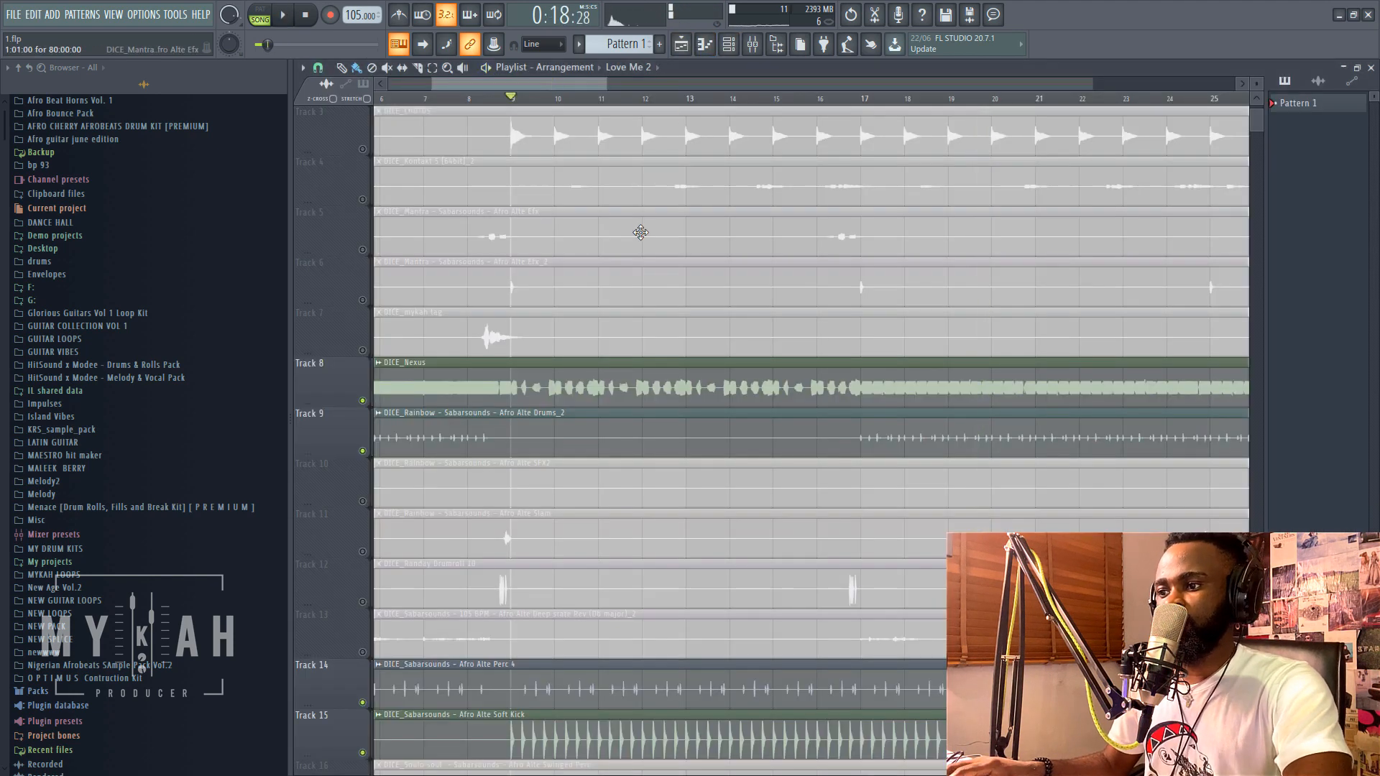
scroll(640, 233, up, 2)
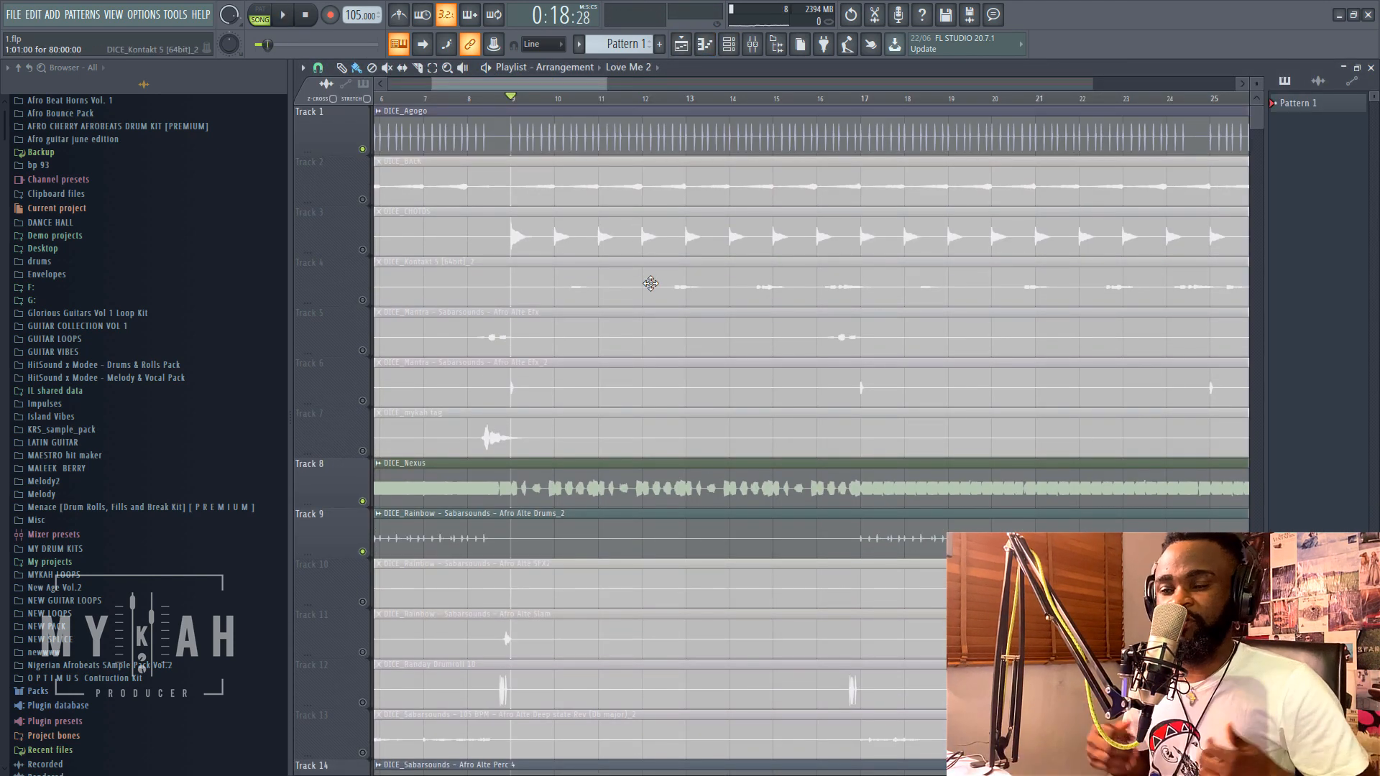
click(753, 44)
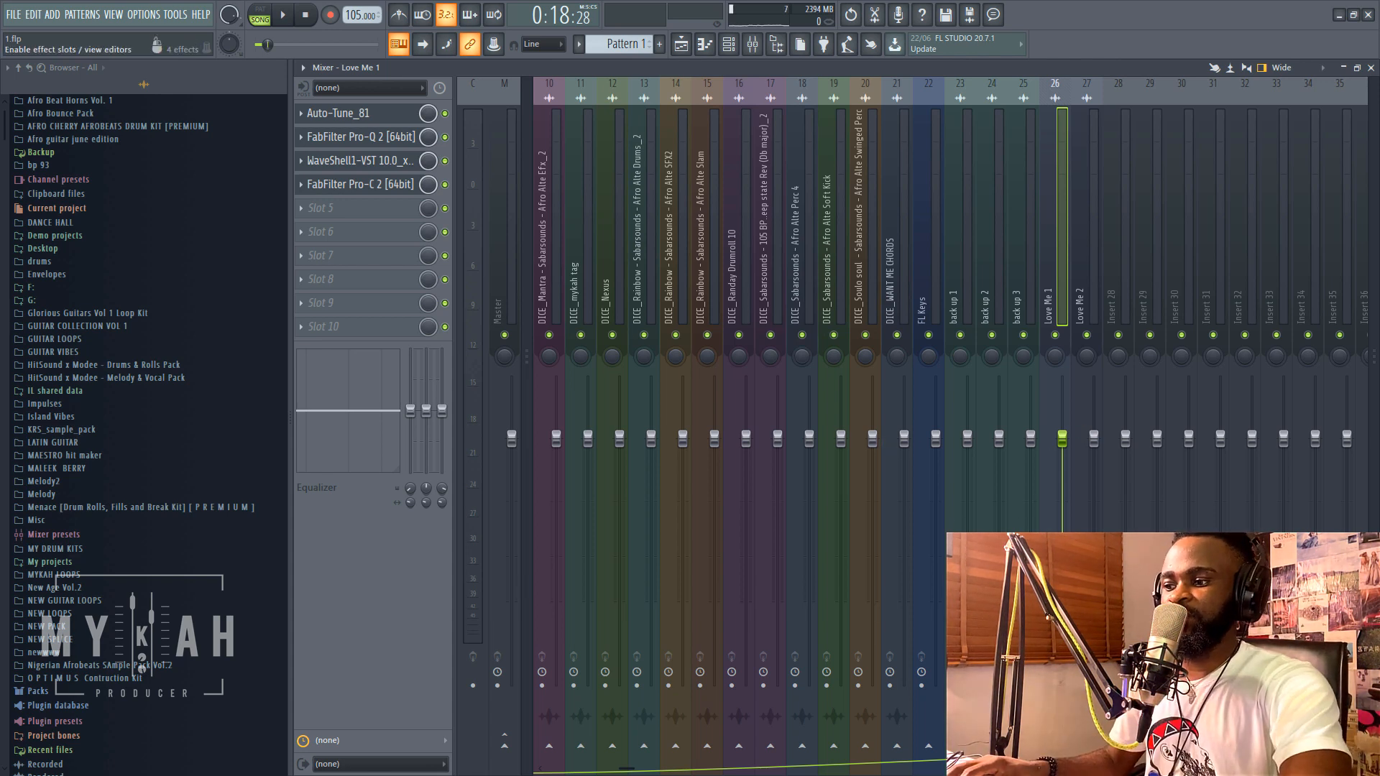
key(space)
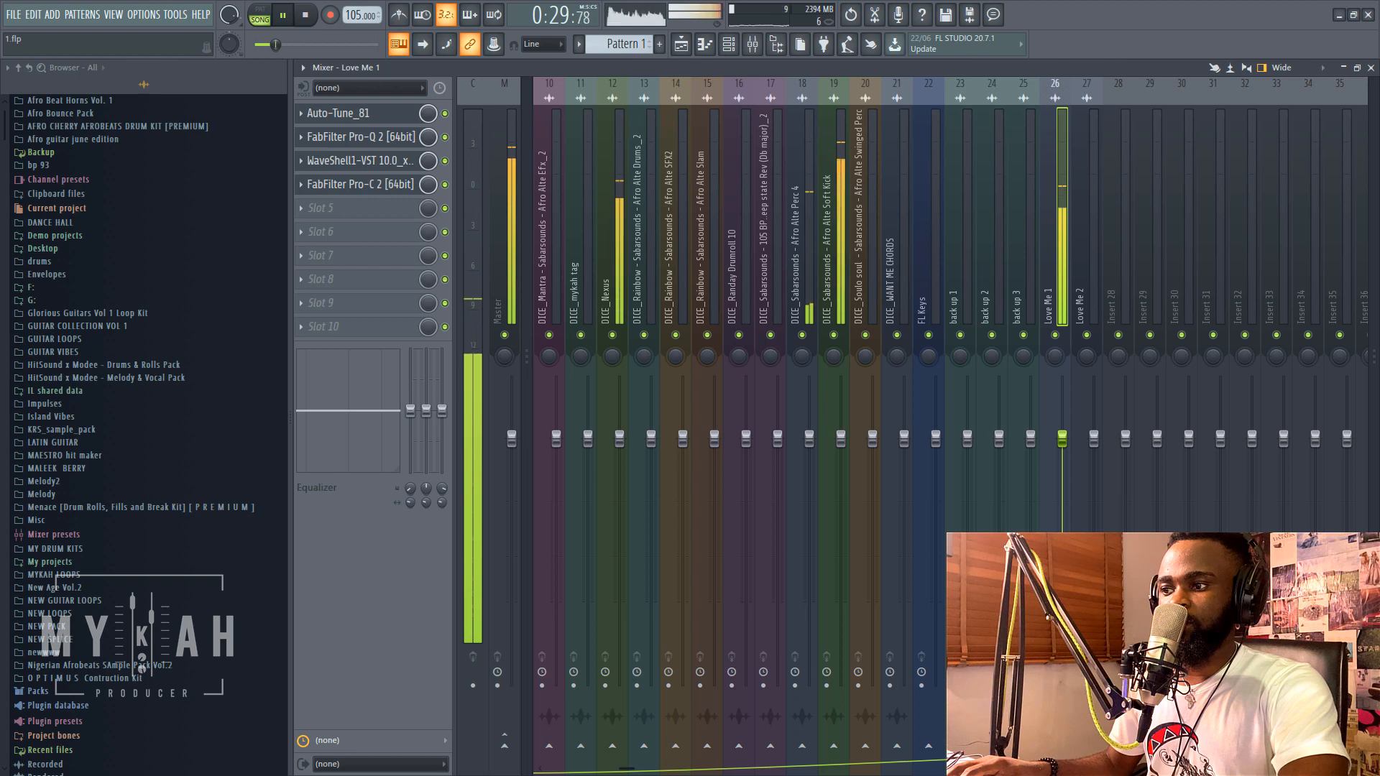
key(space)
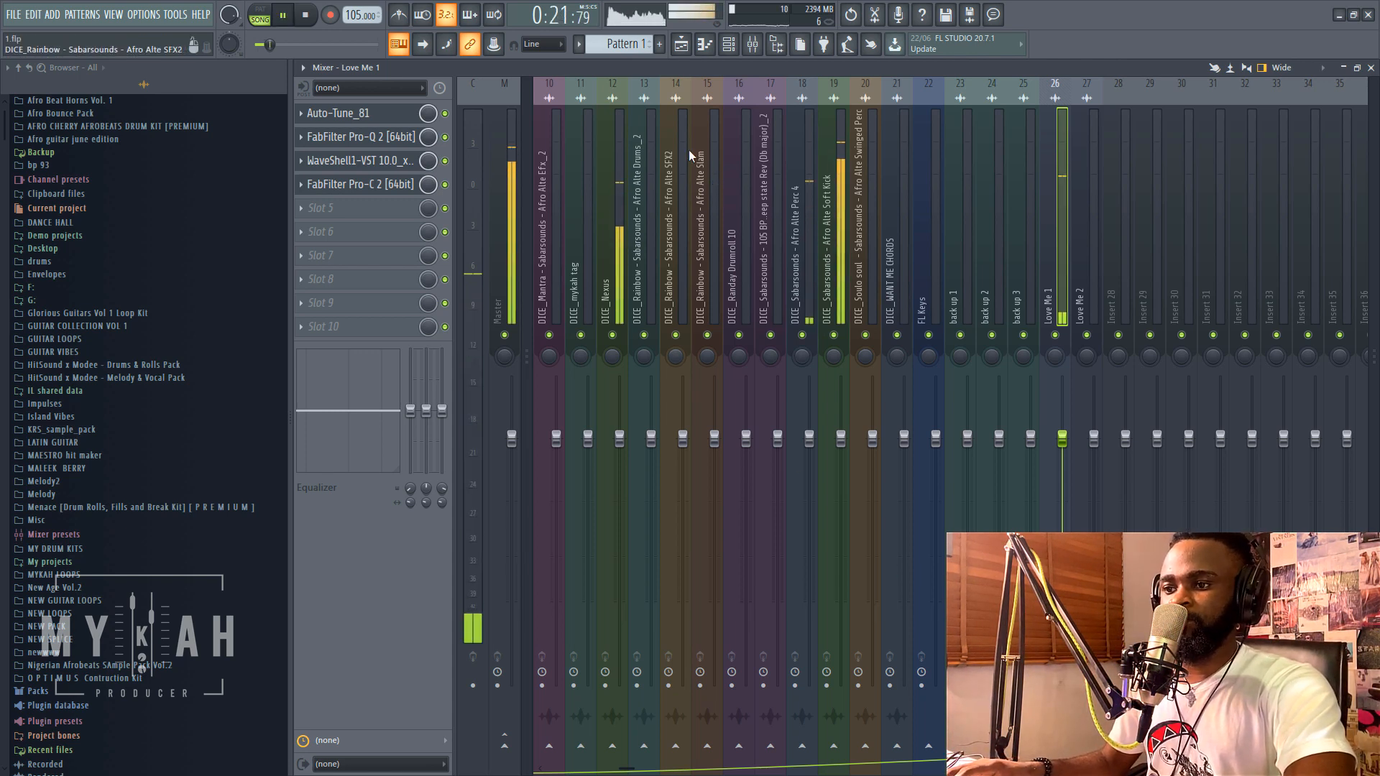
key(space)
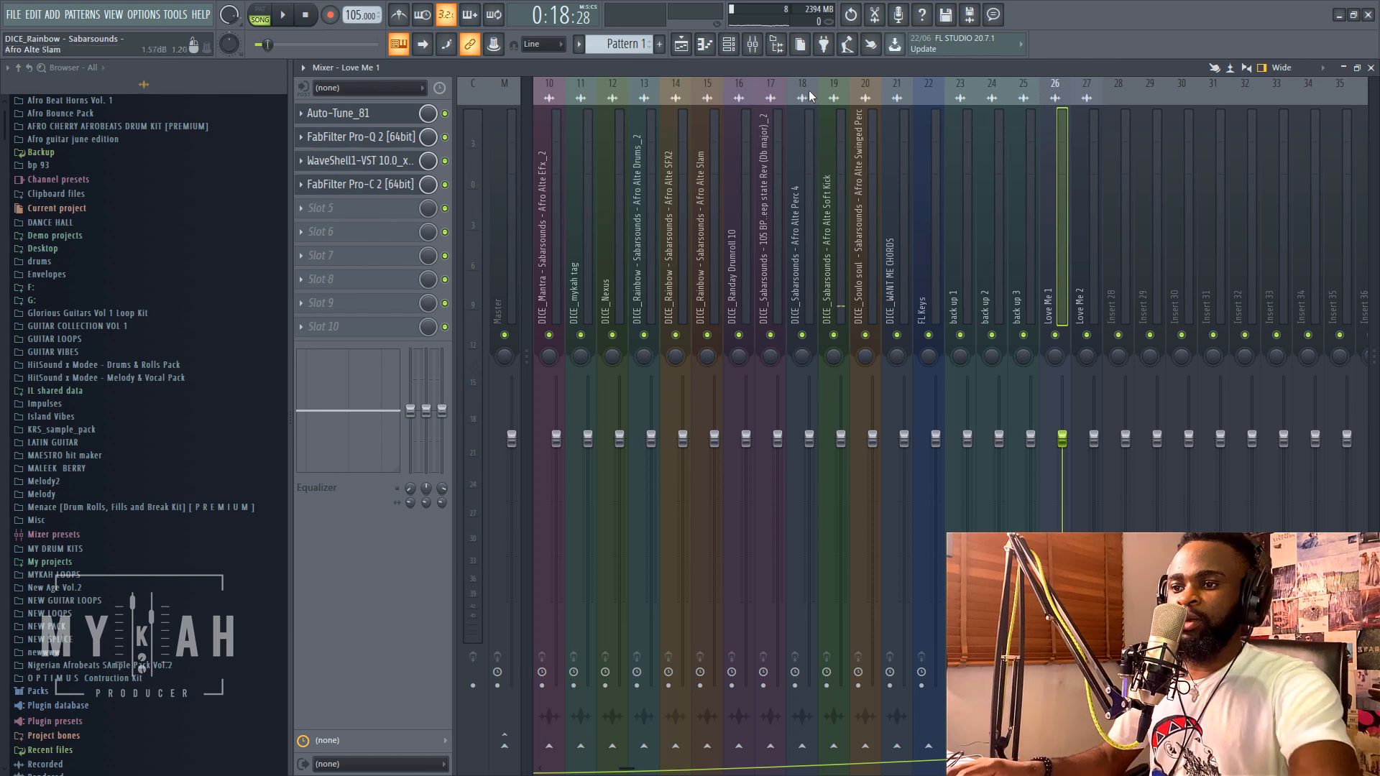
Load Fruity Parametric EQ 2 in effect slot 5 of the Love Me 1 track and apply the Vocal Presence preset.
click(360, 207)
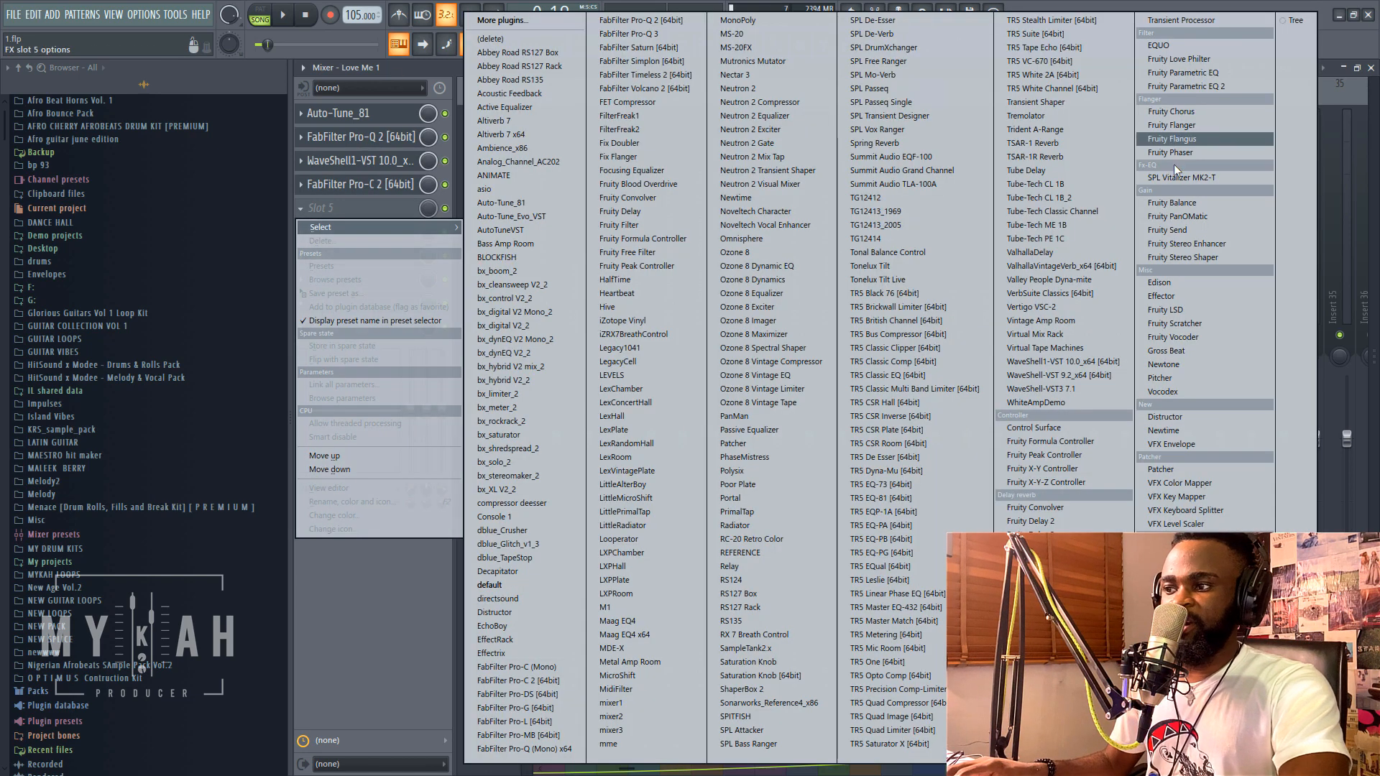
click(1188, 86)
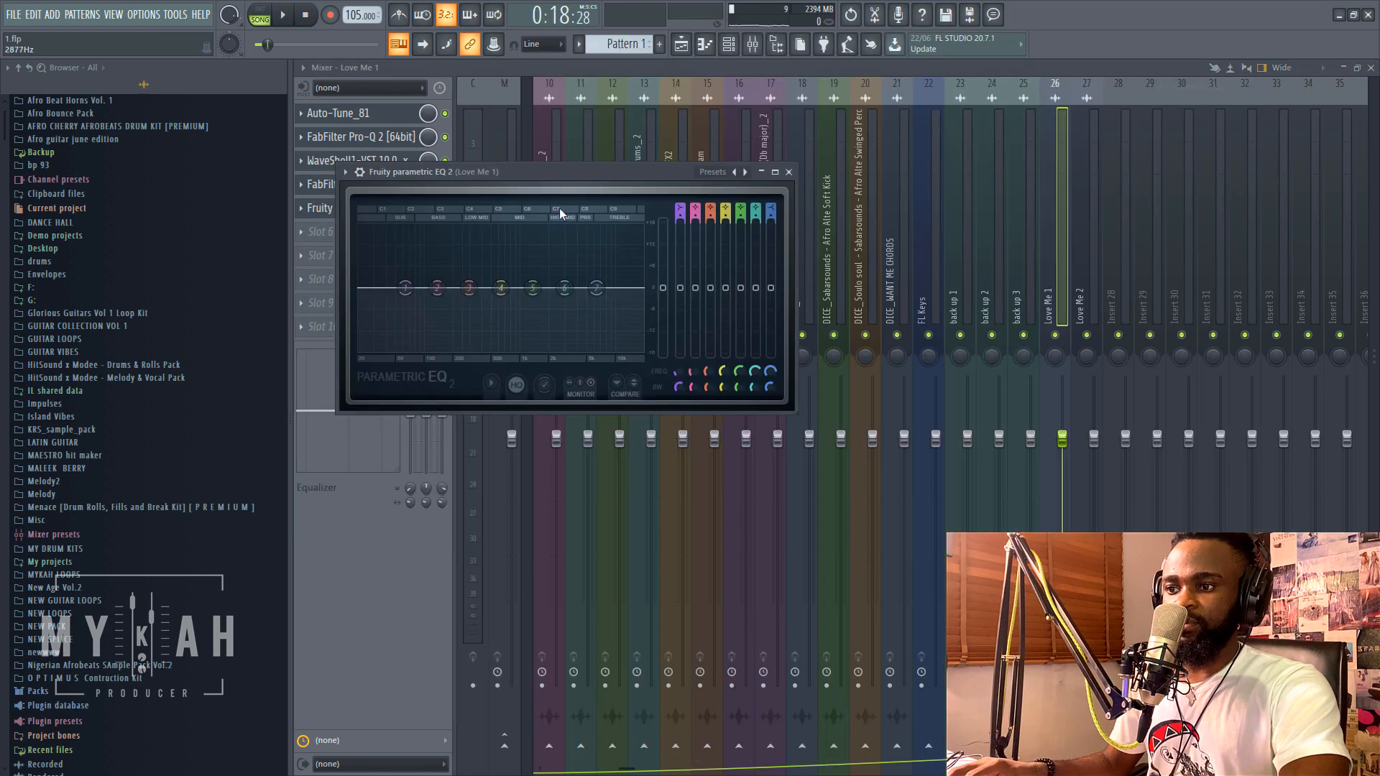
drag(556, 173, 641, 276)
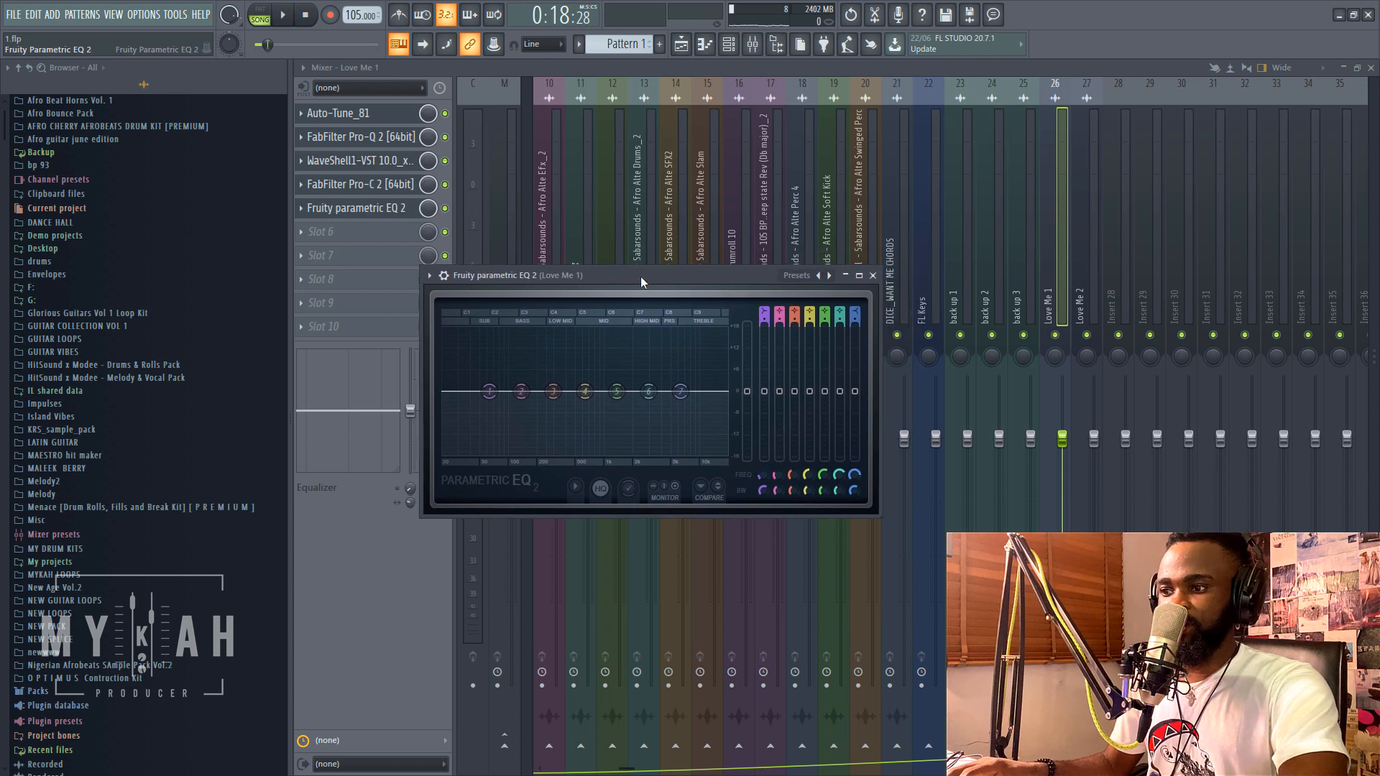
click(830, 276)
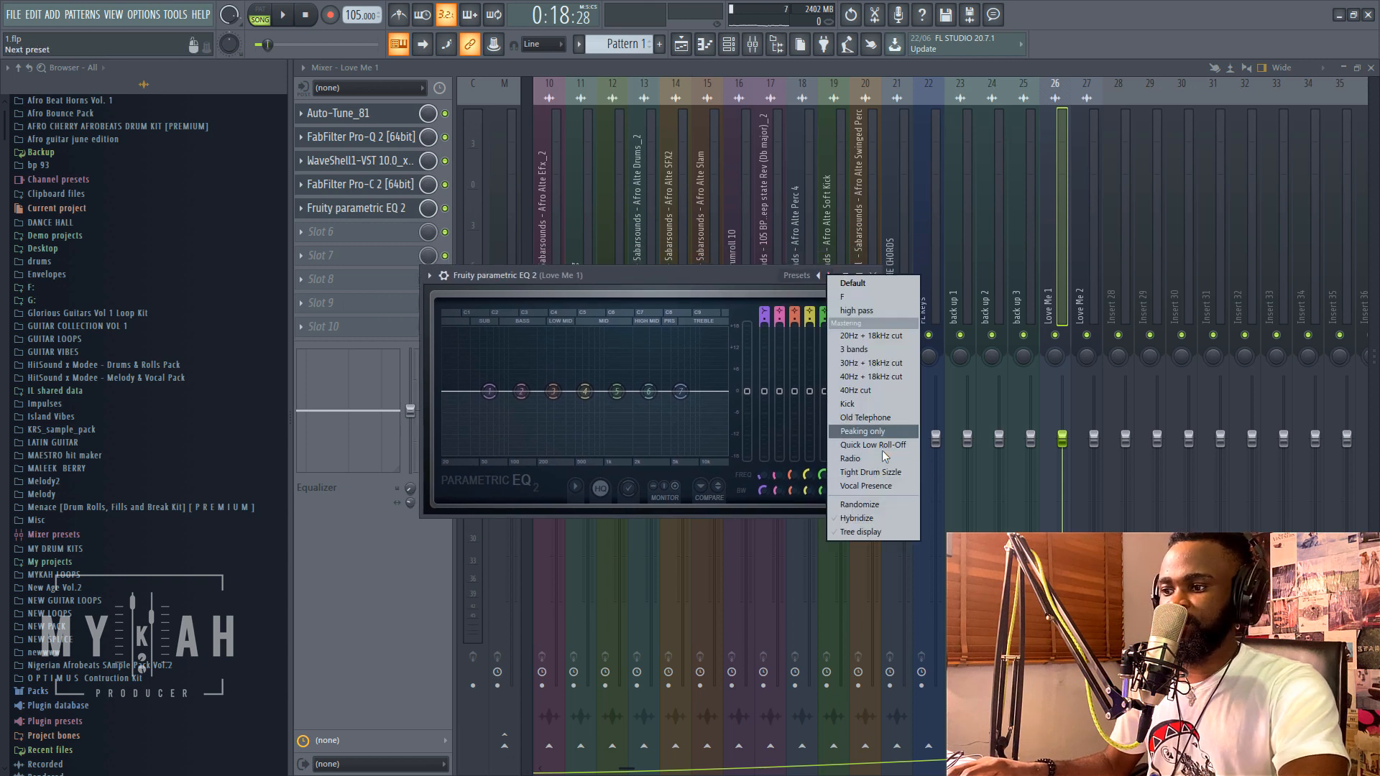
click(870, 488)
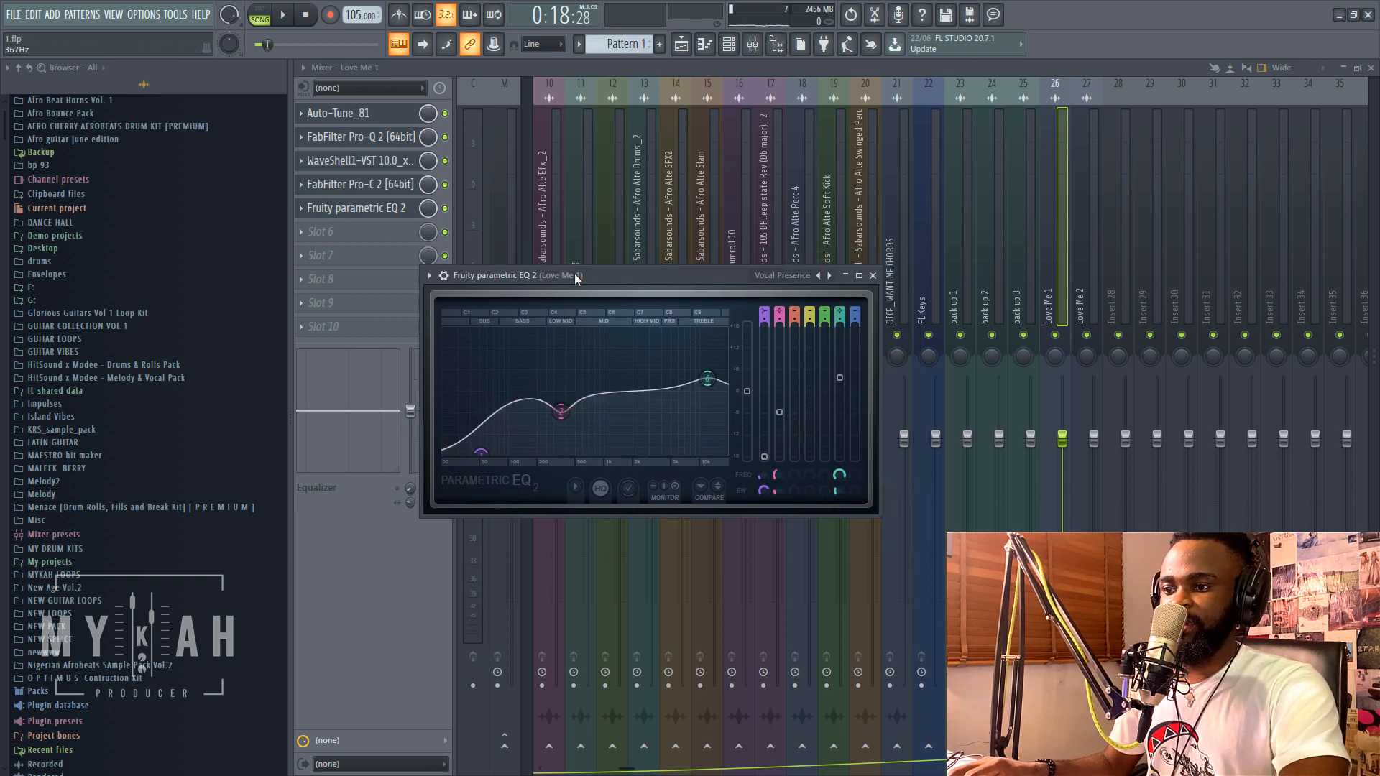
drag(575, 274, 623, 270)
During playback, shift EQ band 6 to about 10359 Hz and set band 2 to about -0.9 dB at 286 Hz.
key(space)
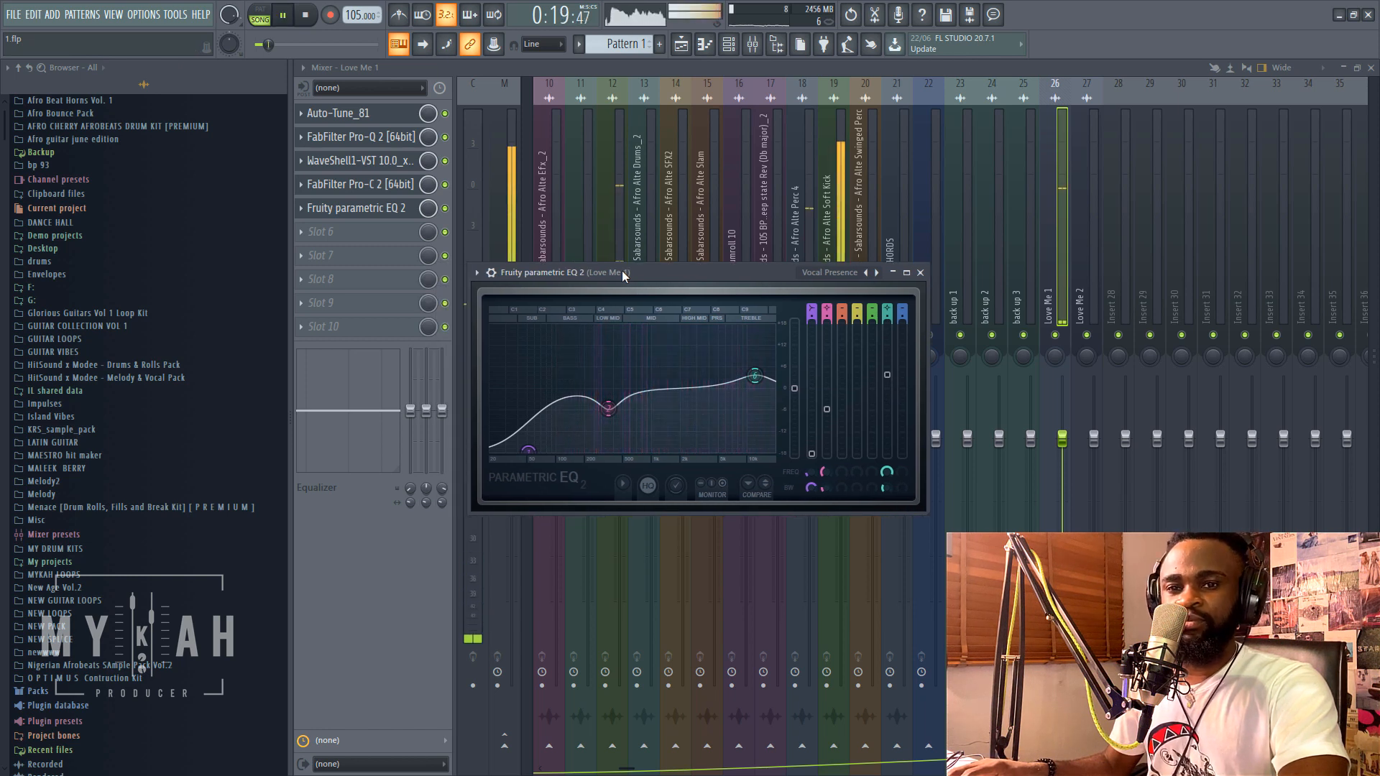
drag(755, 375, 748, 376)
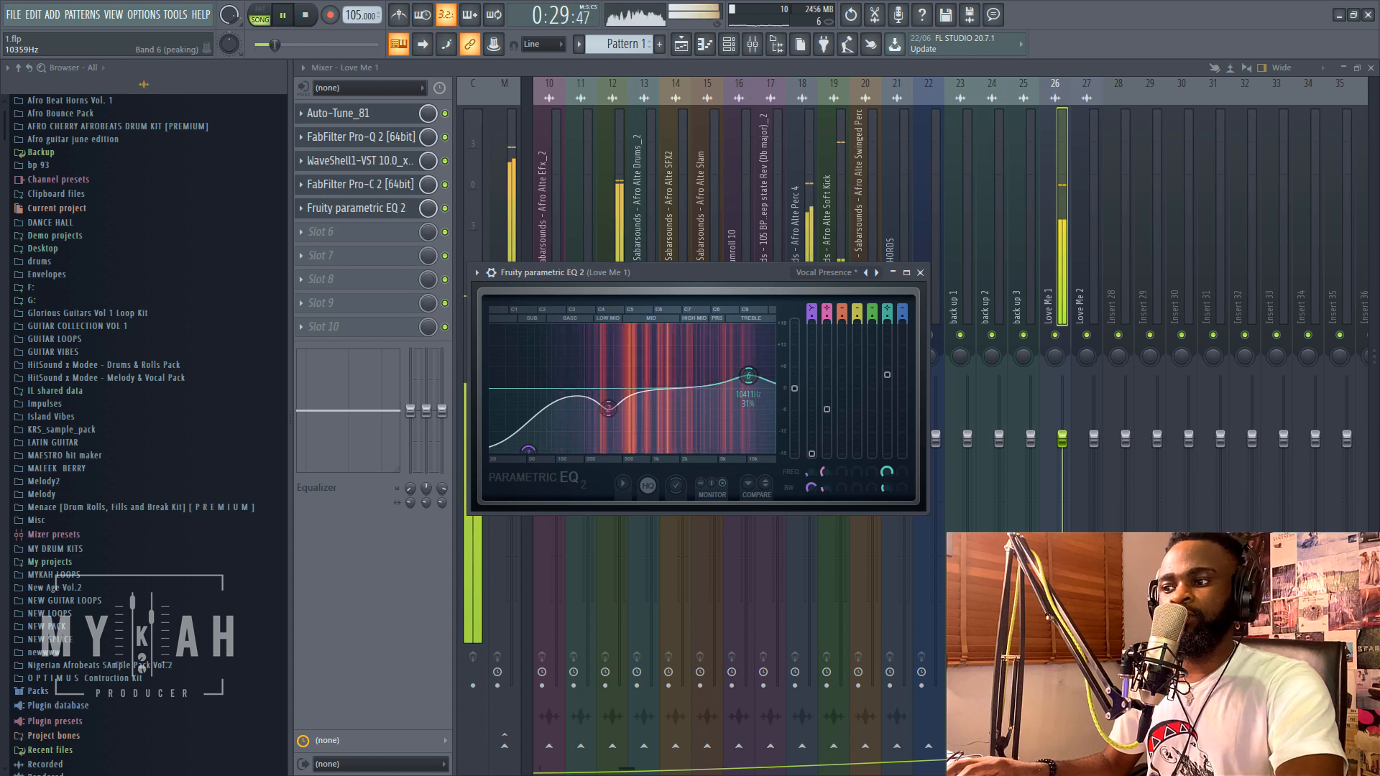
drag(608, 408, 599, 392)
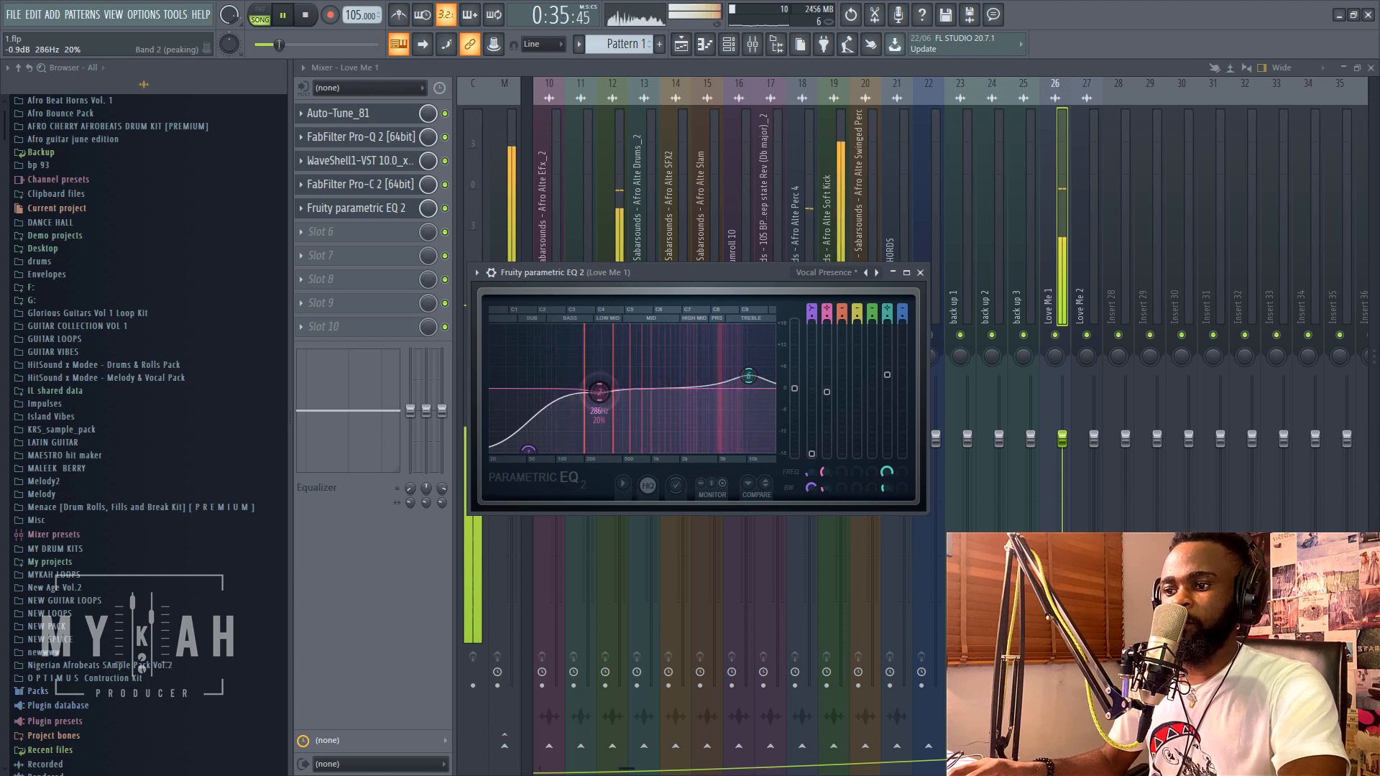
key(space)
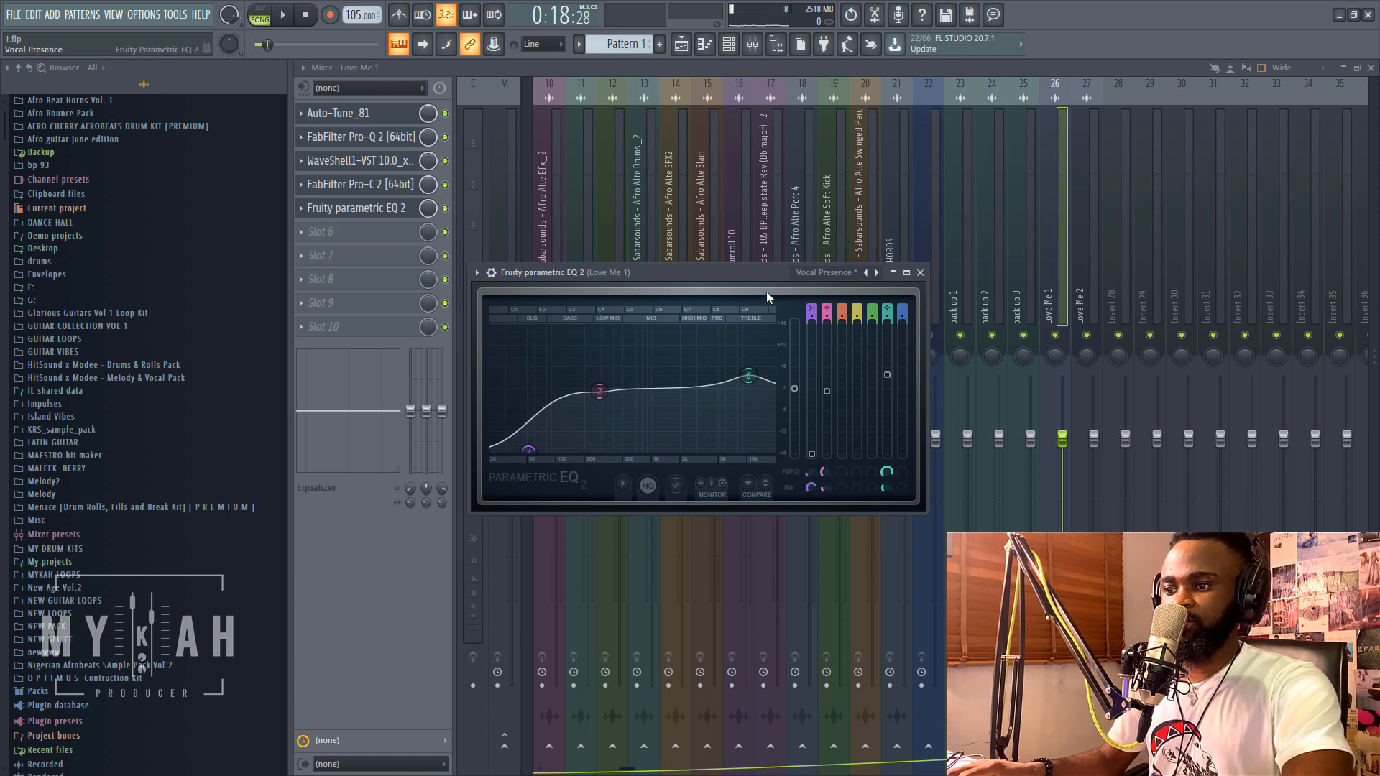
Compare the vocal with Fruity Parametric EQ 2 bypassed and enabled during playback, leaving the EQ switched on.
click(491, 273)
click(881, 295)
key(space)
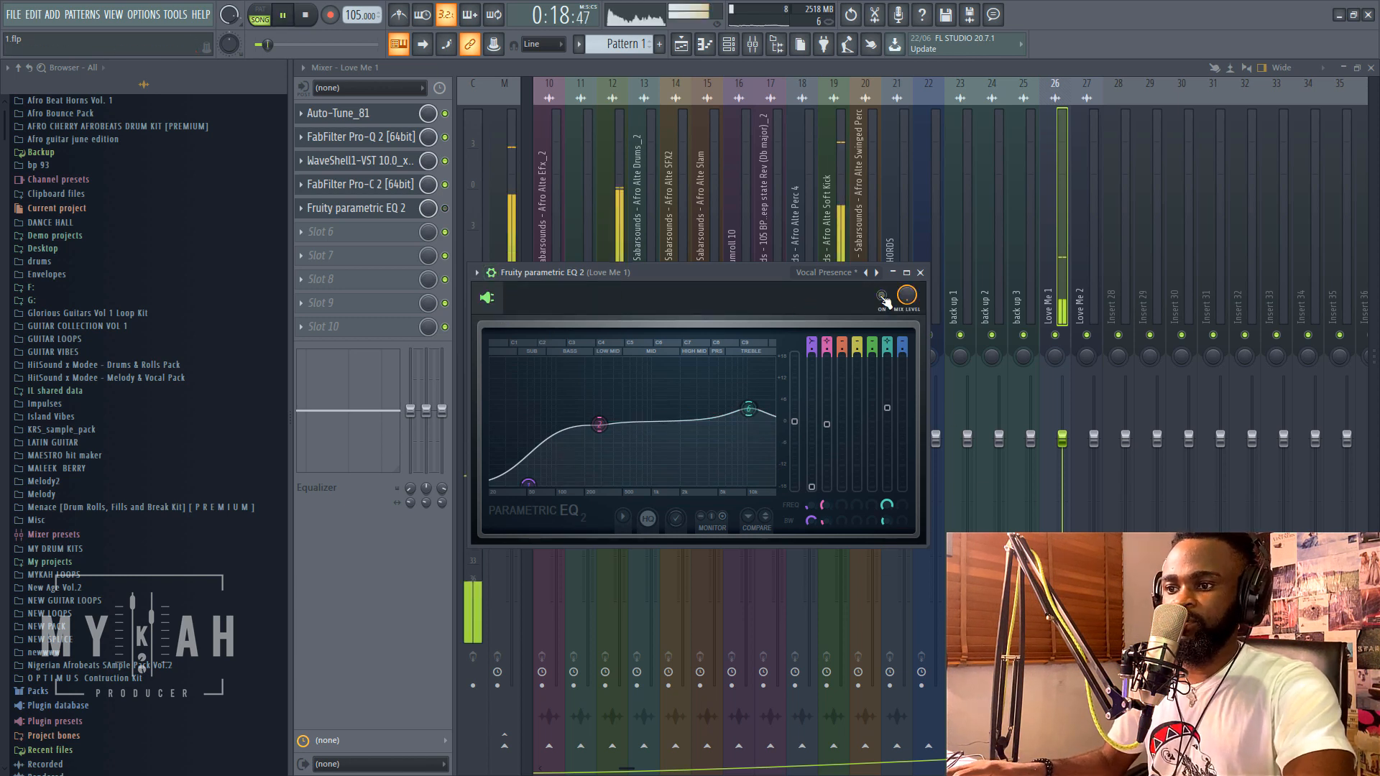
click(882, 296)
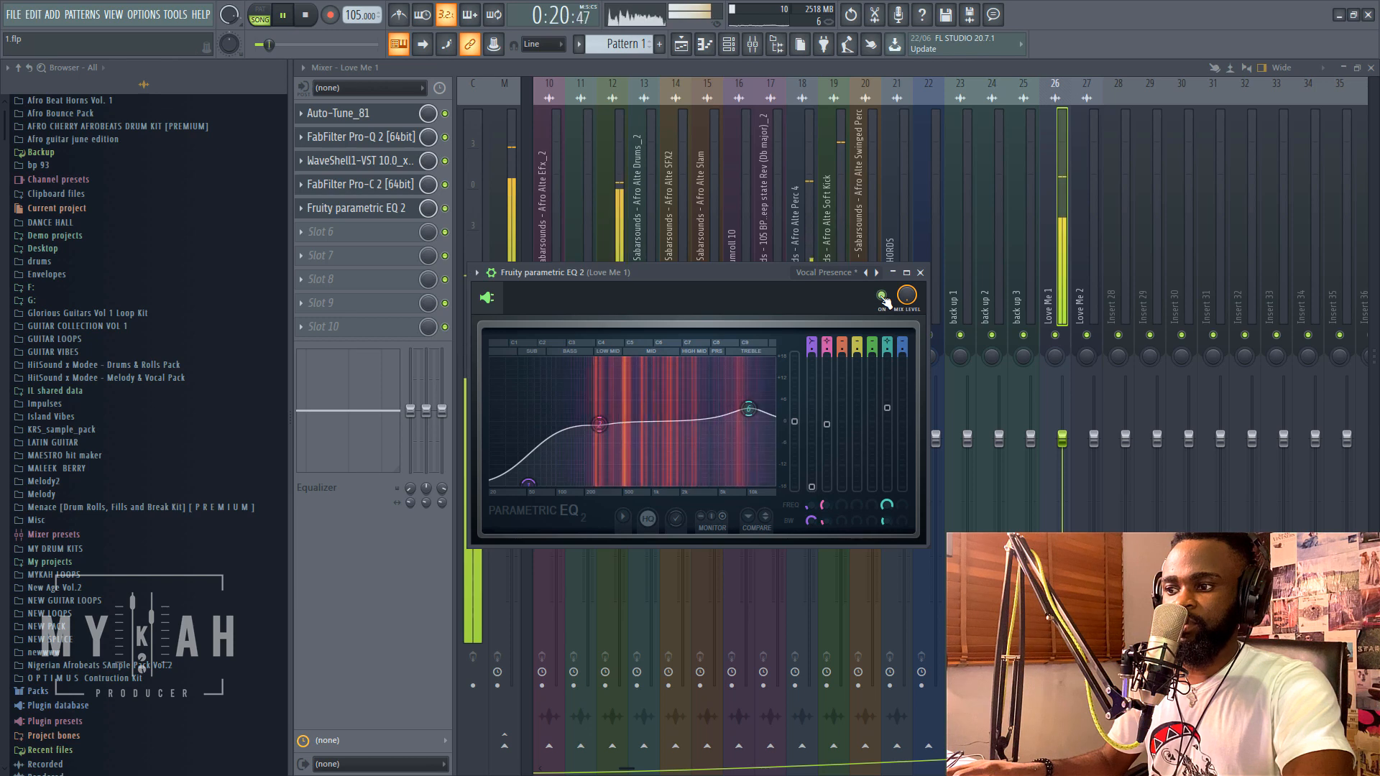
key(space)
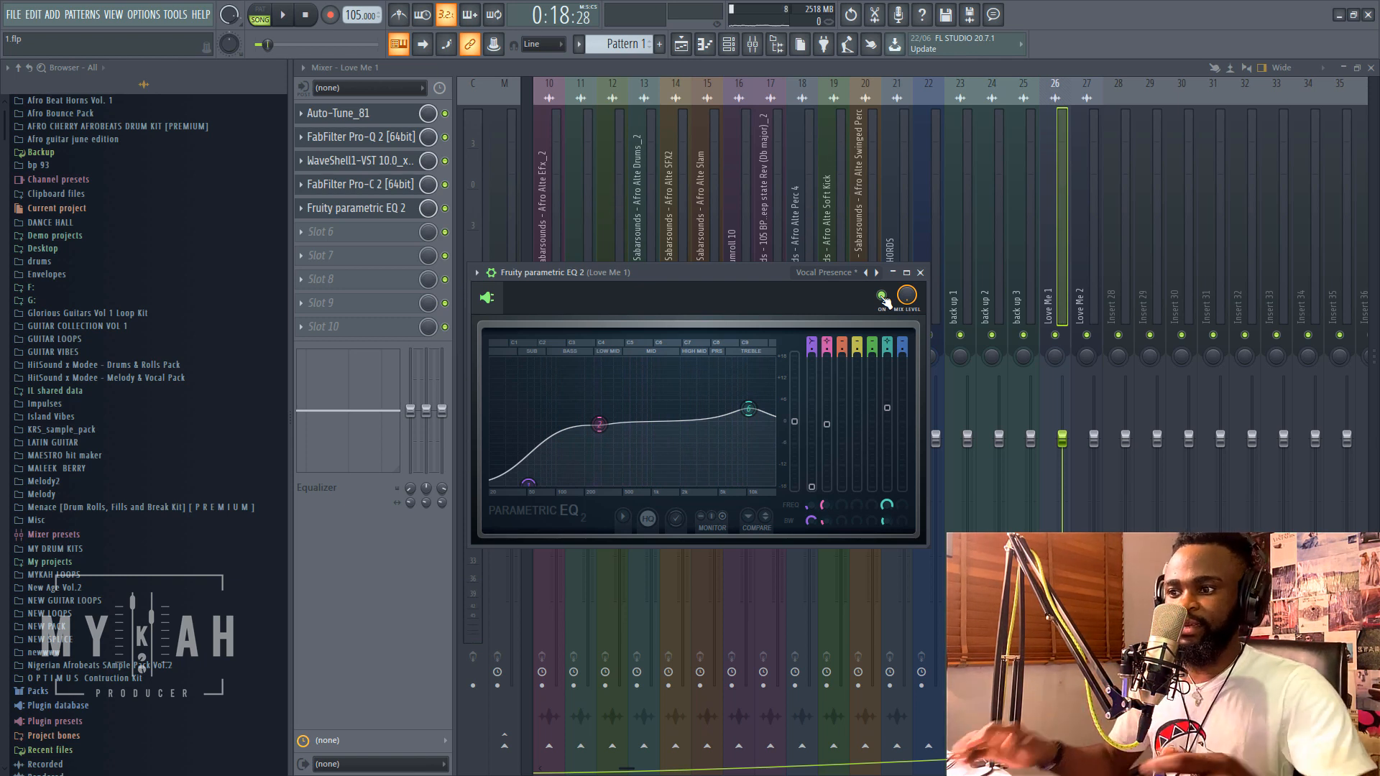
click(882, 296)
key(space)
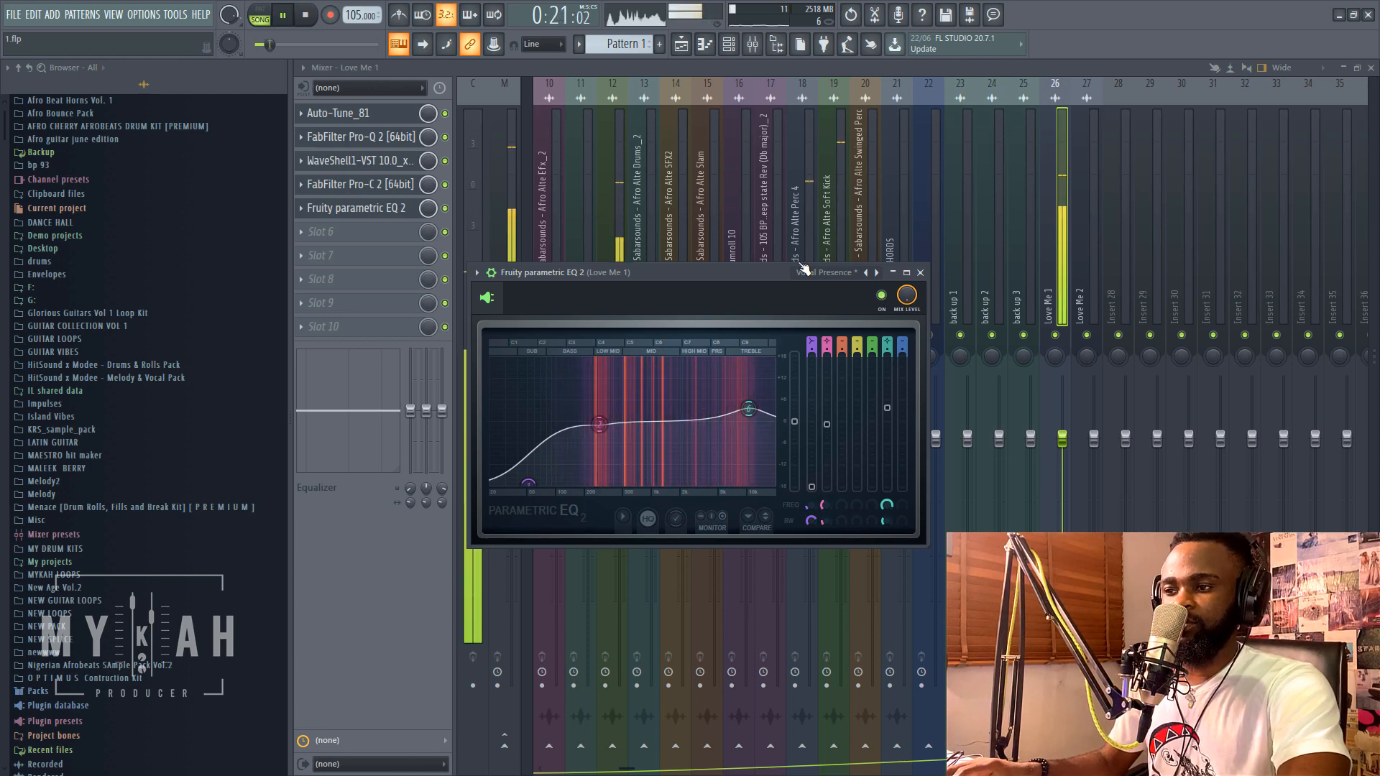
Review the playlist tracks while the vocal plays with the beat, returning to the mixer and stopping playback.
click(684, 45)
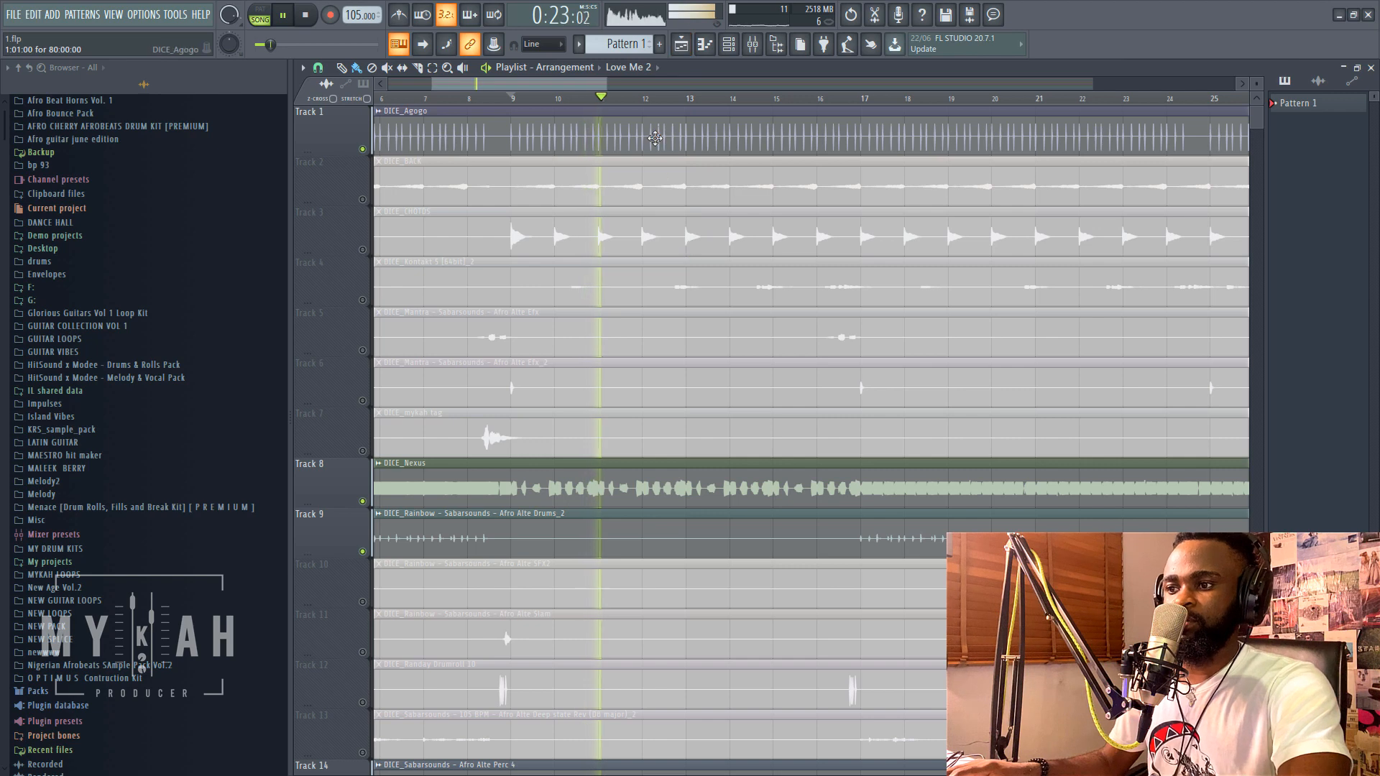
scroll(667, 108, down, 2)
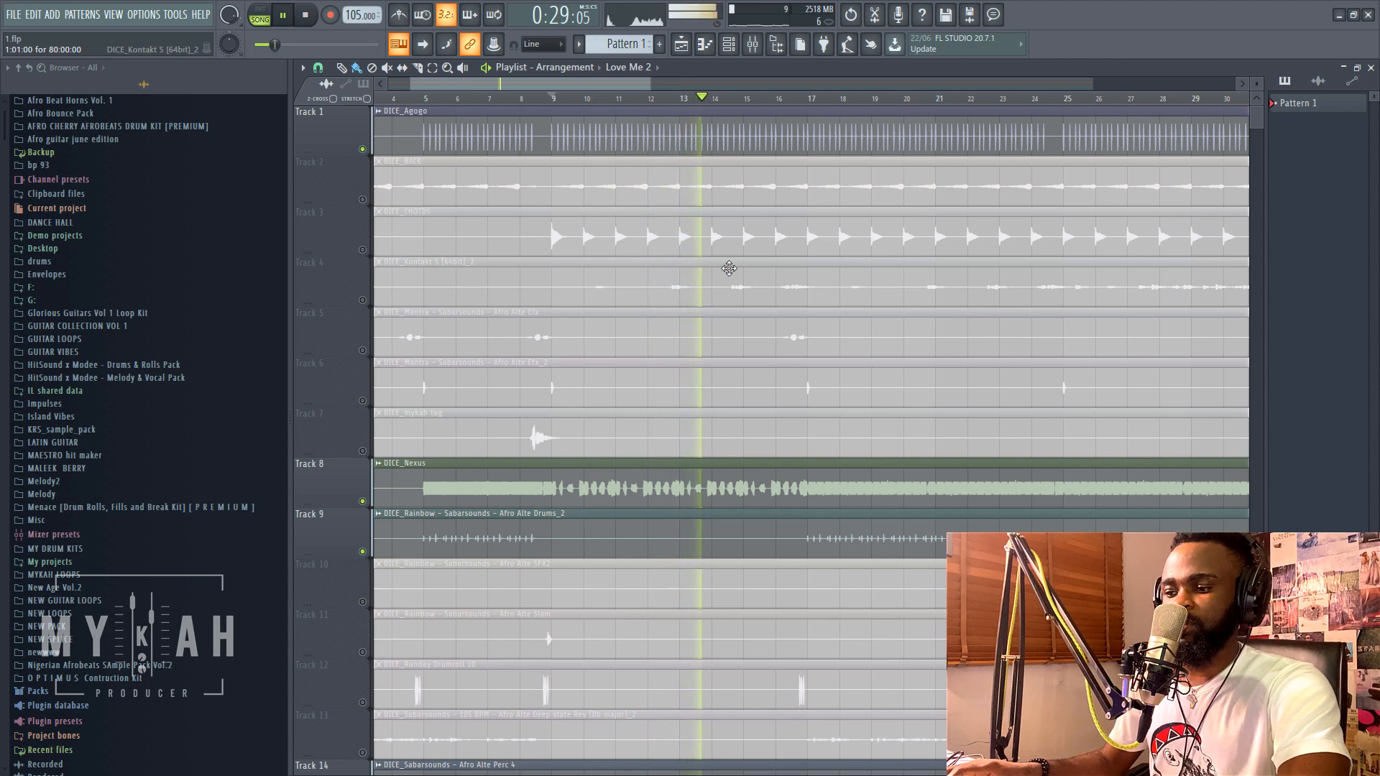
scroll(752, 360, down, 4)
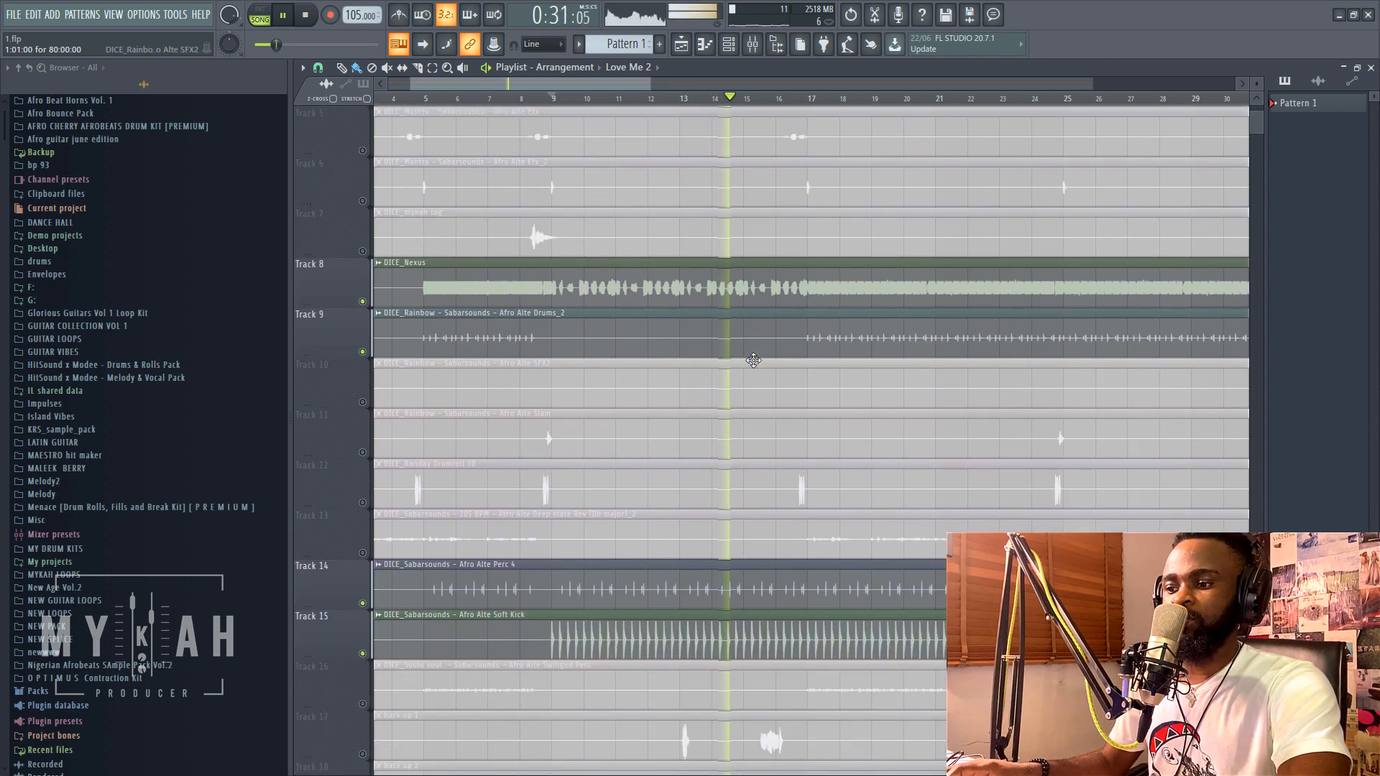
scroll(752, 359, down, 2)
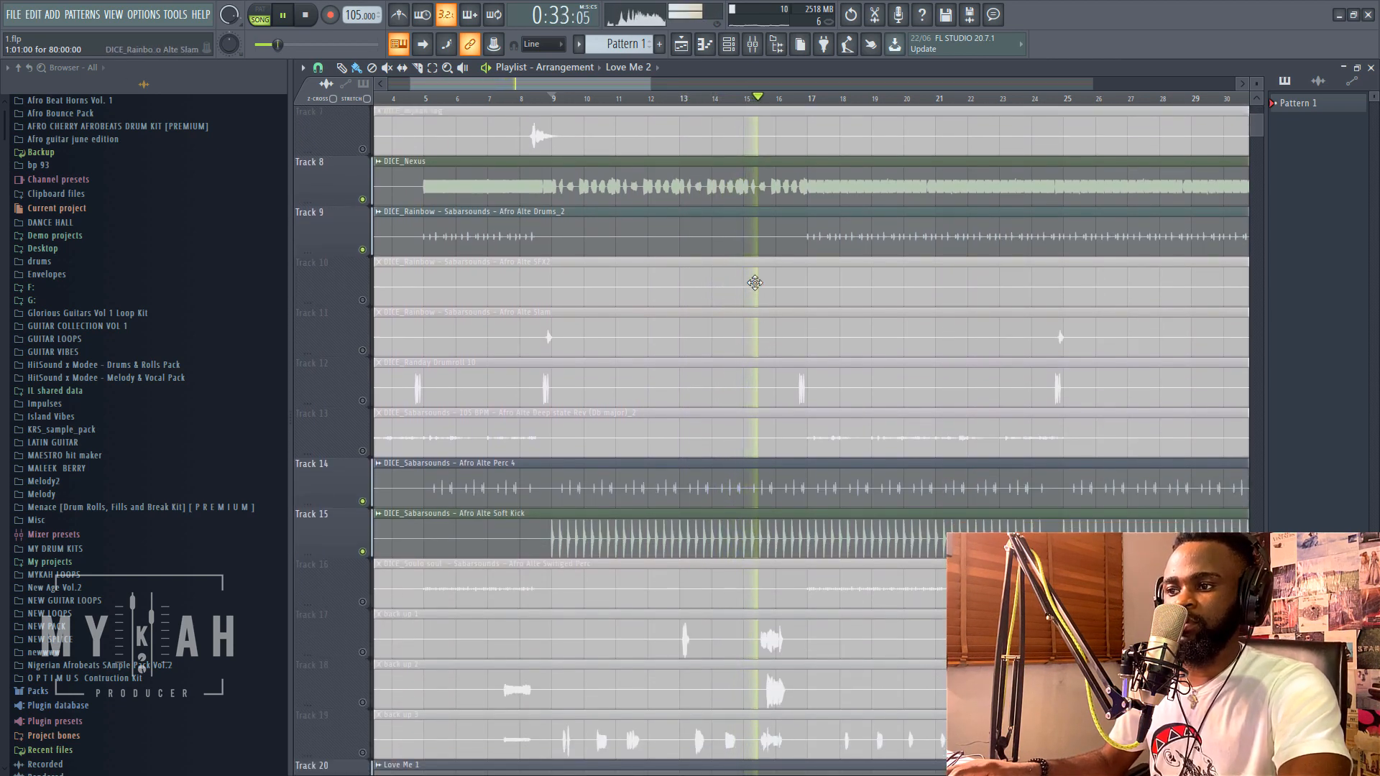
click(753, 45)
key(space)
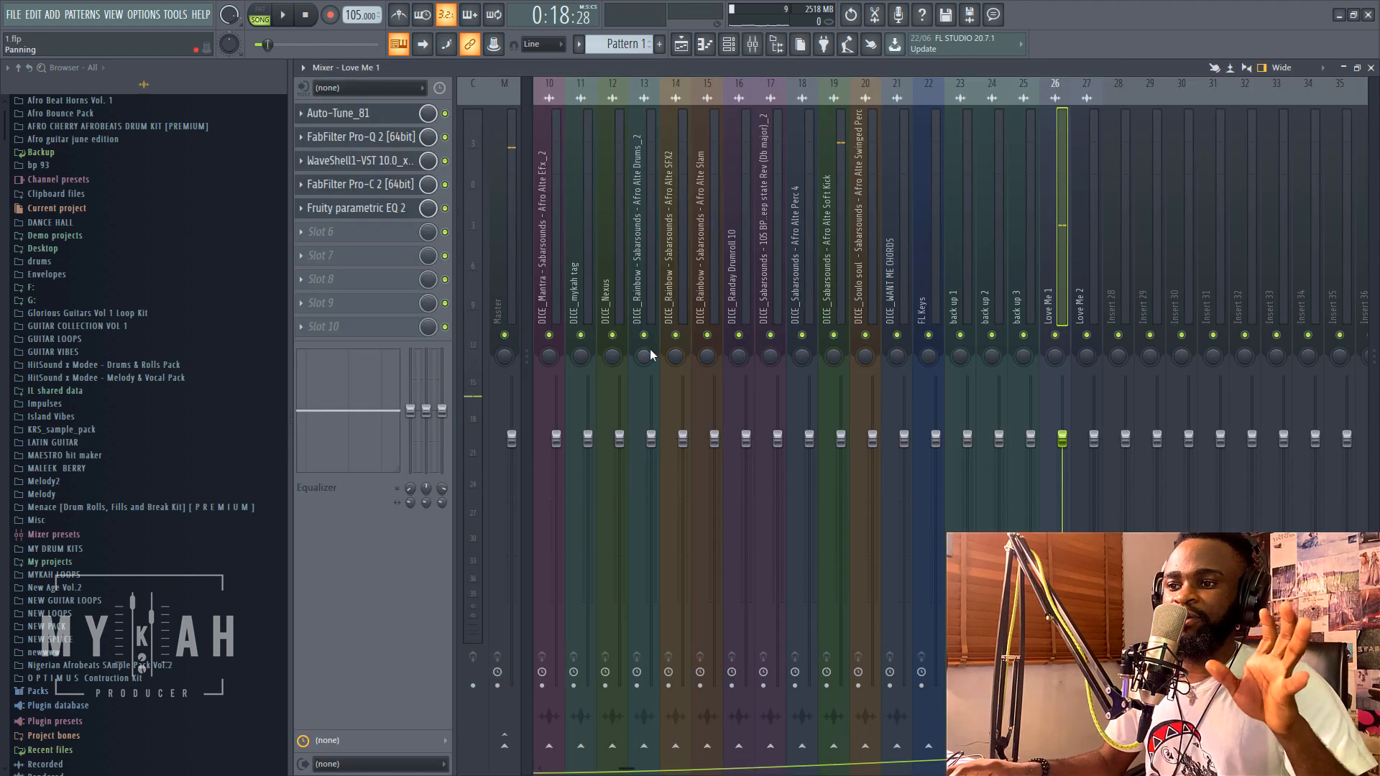
Load the Waves CLA-76 Stereo compressor through WaveShell1-VST 10.0 in effect slot 6 of the Love Me 1 track.
click(388, 232)
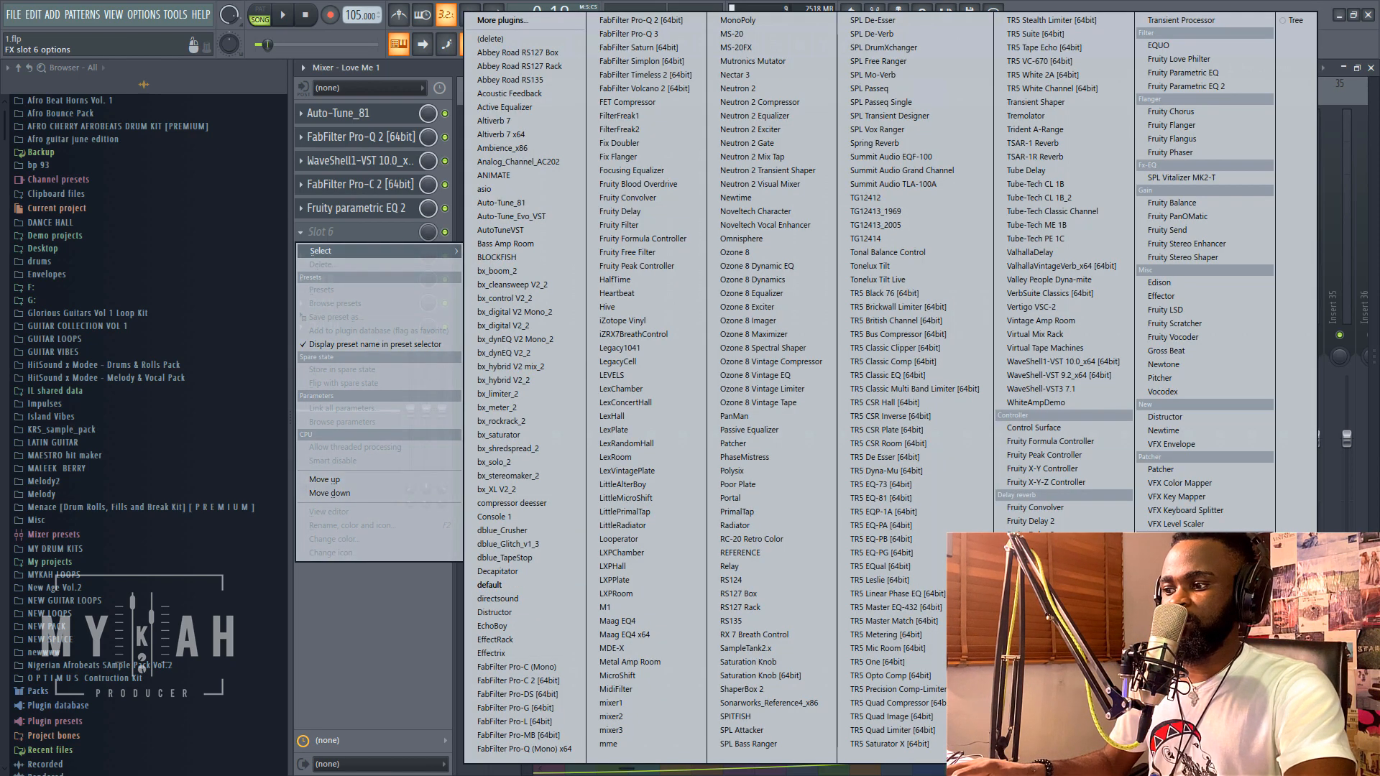
click(1063, 361)
click(532, 214)
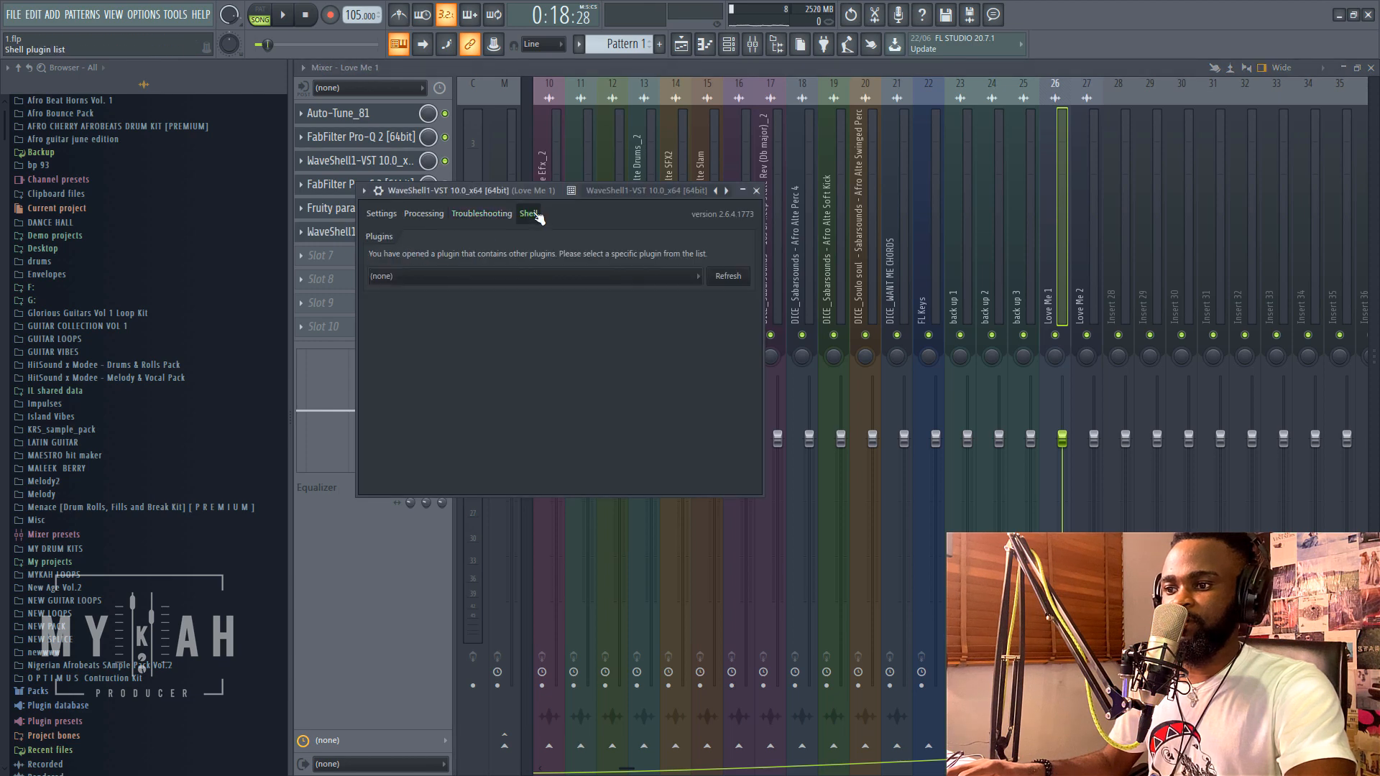
click(567, 280)
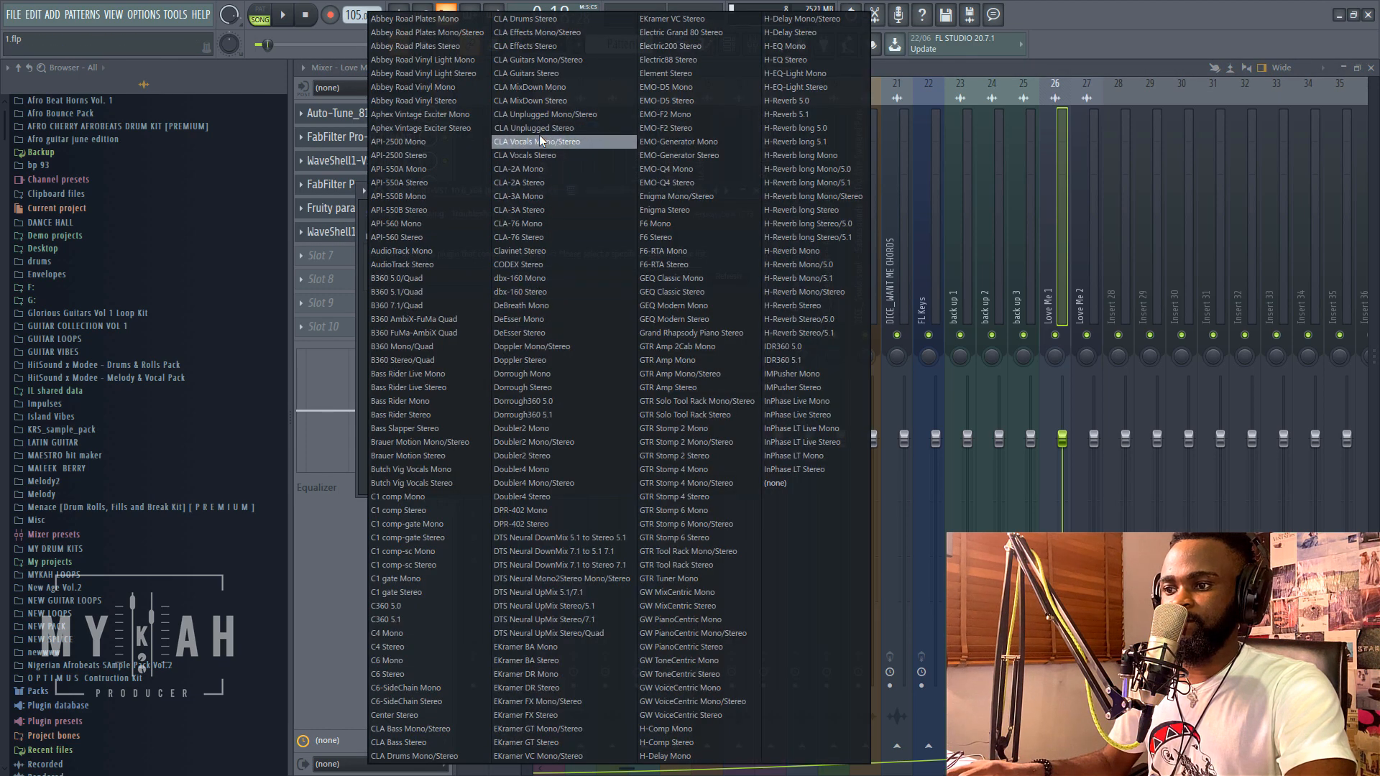
click(539, 237)
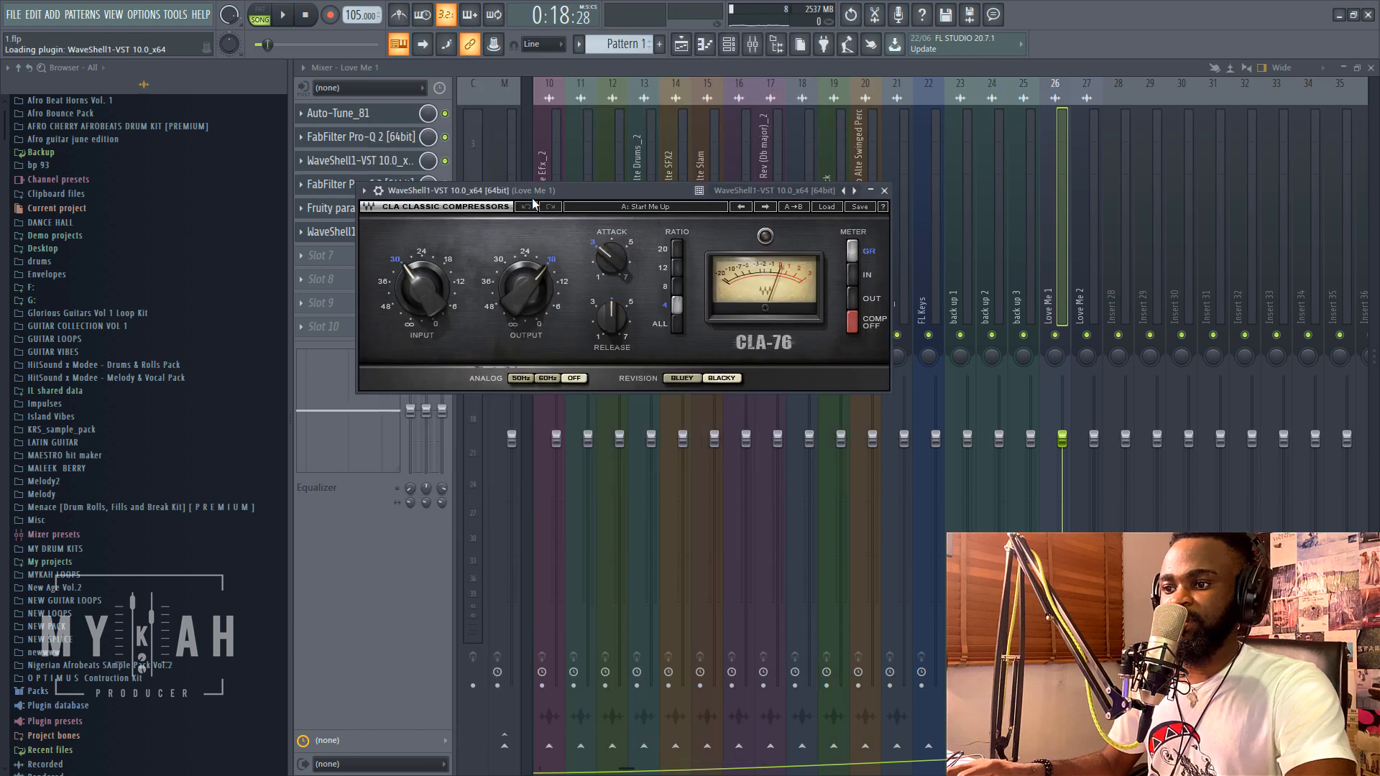
drag(533, 199, 730, 281)
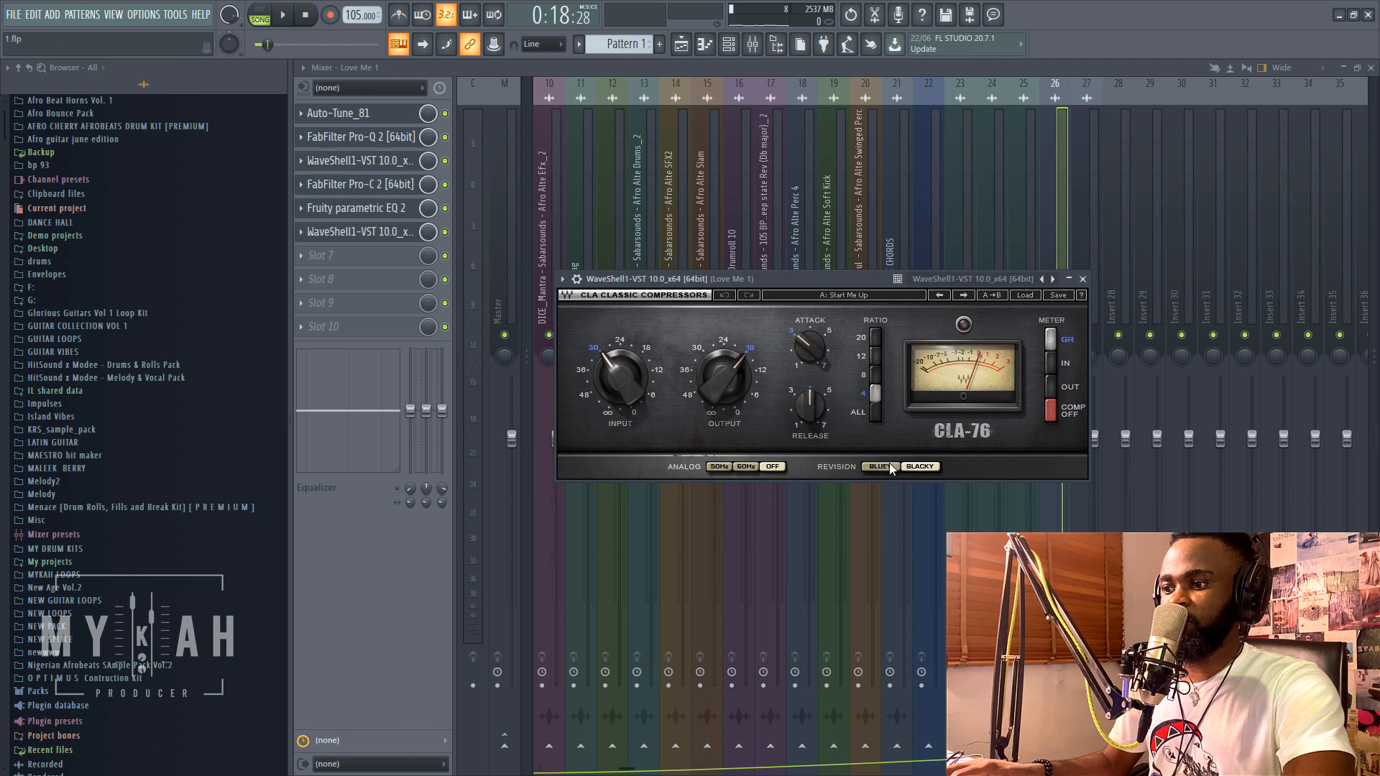
Switch the CLA-76 to the Bluey revision, audition the vocal and set the input to about -33.2.
click(890, 468)
mouse_move(773, 282)
mouse_down()
mouse_move(747, 316)
mouse_move(760, 268)
mouse_up()
key(space)
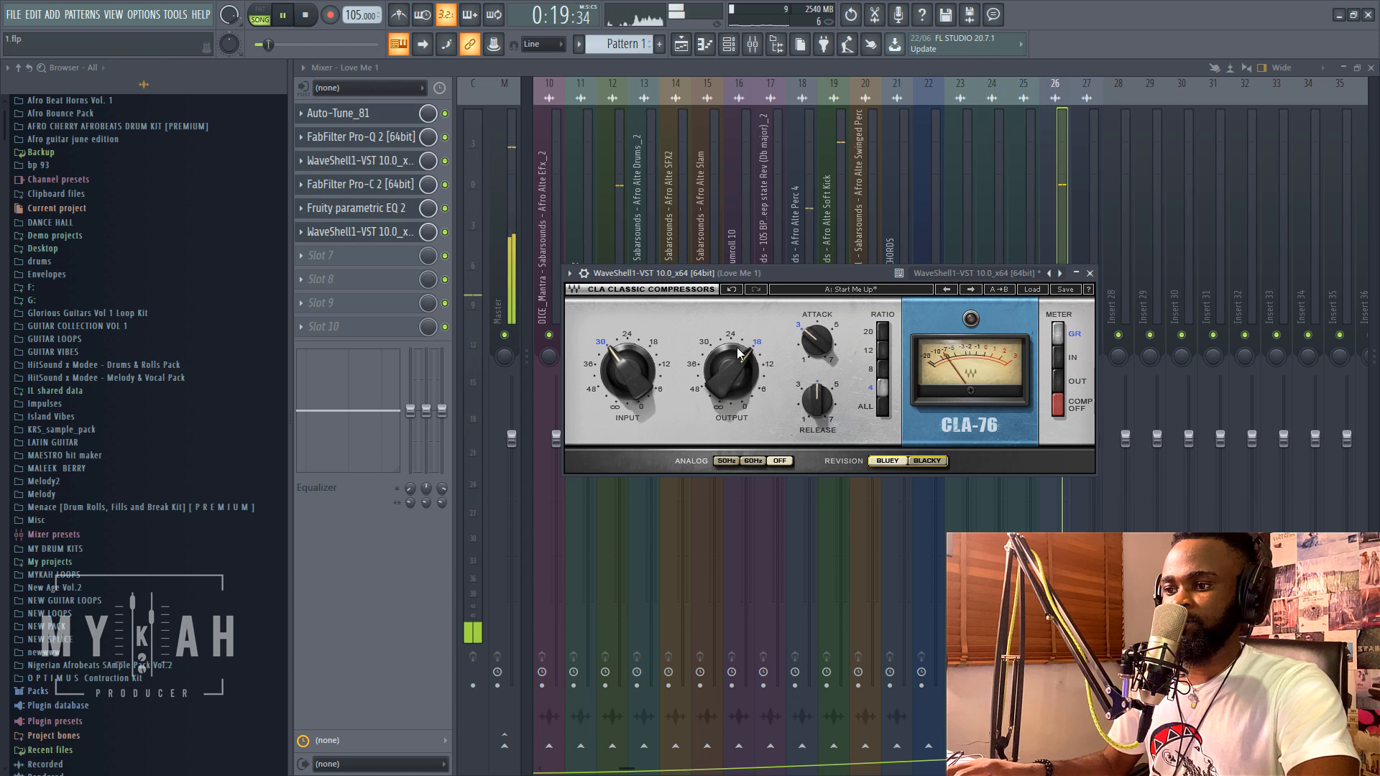
key(space)
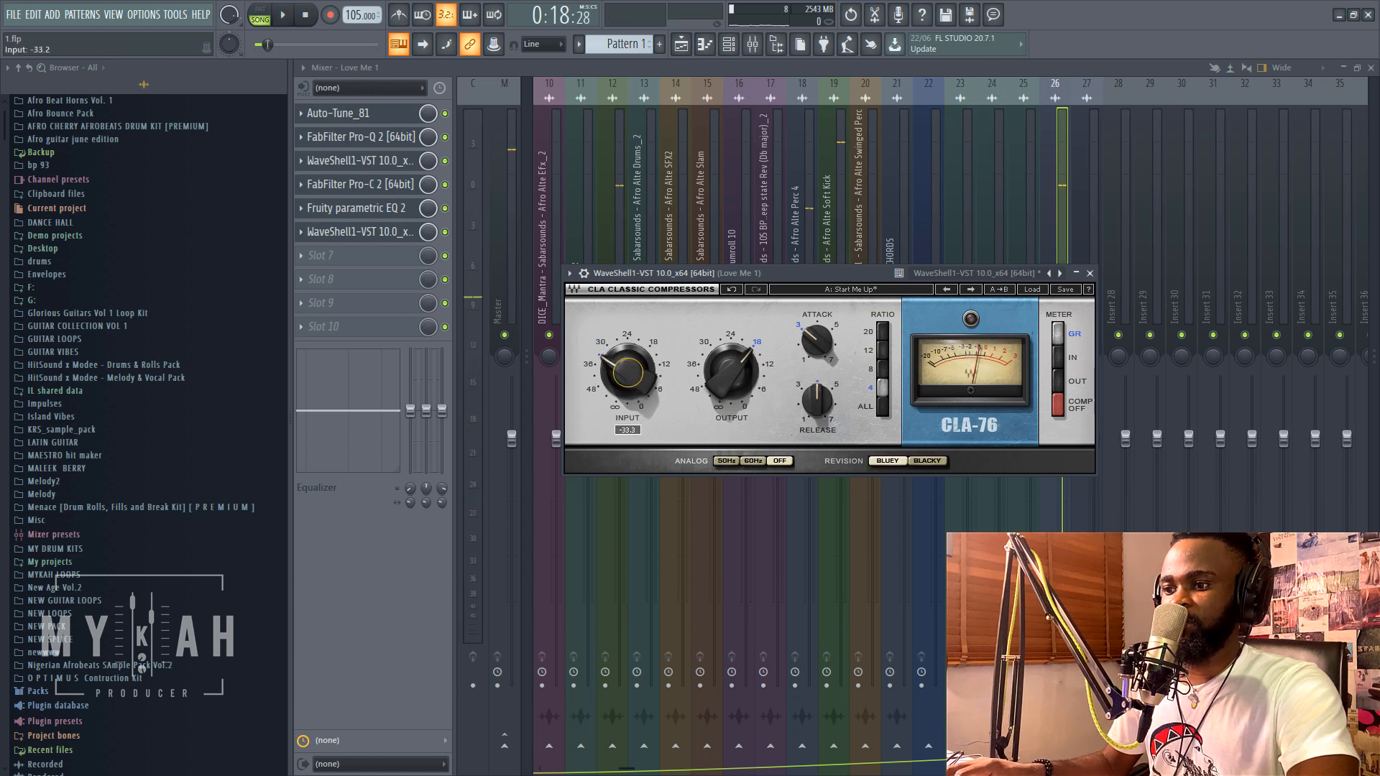
Set the CLA-76 release to about 5.21 and fine-tune its input level while auditioning the vocal in short playbacks.
drag(721, 375, 722, 368)
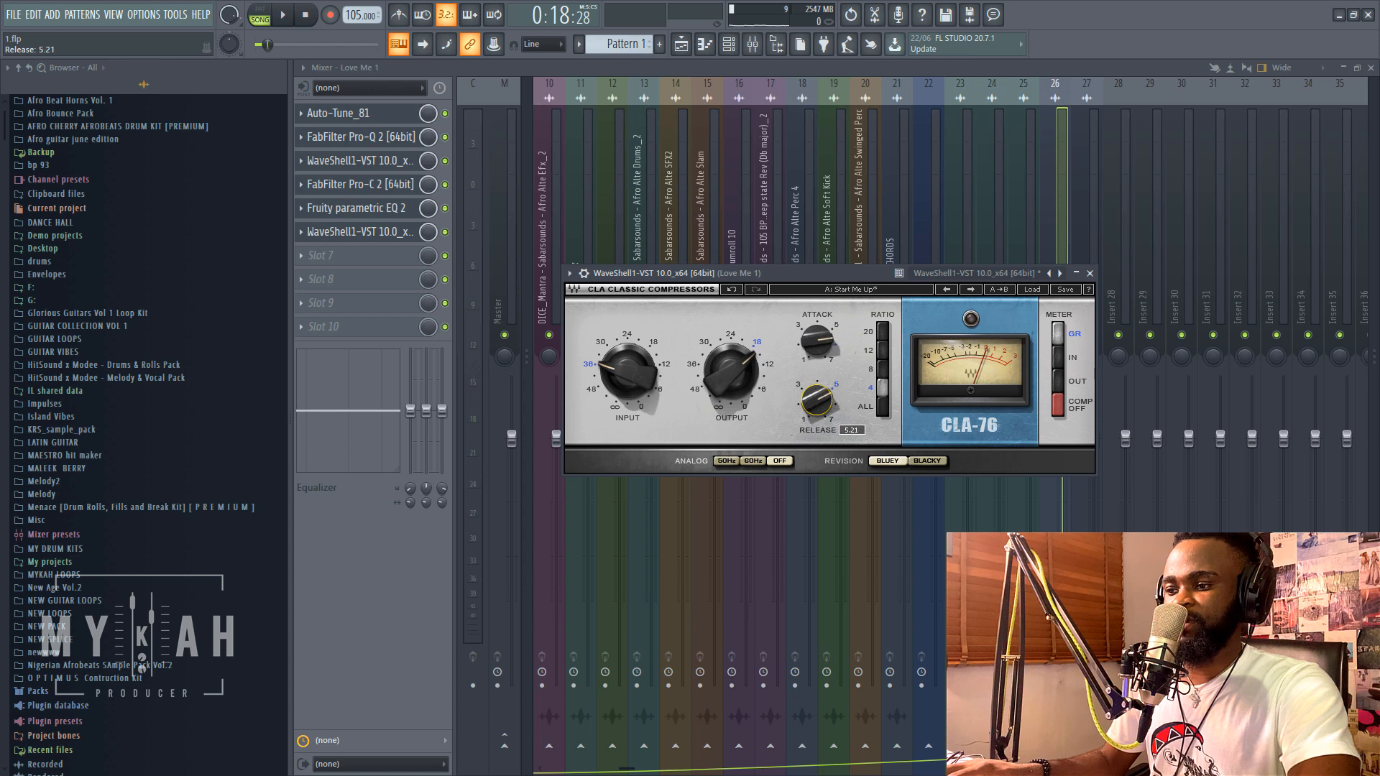
key(space)
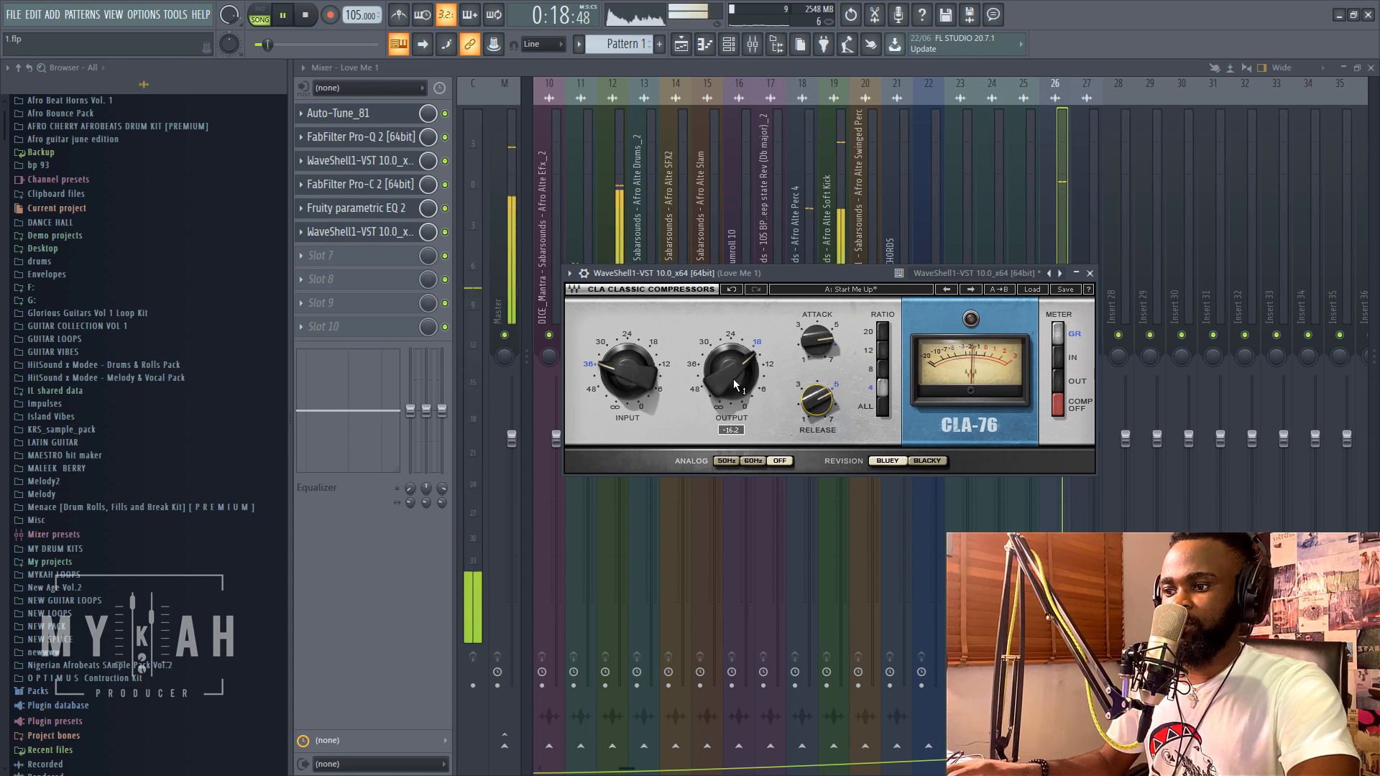
key(space)
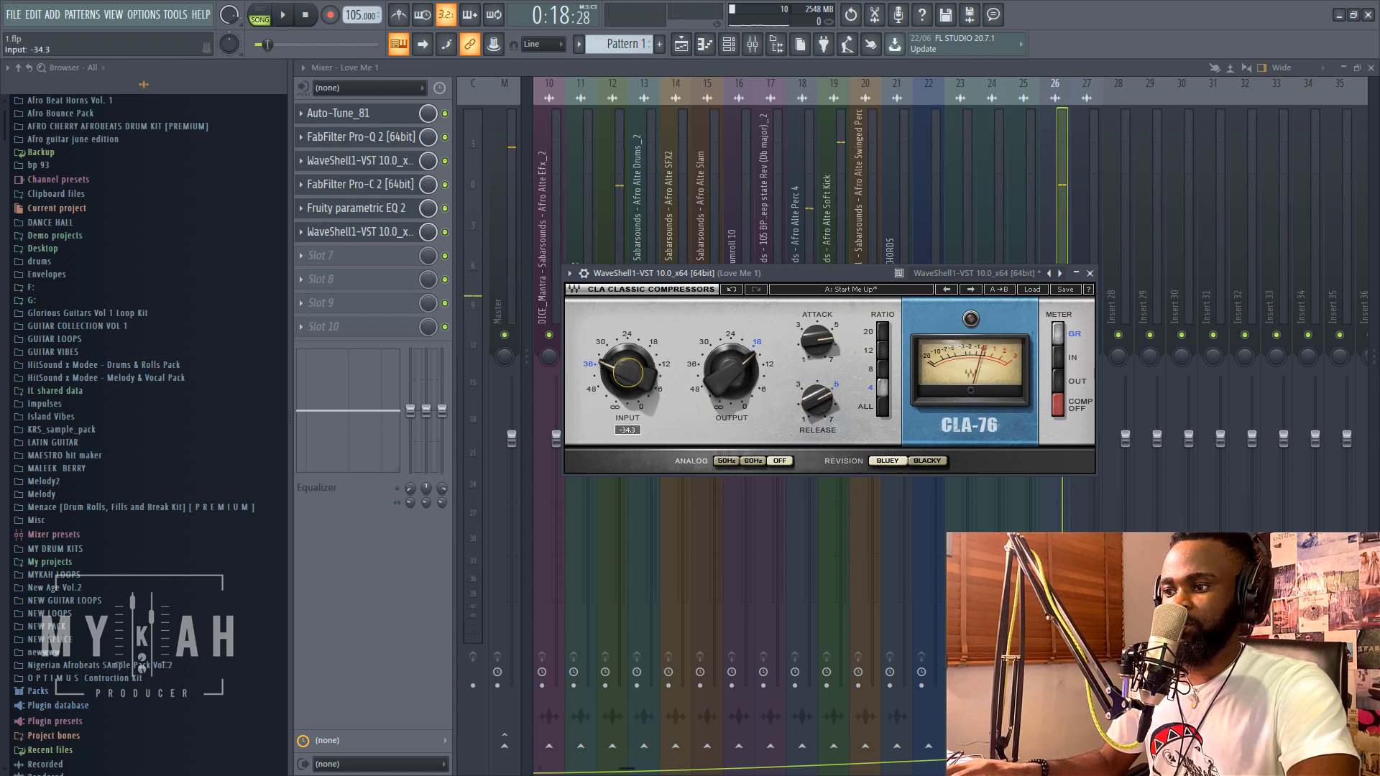
key(space)
drag(628, 372, 629, 370)
key(space)
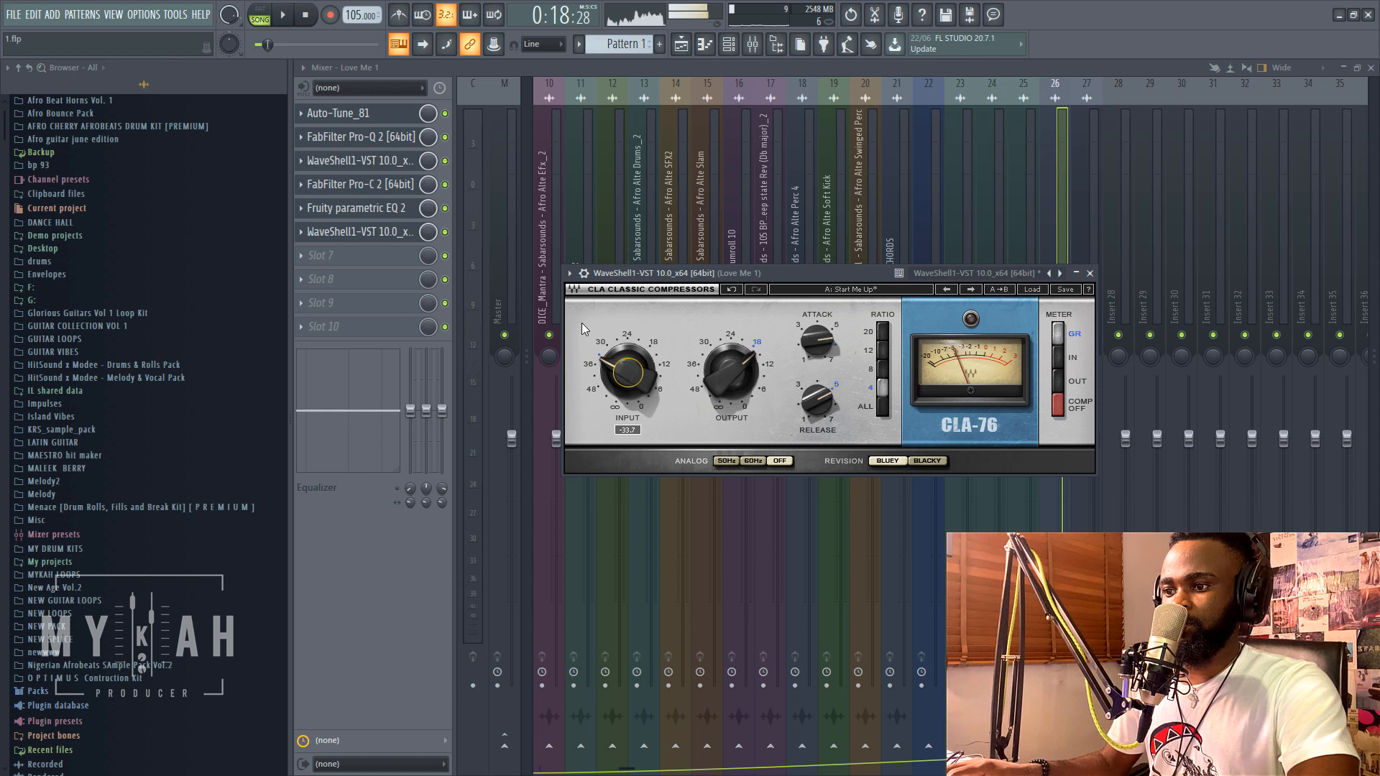
Set the CLA-76 input to about -35.5 and fine-tune its attack and release, keeping release at about 5.21, while auditioning the vocal with the beat.
key(space)
mouse_move(628, 372)
mouse_down()
mouse_move(628, 357)
mouse_move(629, 384)
mouse_up()
key(space)
key(space)
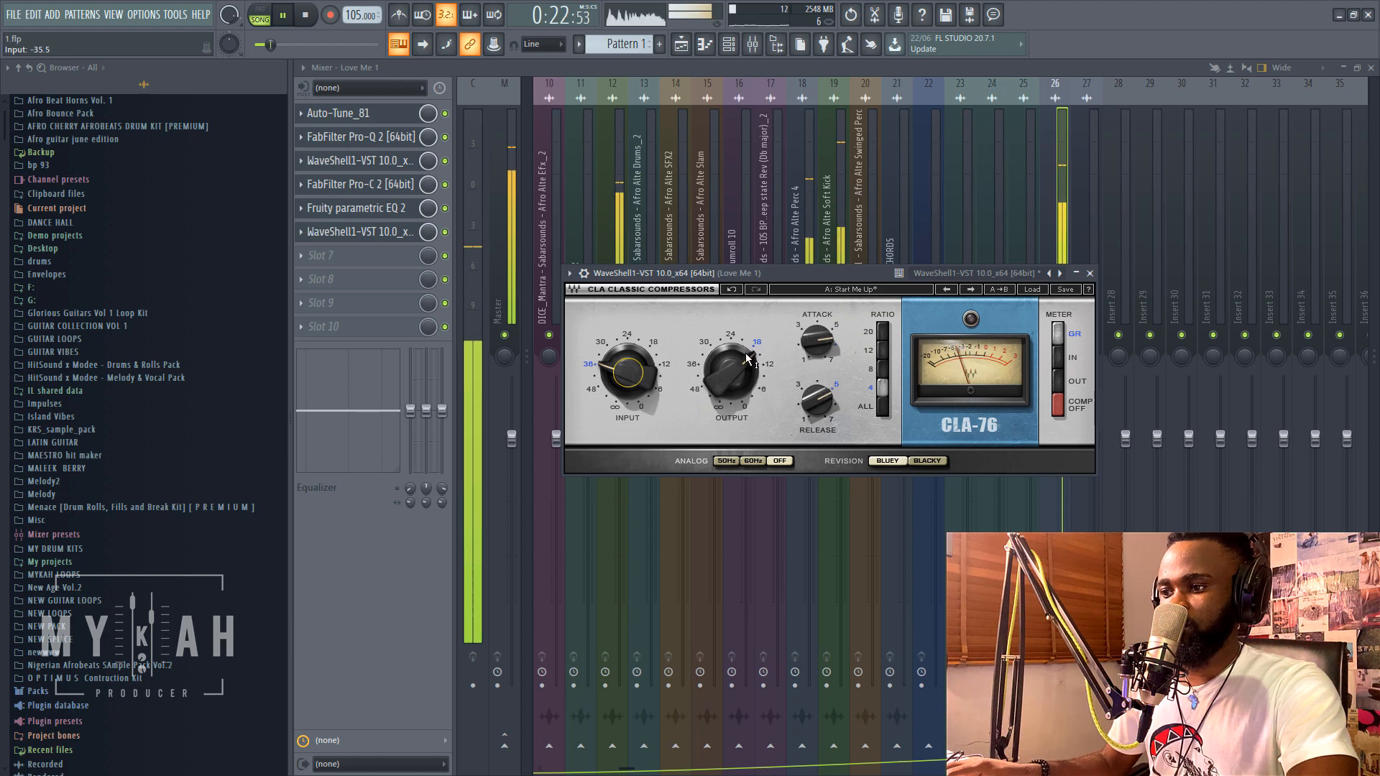
drag(815, 341, 815, 334)
drag(817, 401, 822, 404)
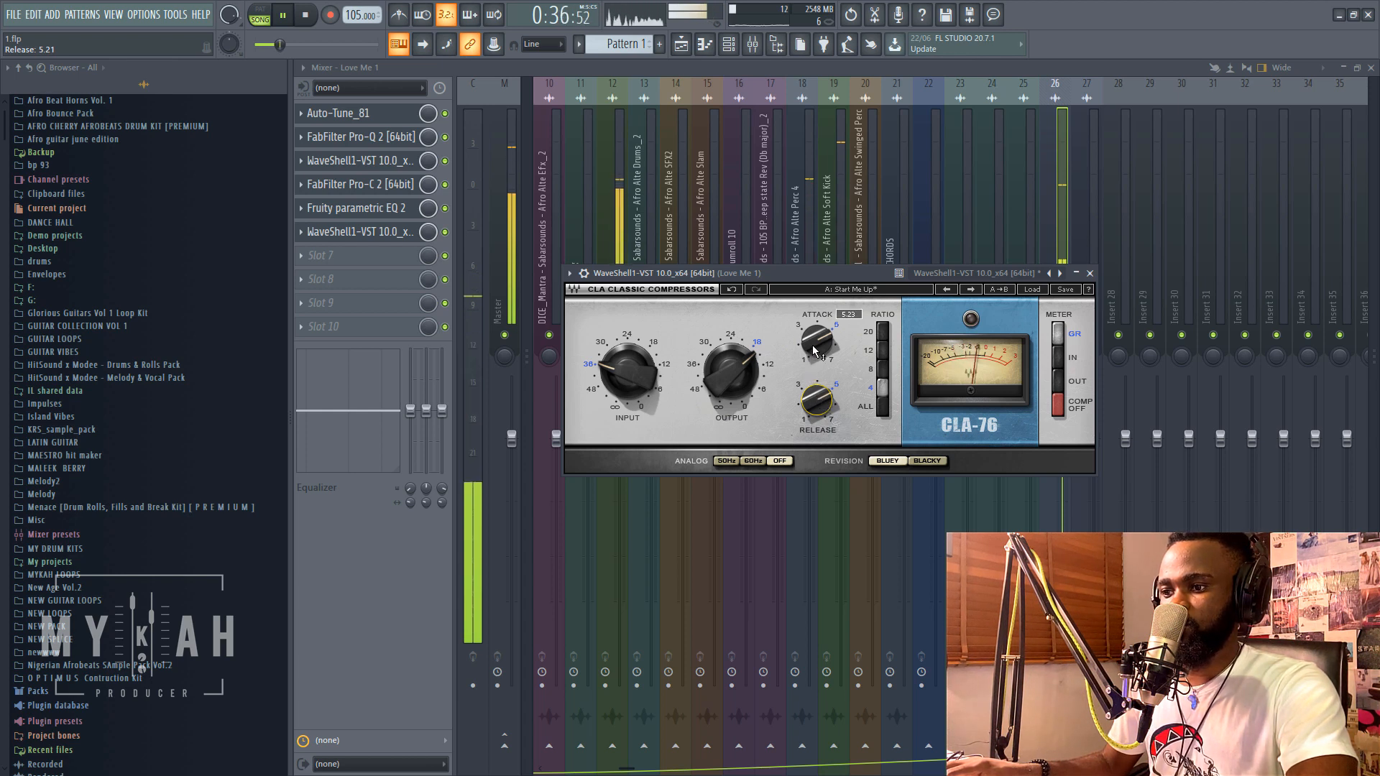
key(space)
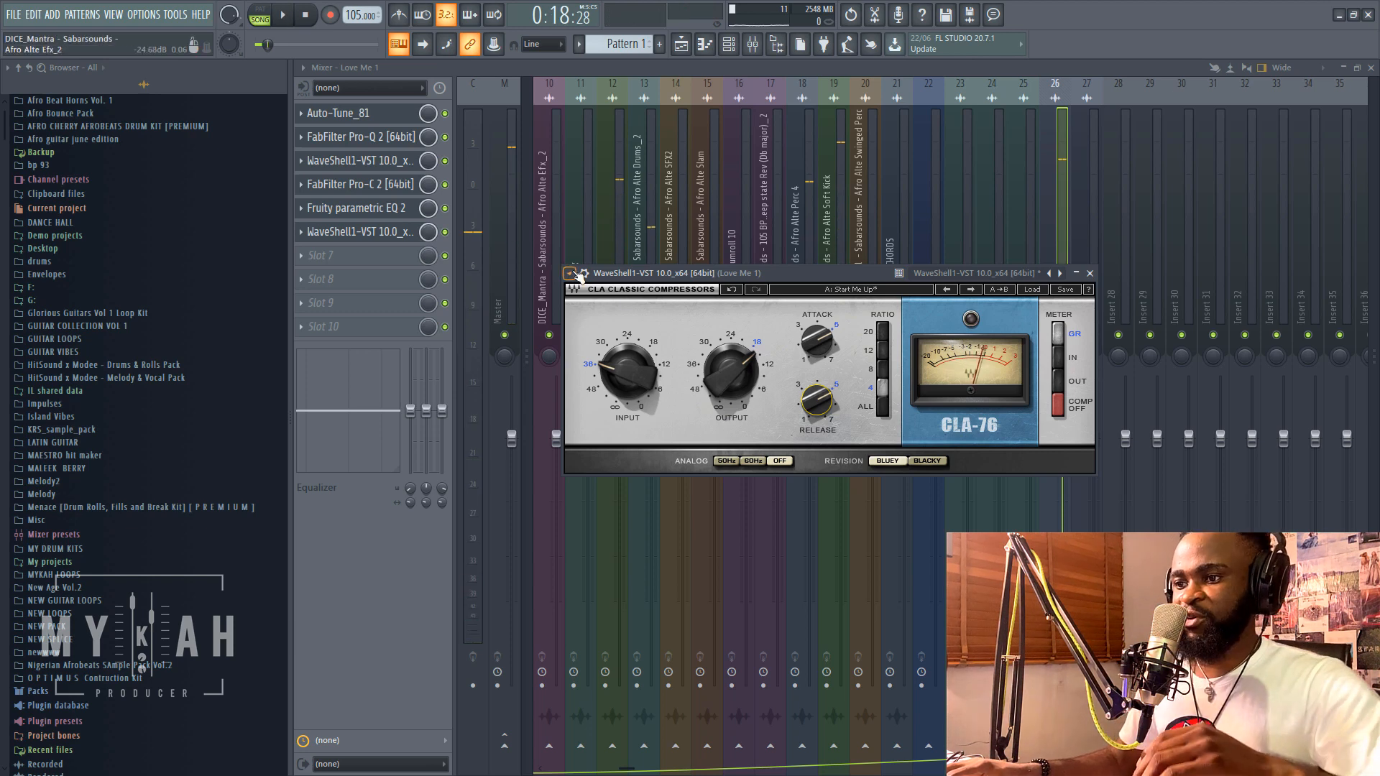
Show the CLA-76 wrapper settings and compare the vocal with the compressor enabled, bypassed and enabled again.
click(584, 273)
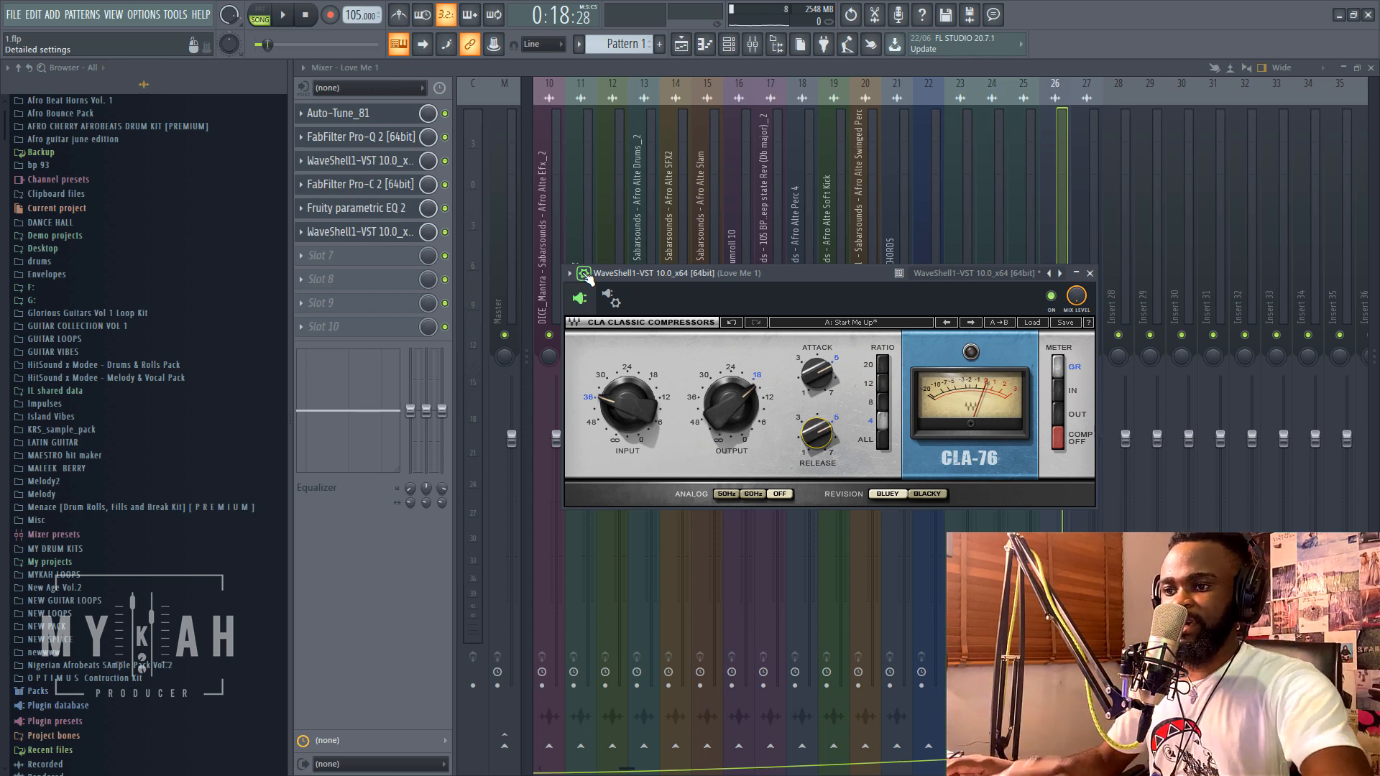
key(space)
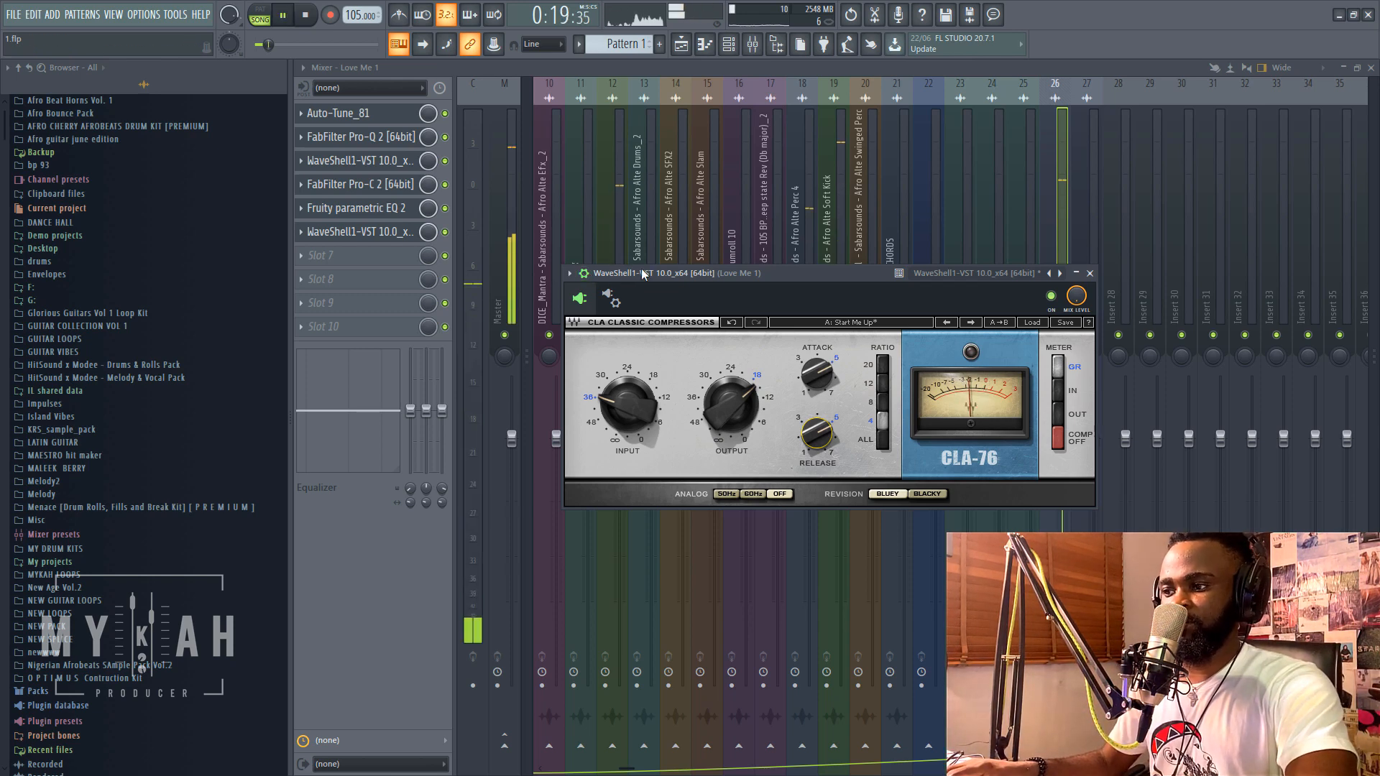
key(space)
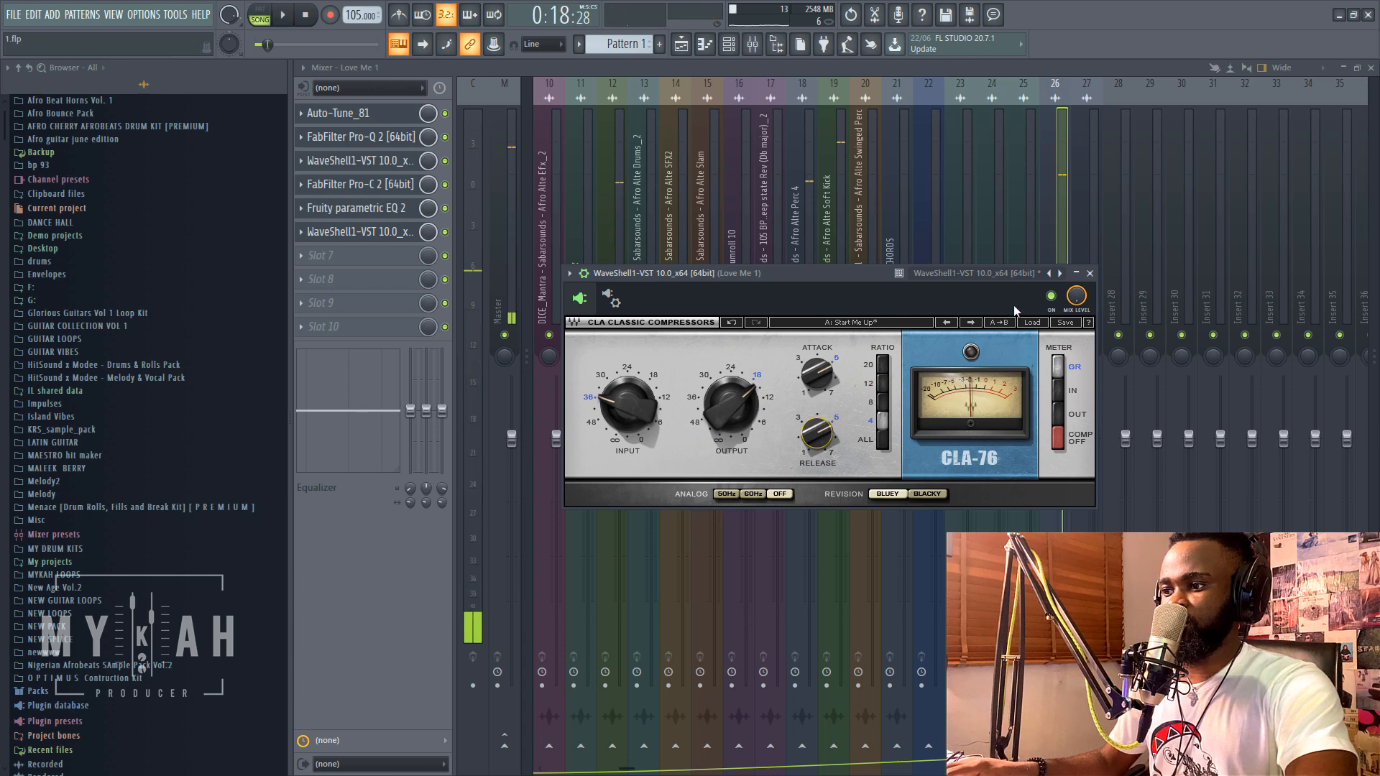
click(1051, 297)
key(space)
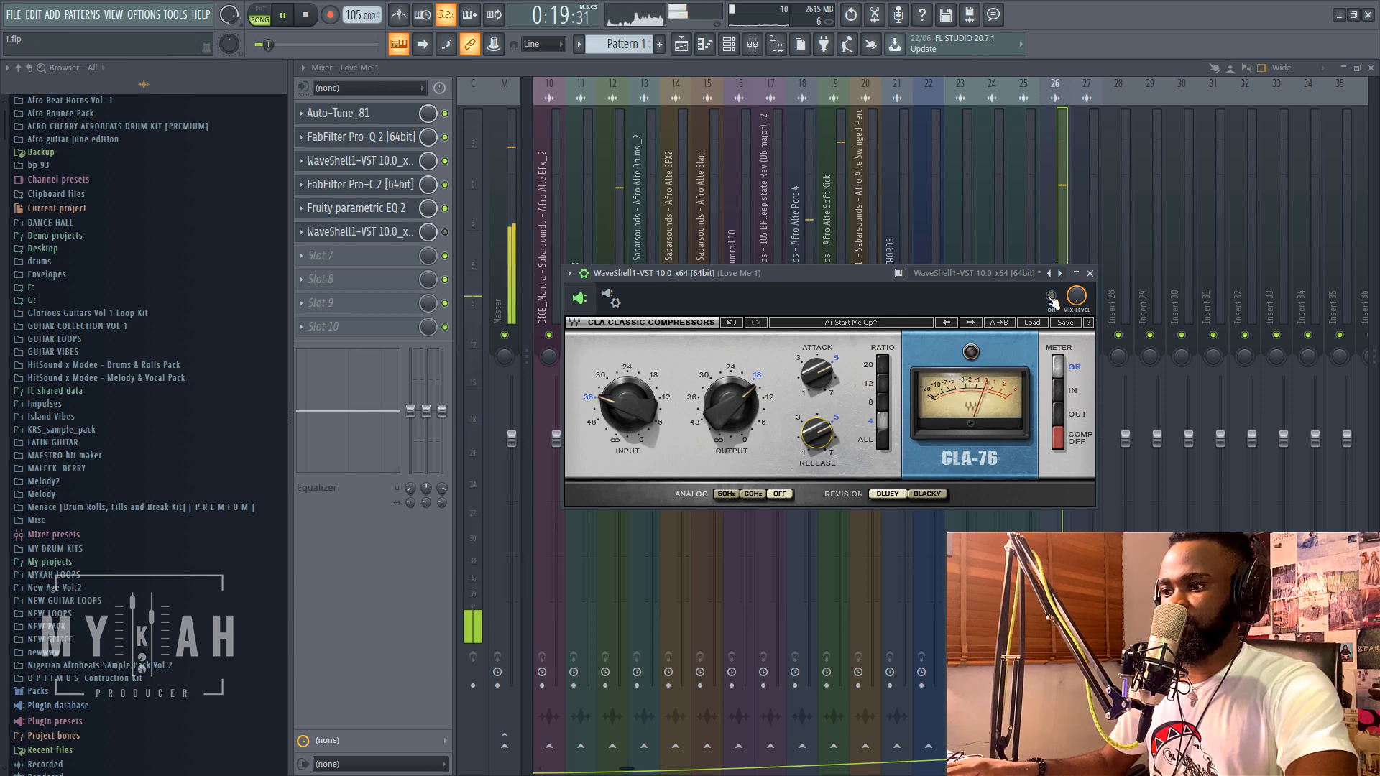
key(space)
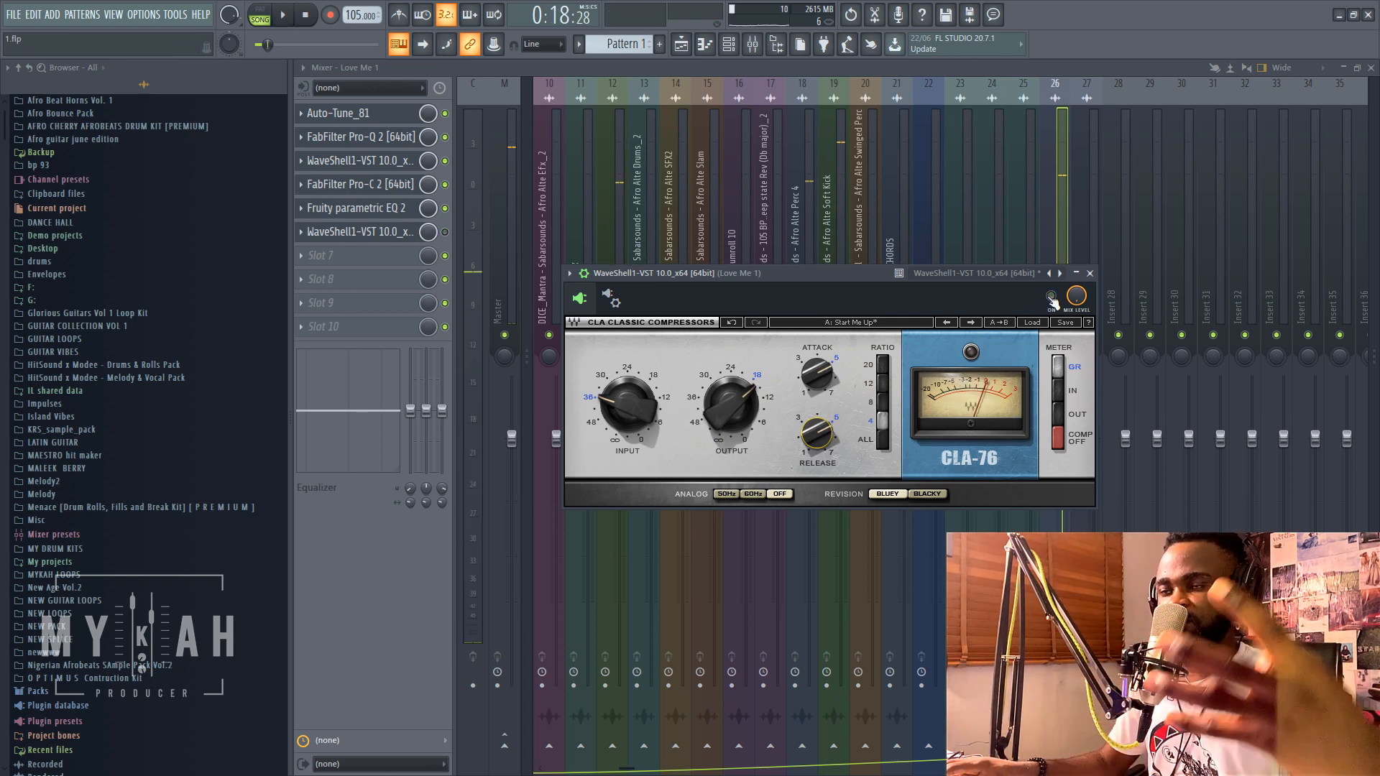
click(1051, 297)
key(space)
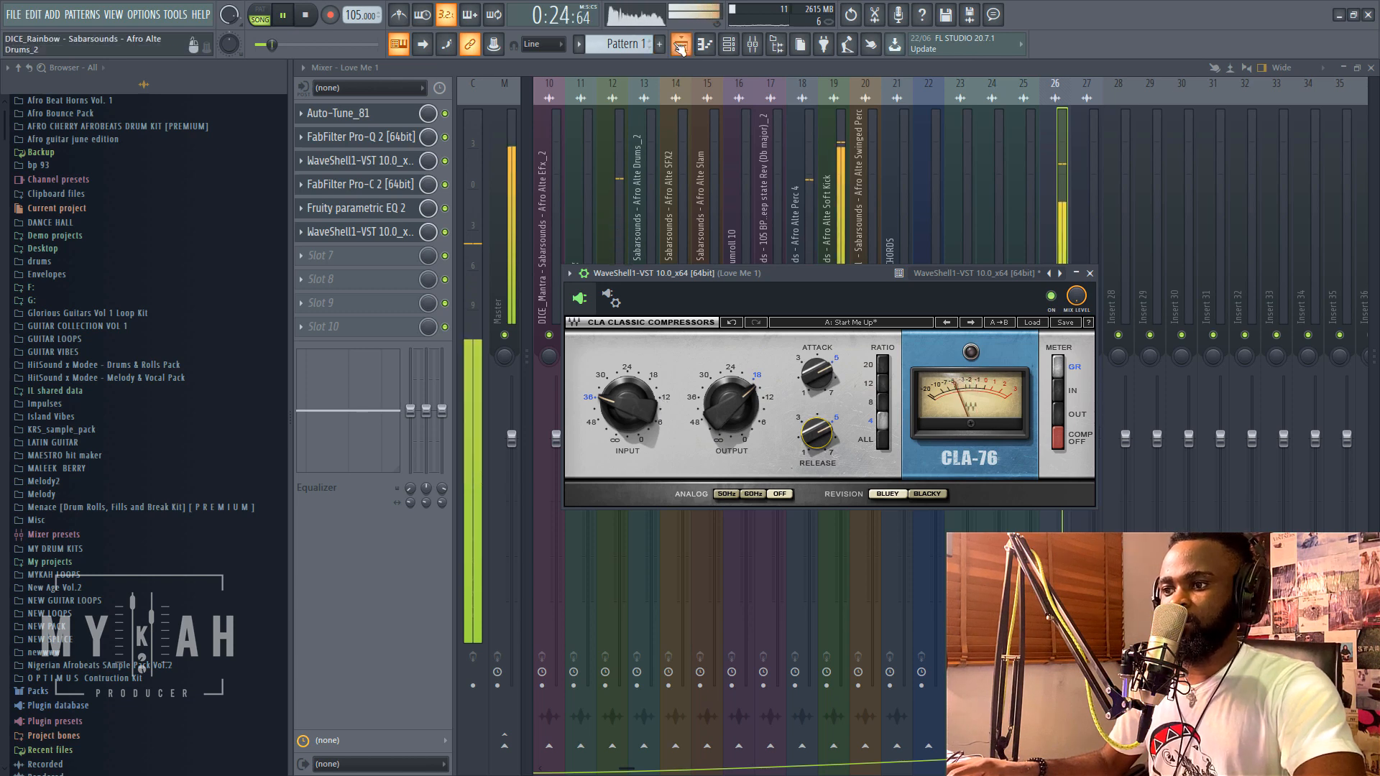
Hide the CLA-76 window and audition the processed Love Me 1 vocal with the beat in short playbacks.
click(684, 67)
key(space)
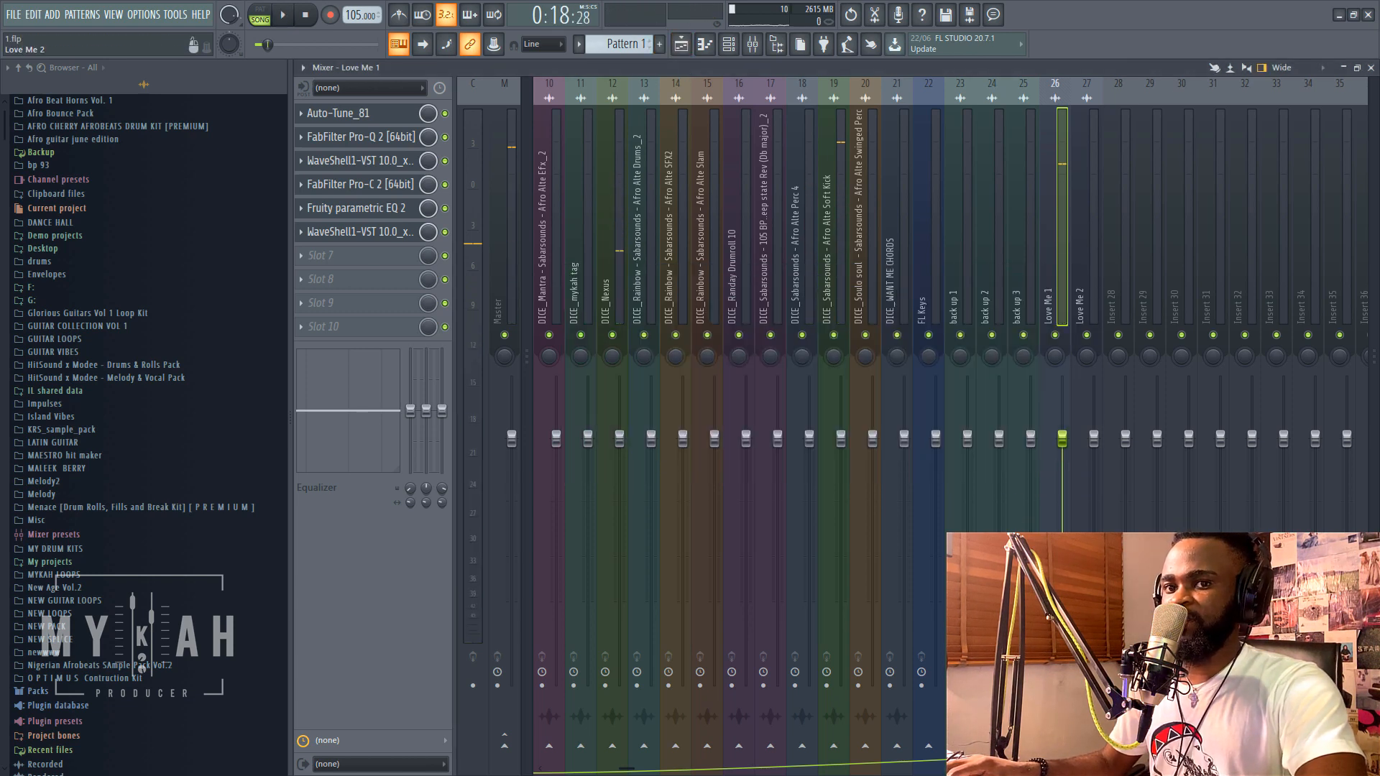
key(space)
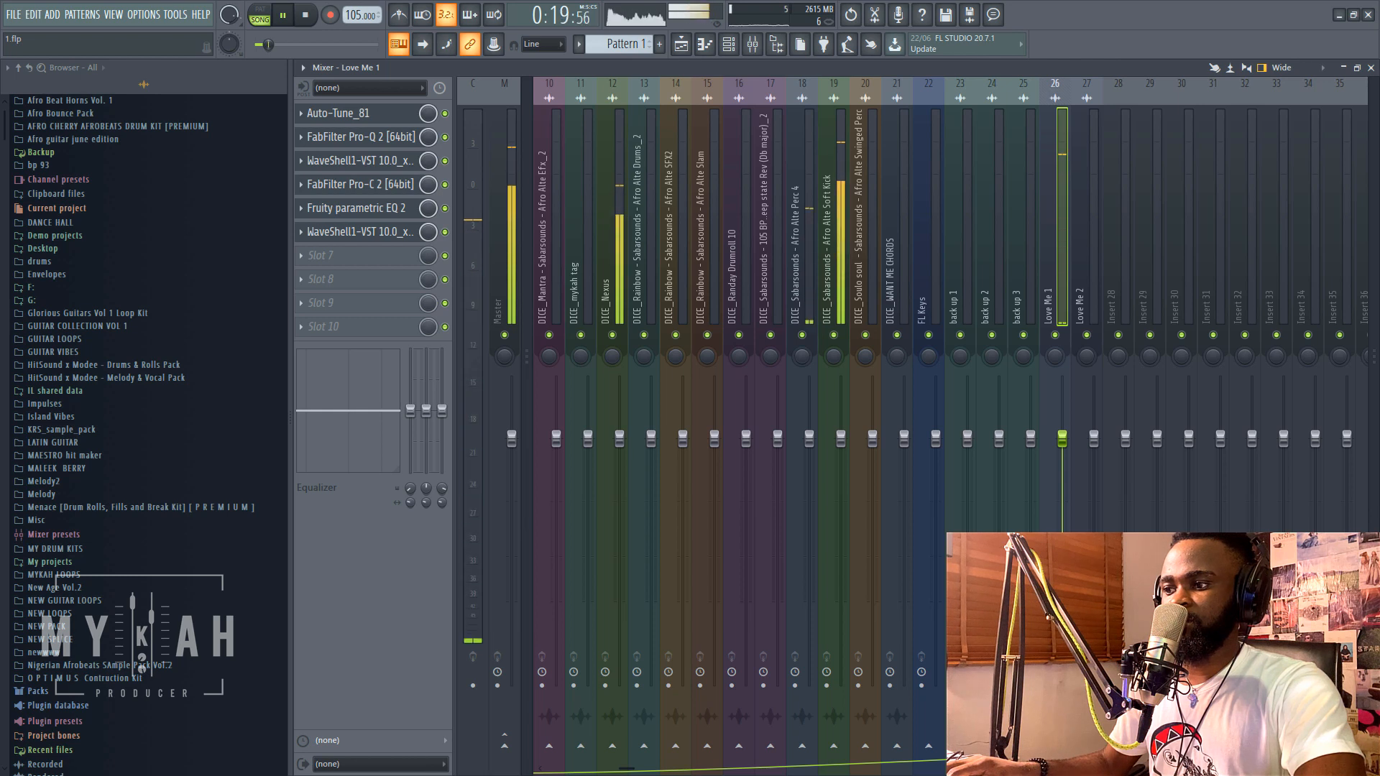
key(space)
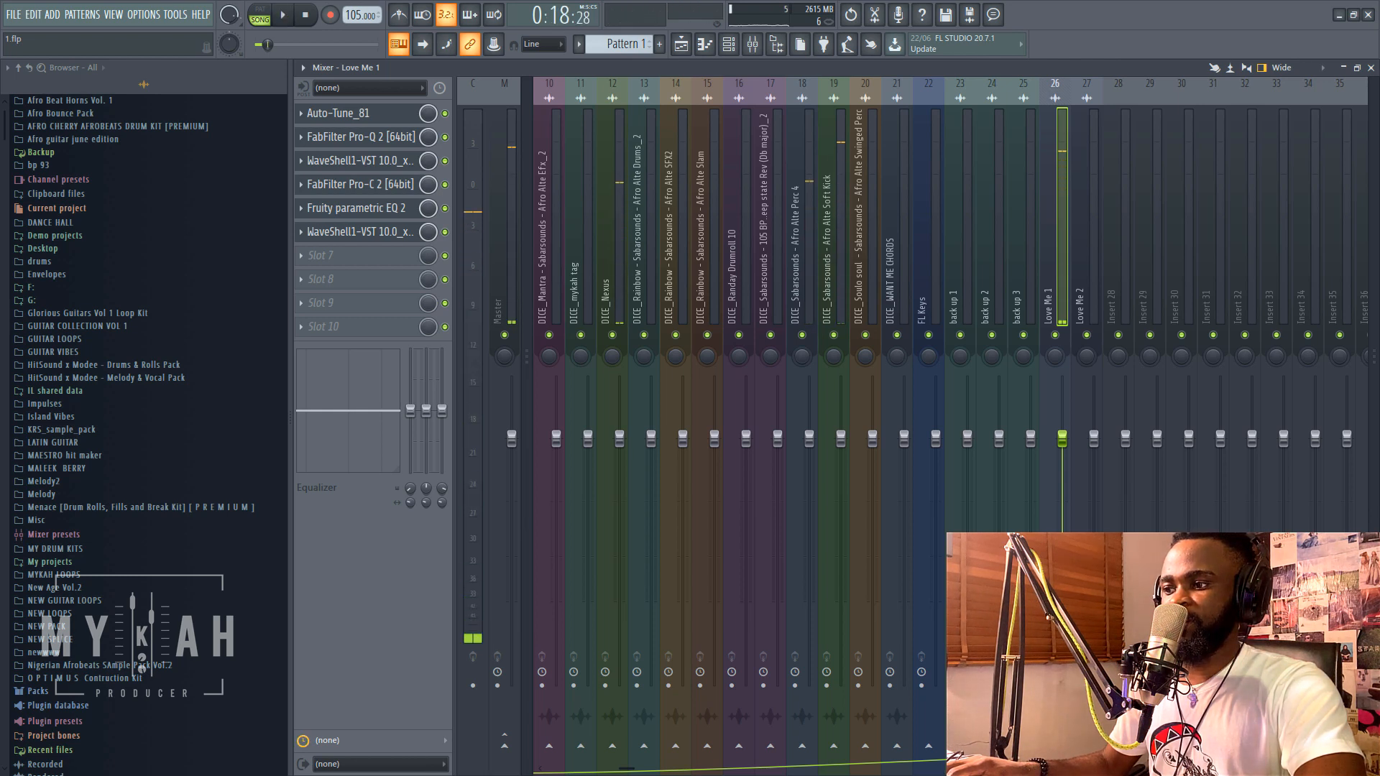
key(space)
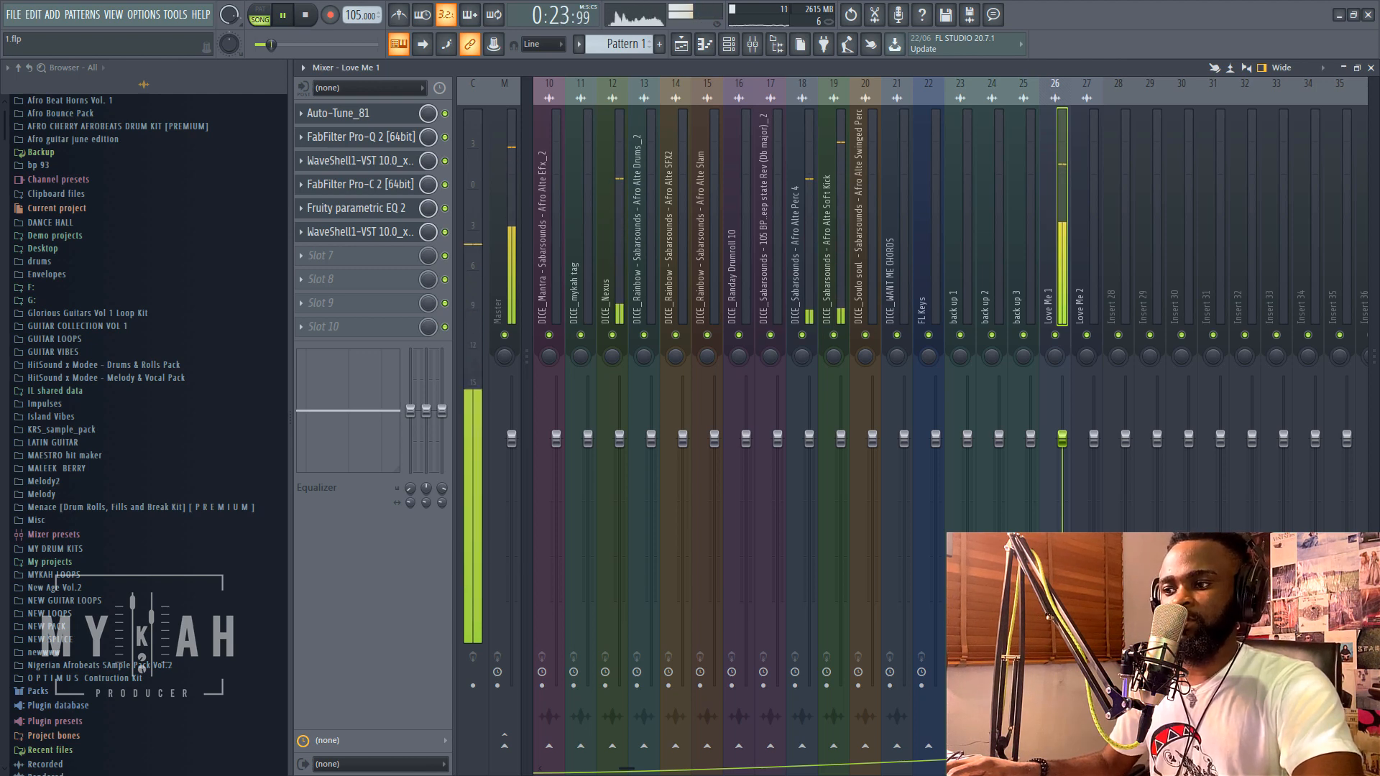
key(space)
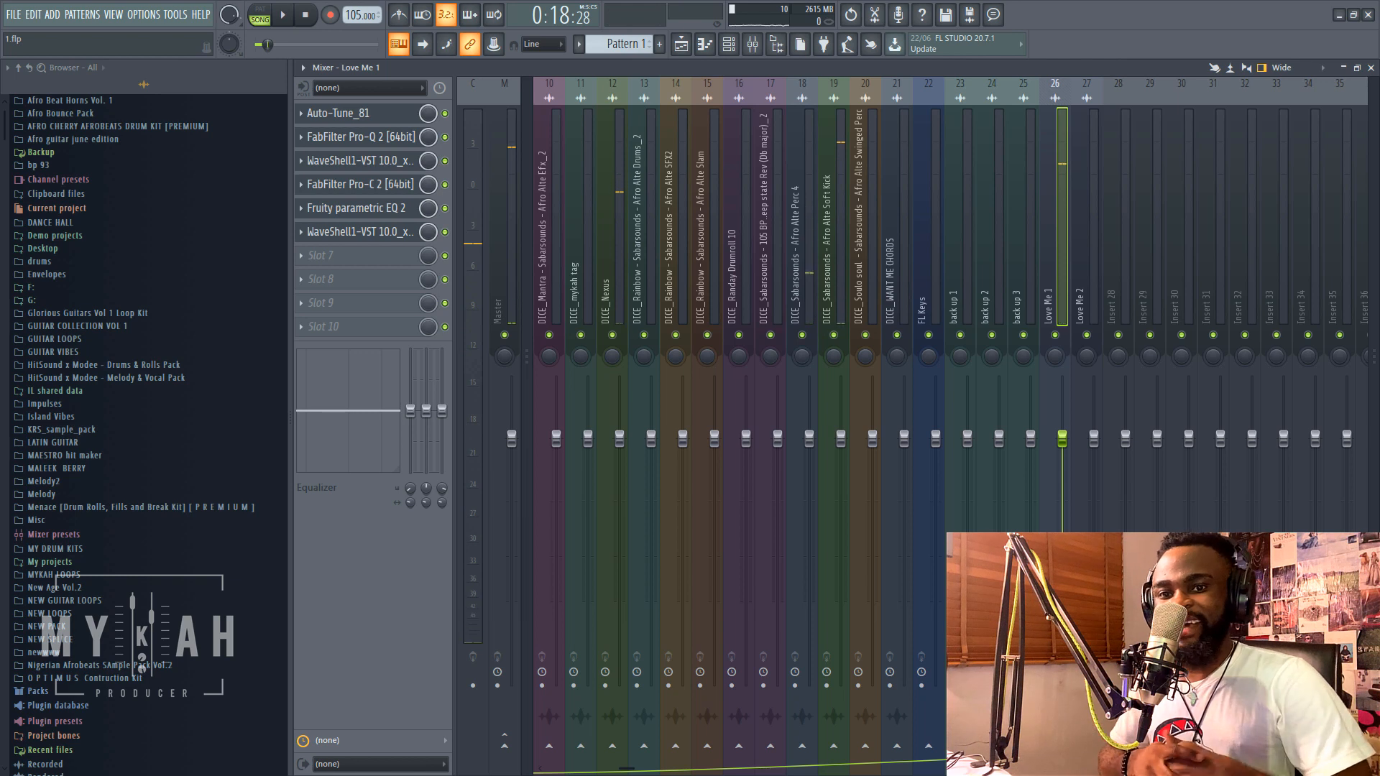